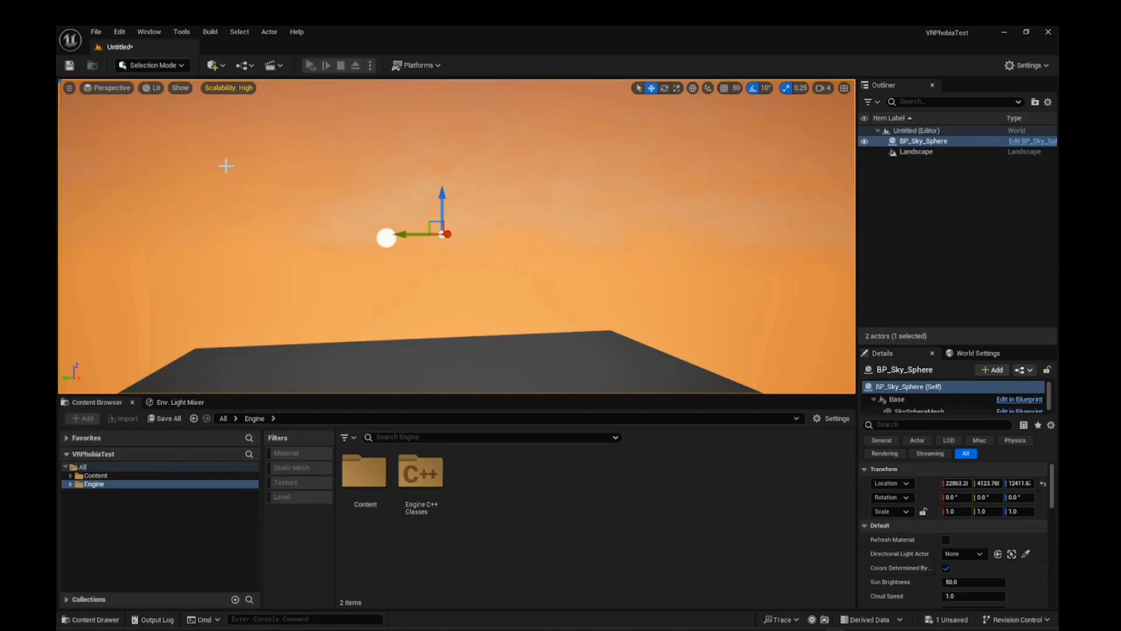
Add a directional light to the level.
left_click(223, 66)
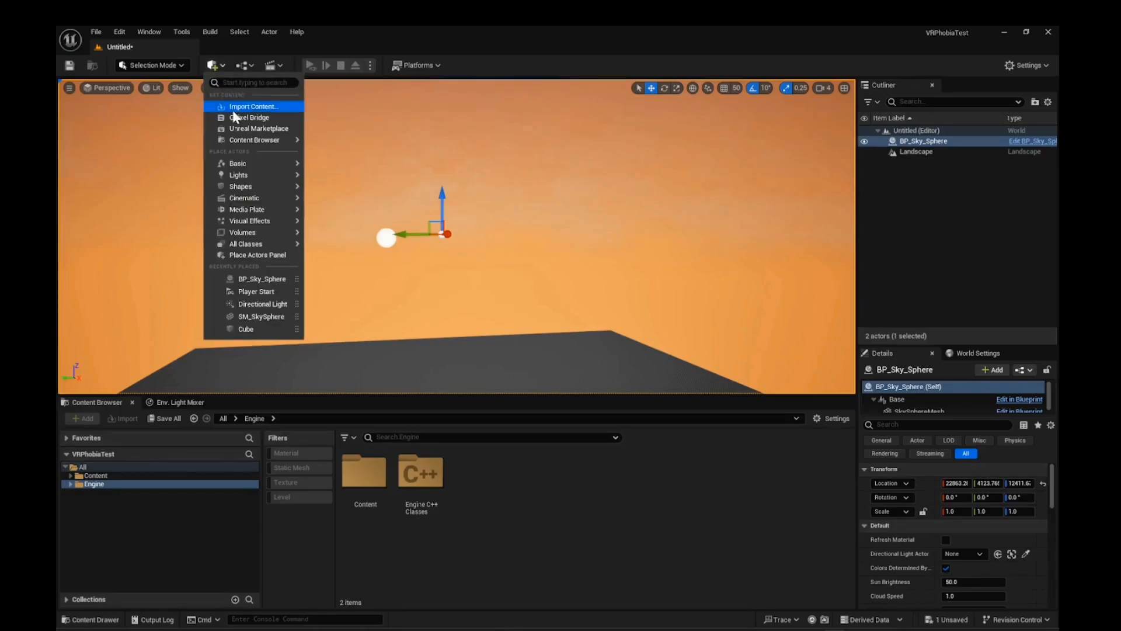
mouse_move(251, 176)
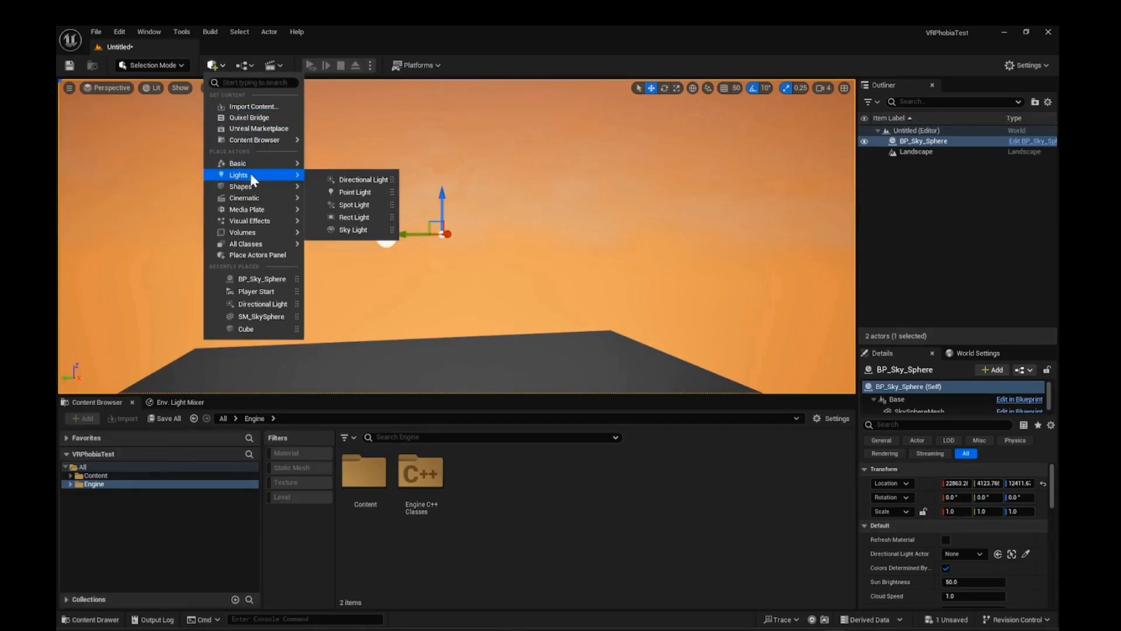
left_click(354, 182)
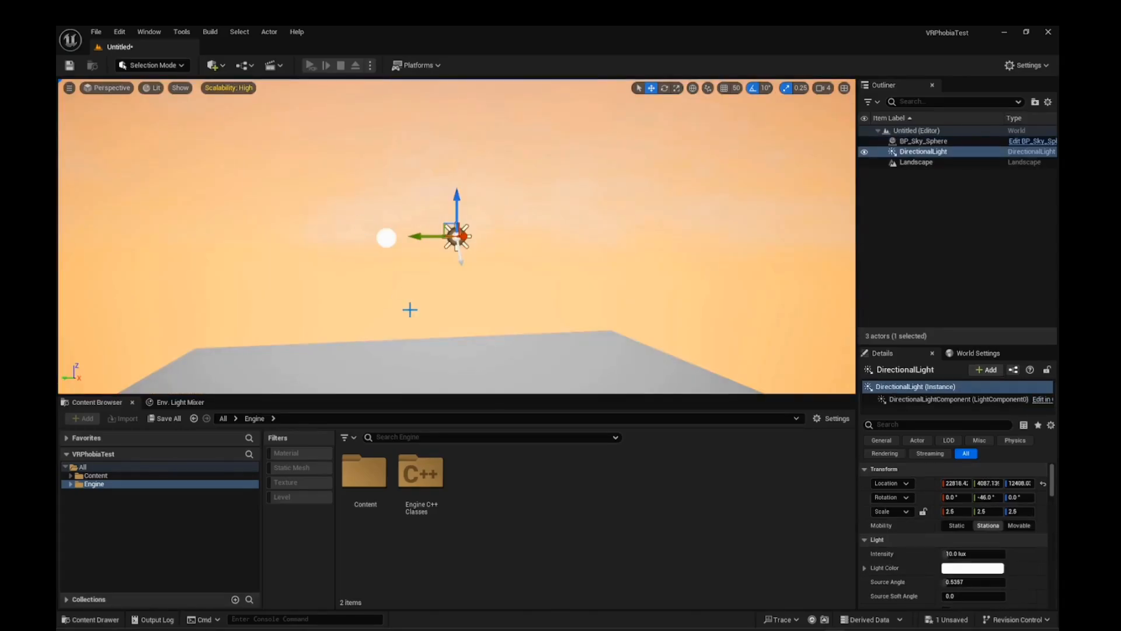
mouse_move(408, 310)
right_mouse_down()
mouse_move(408, 294)
mouse_move(403, 320)
mouse_move(411, 308)
right_mouse_up()
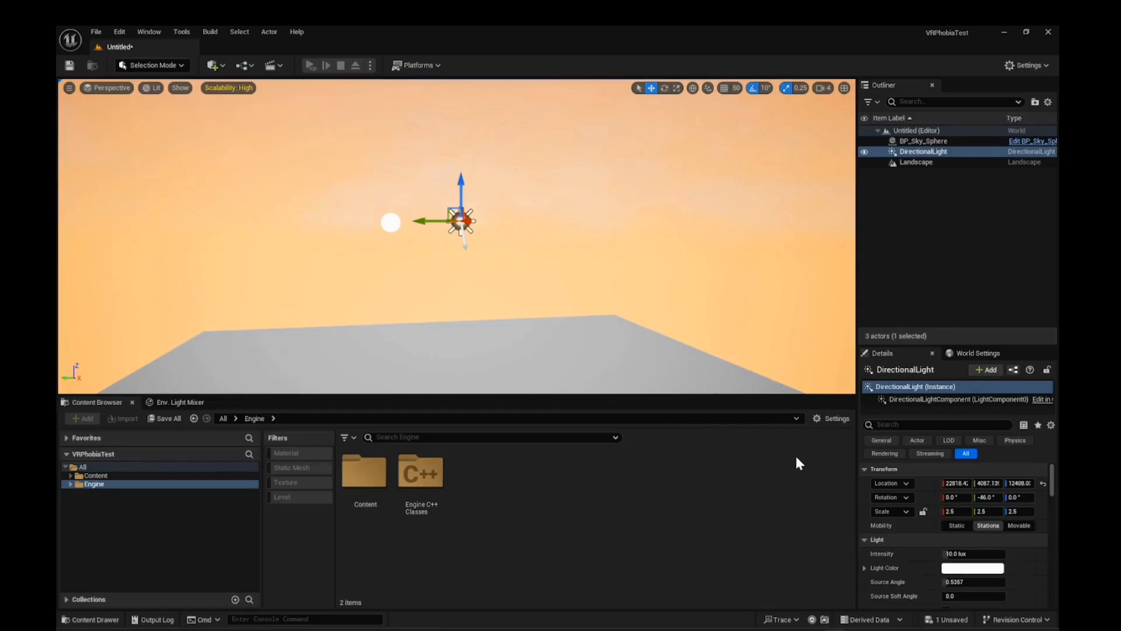
Assign DirectionalLight as the Directional Light Actor of BP_Sky_Sphere.
left_click(913, 143)
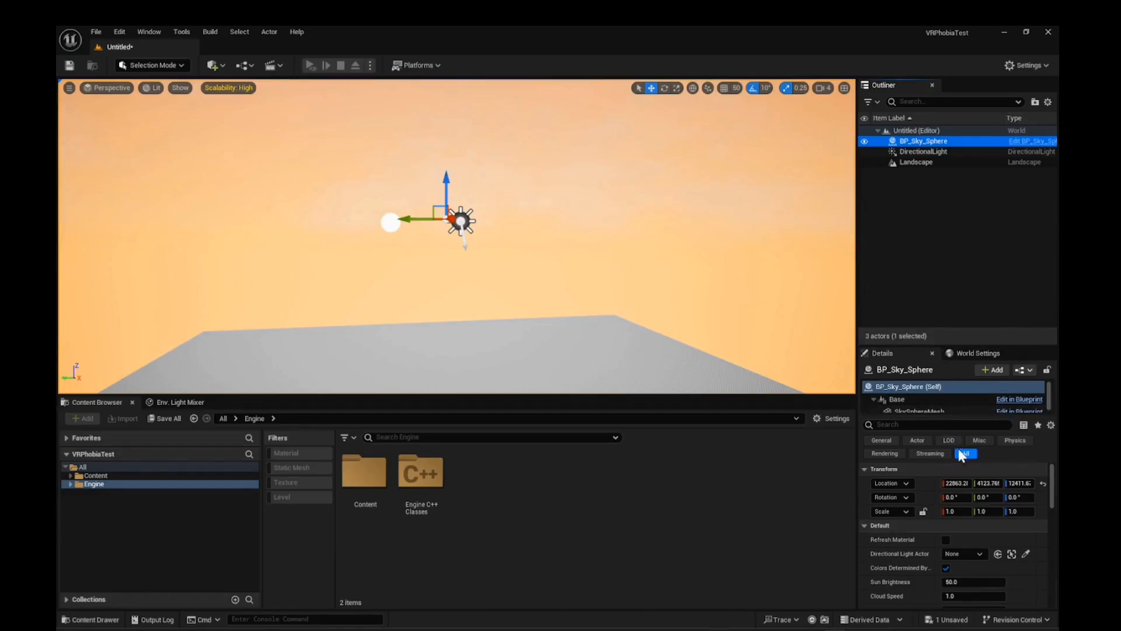
scroll(986, 489, "down", 2)
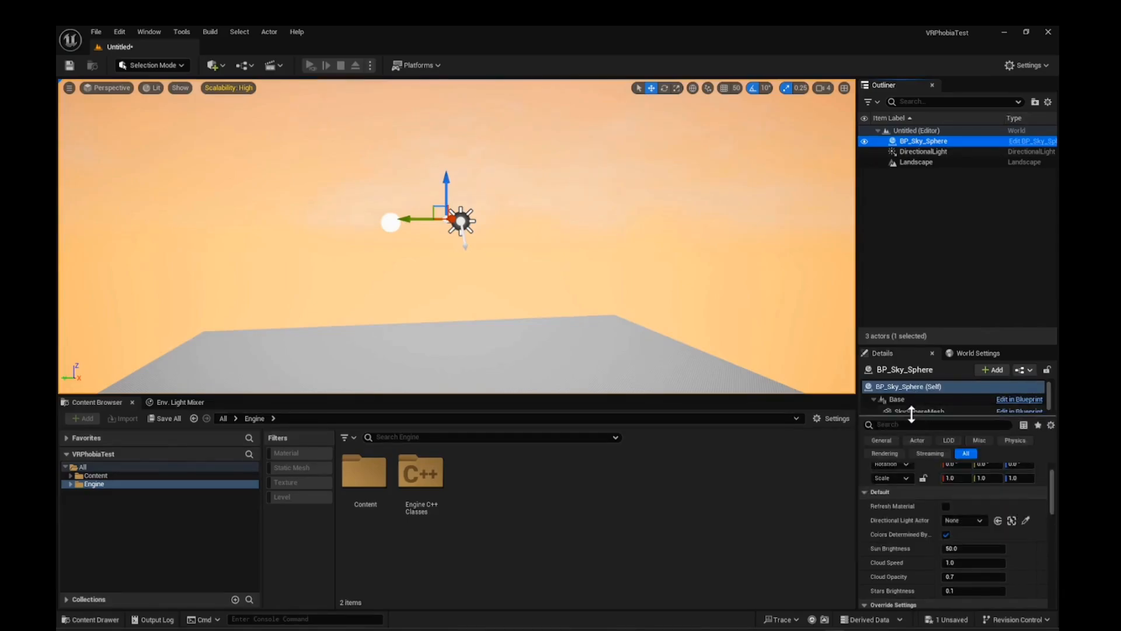
left_click_drag(934, 414, 937, 458)
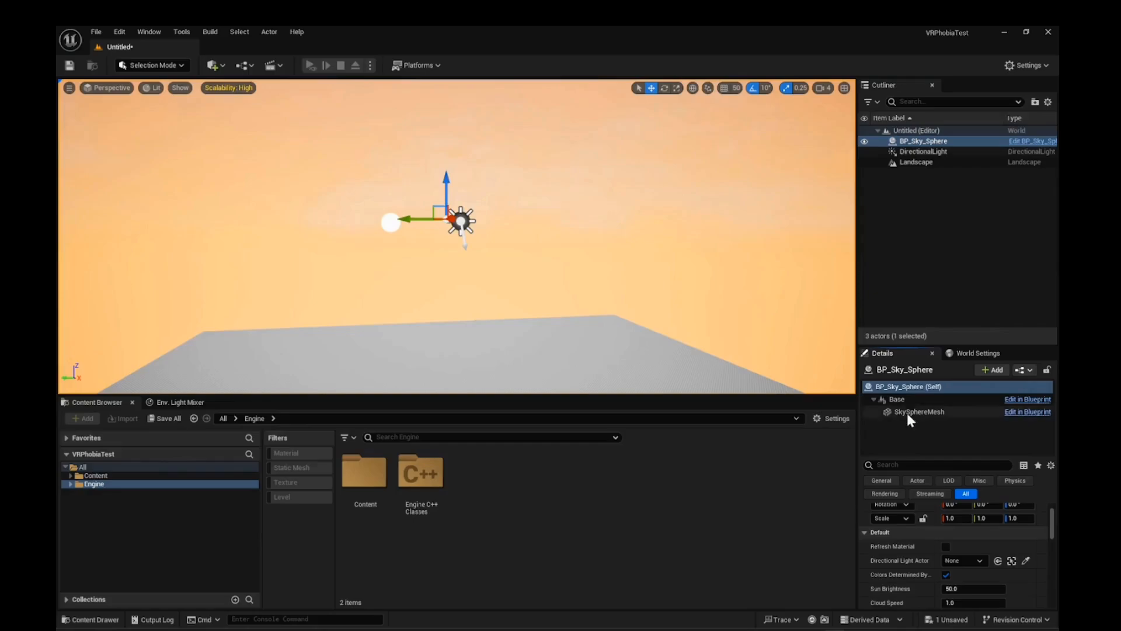
left_click(903, 388)
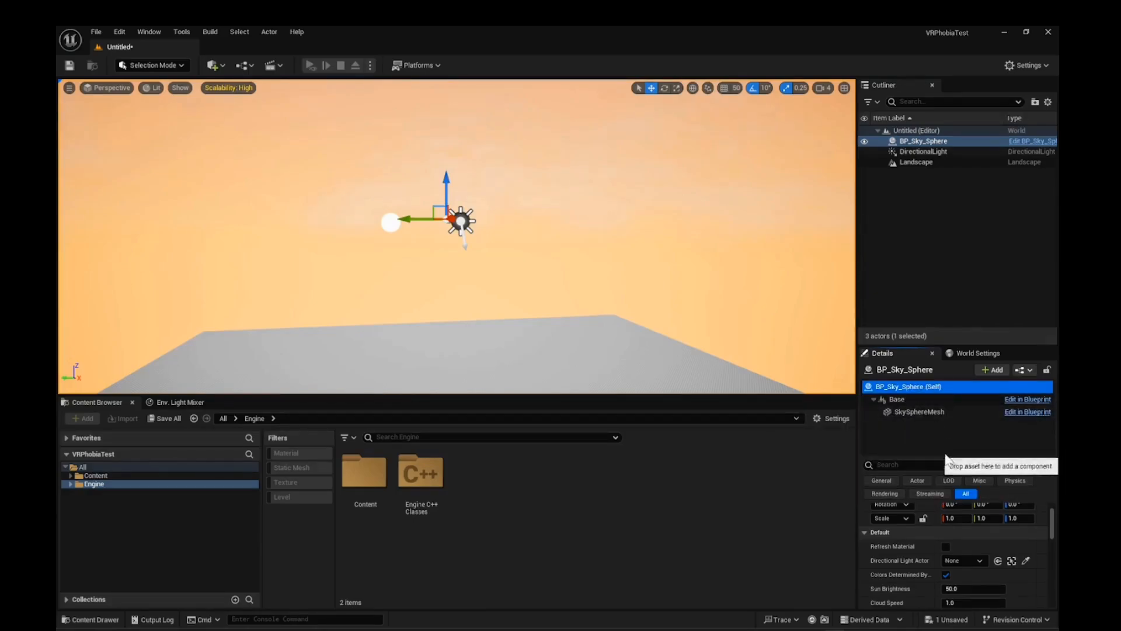
left_click_drag(946, 458, 945, 426)
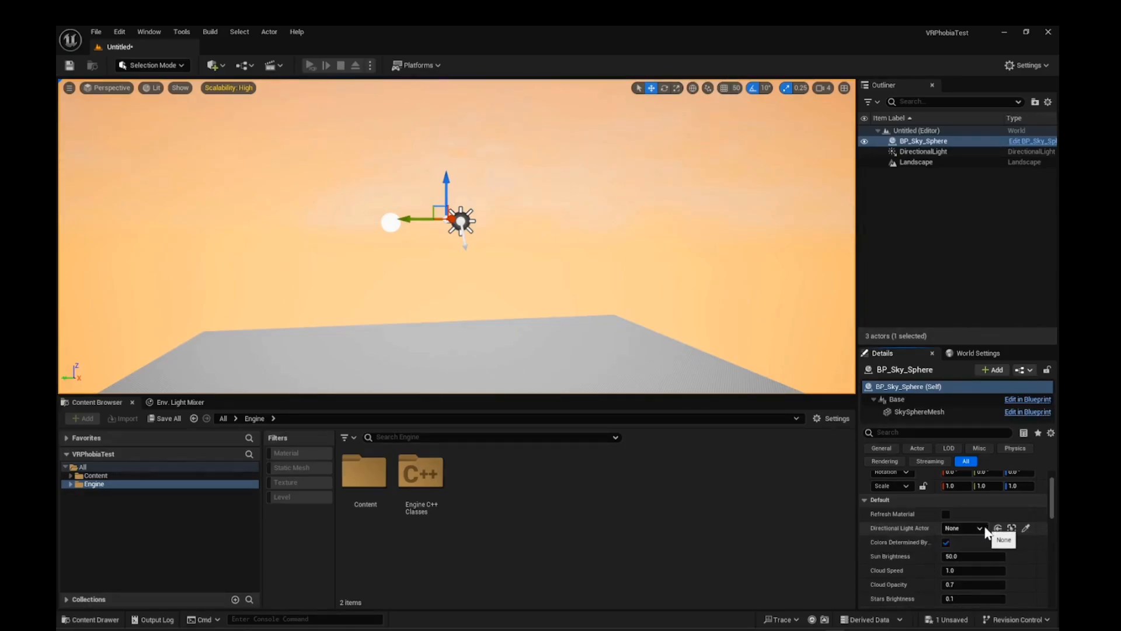
left_click(982, 528)
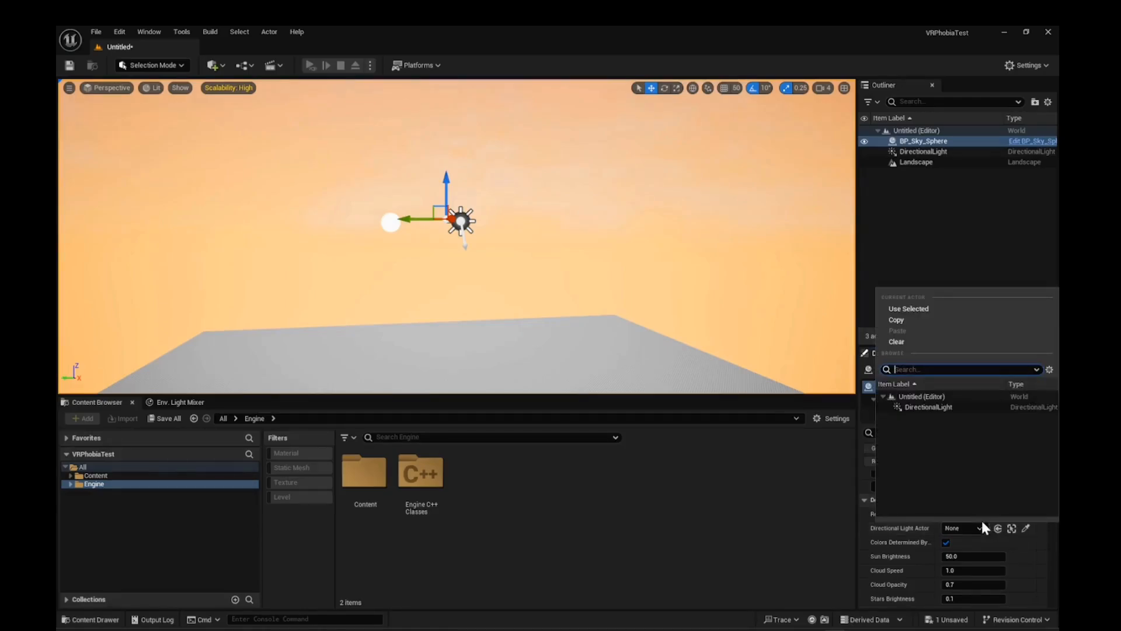
left_click(915, 404)
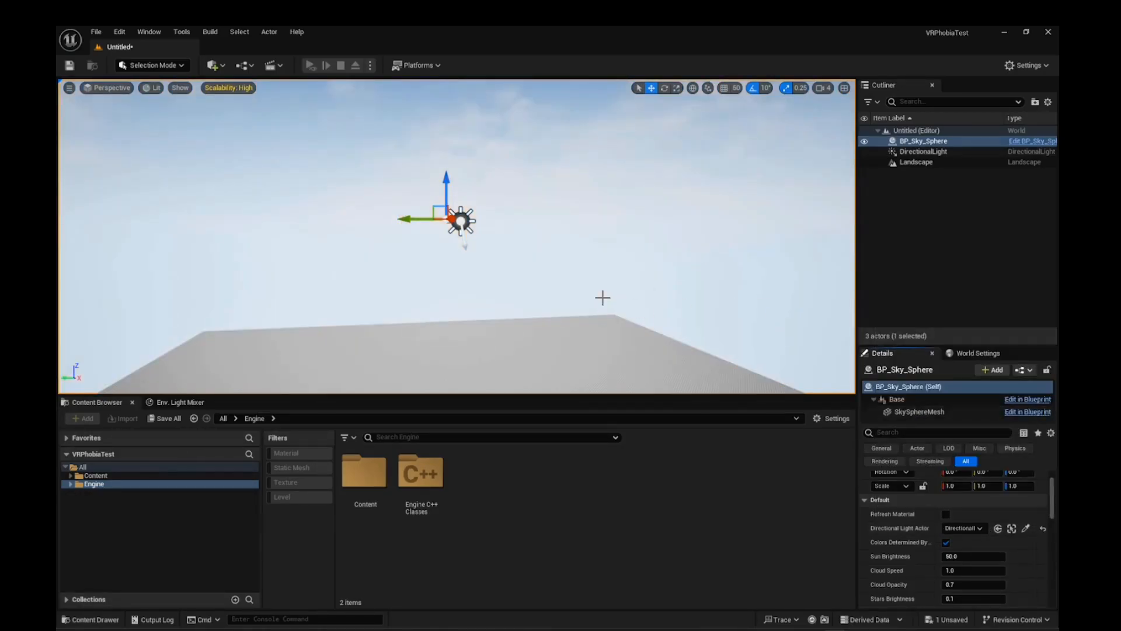
right_click_drag(600, 297, 528, 247)
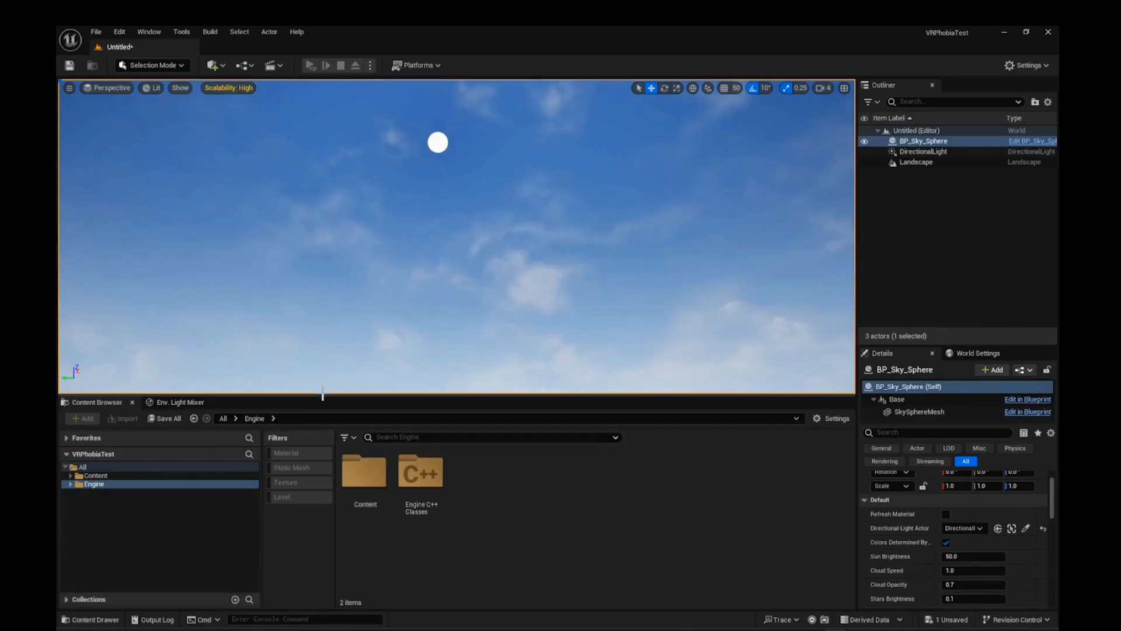
Create a sky light and a sky atmosphere with the Env. Light Mixer.
left_click_drag(322, 395, 319, 452)
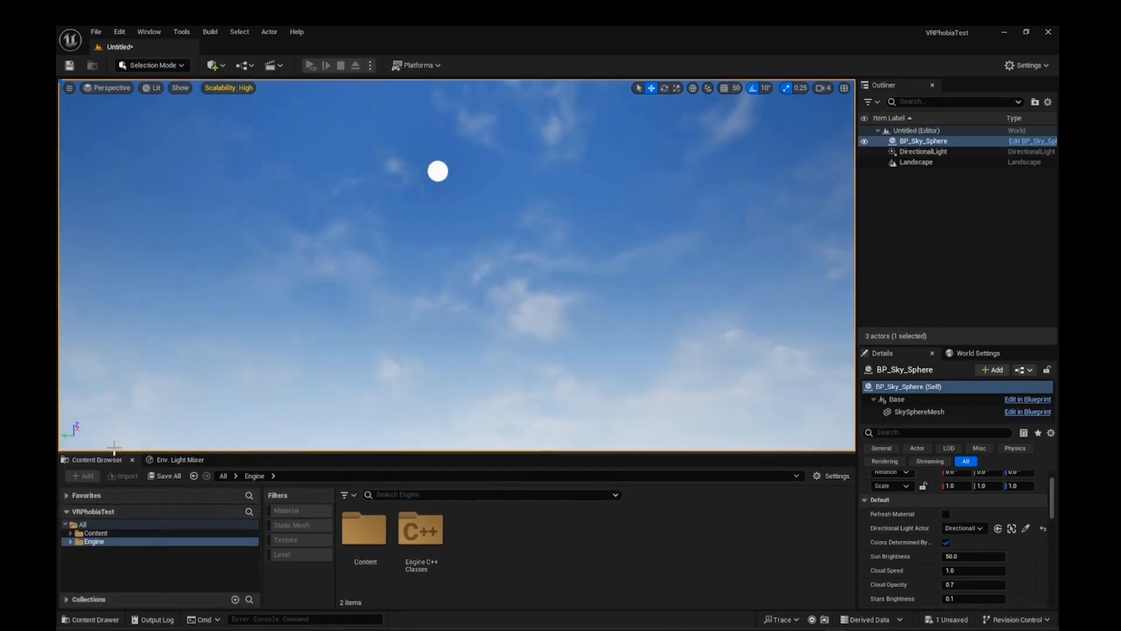
left_click(175, 462)
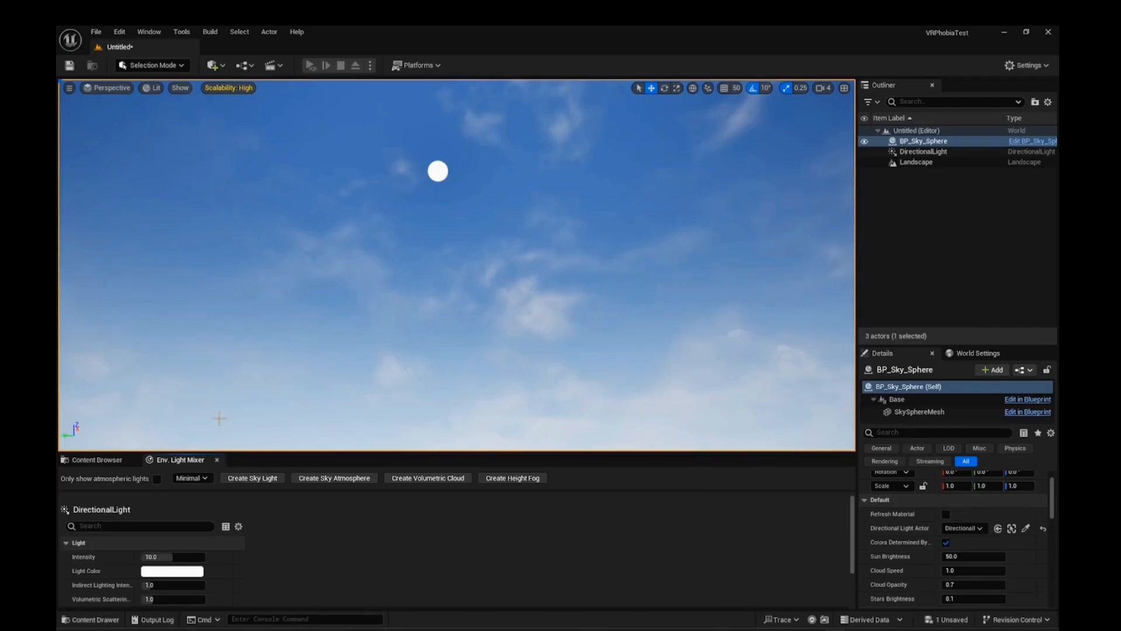
left_click(146, 33)
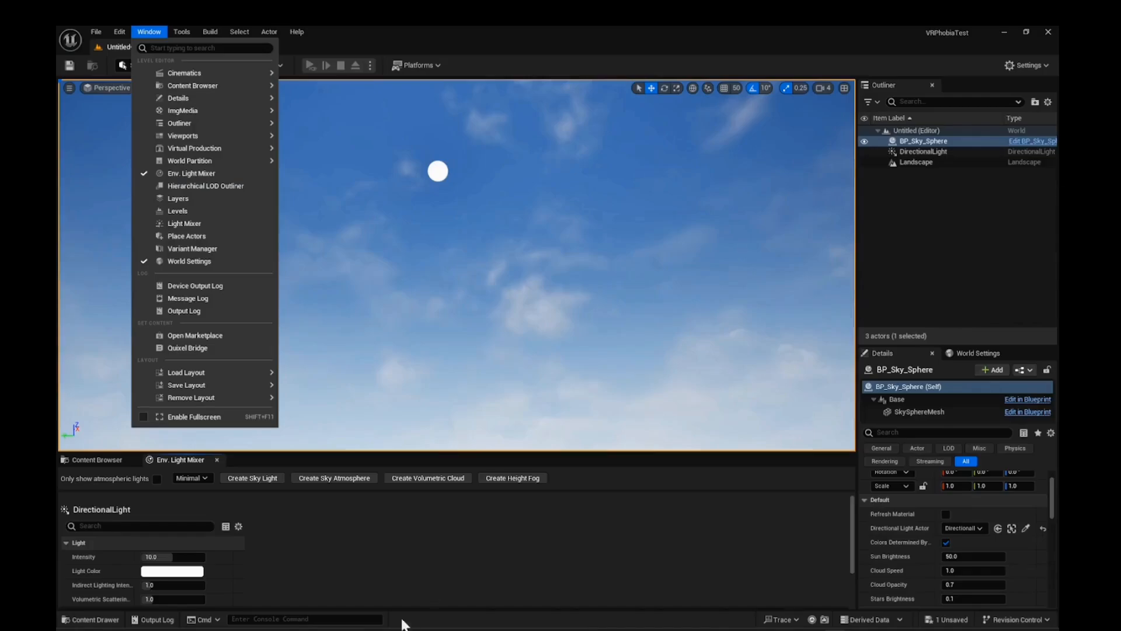
left_click(327, 564)
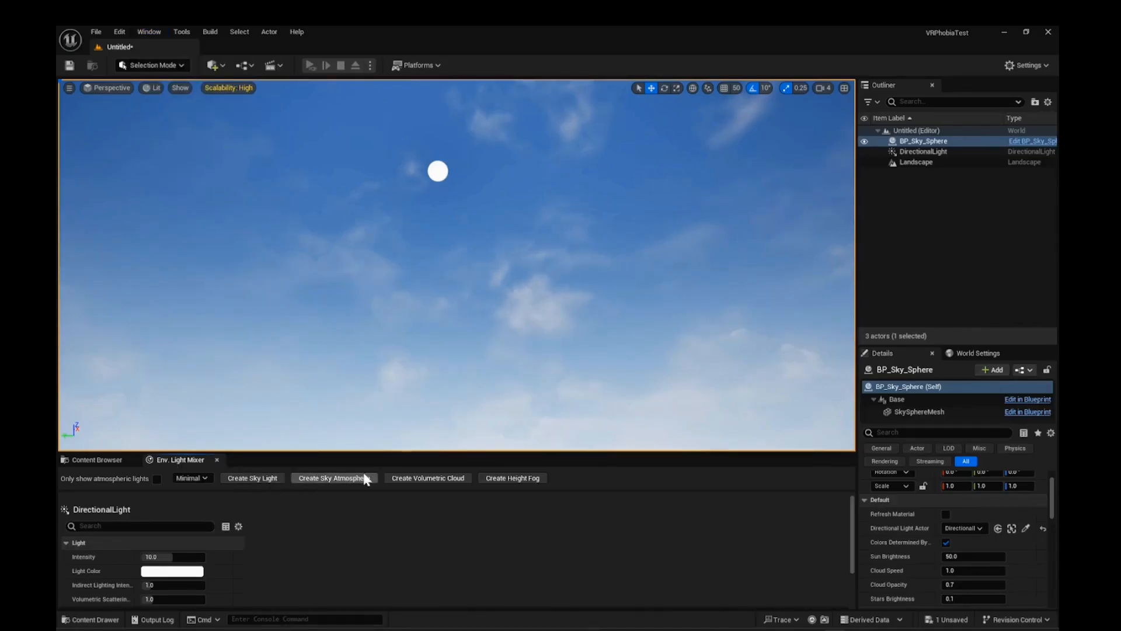
left_click(244, 480)
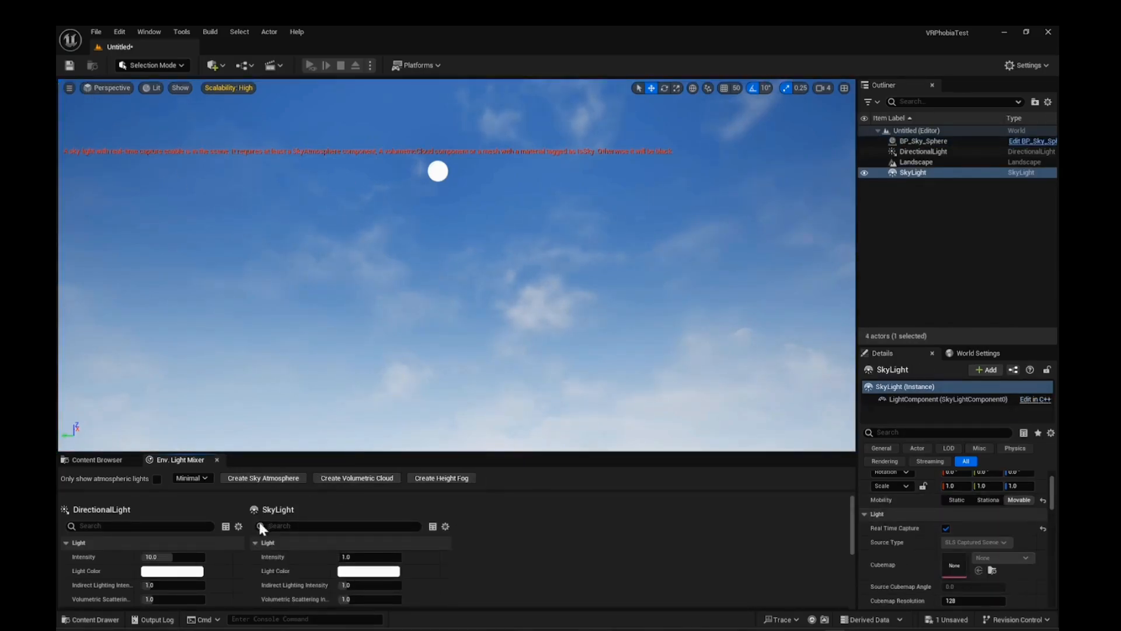
left_click(266, 483)
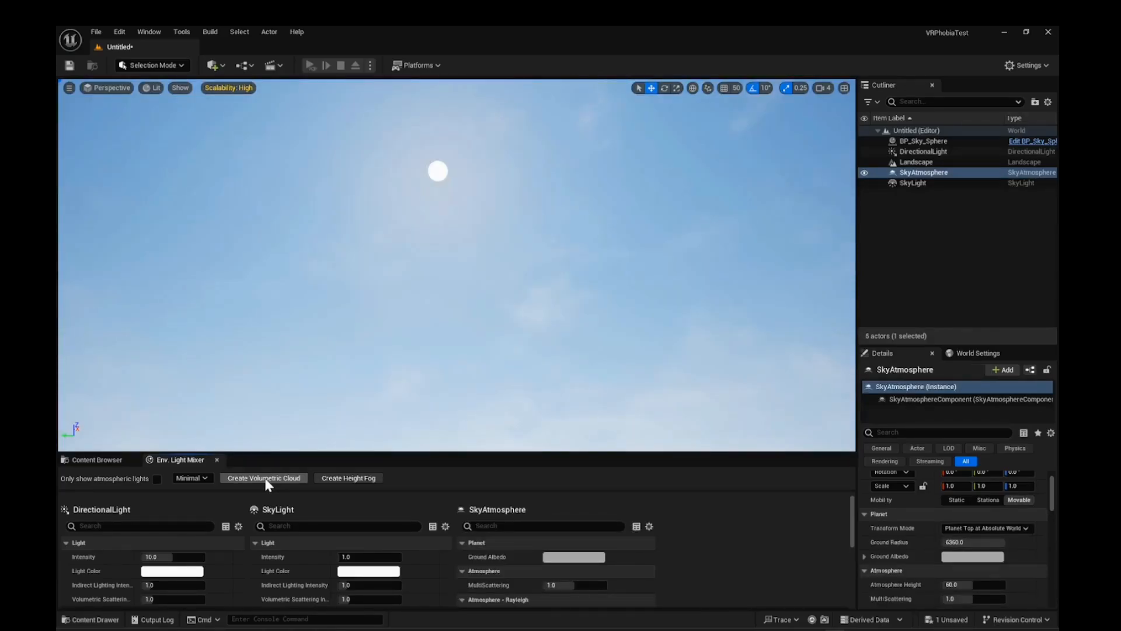
Create a volumetric cloud and height fog with the Env. Light Mixer.
left_click(265, 480)
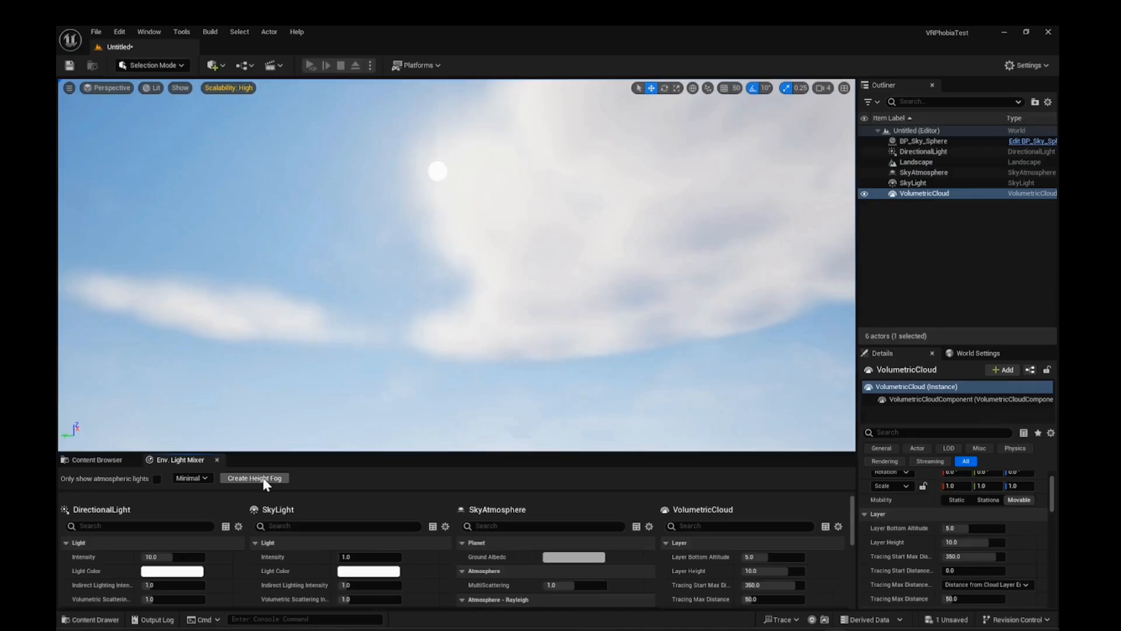
right_click_drag(352, 376, 397, 549)
right_click_drag(406, 259, 438, 211)
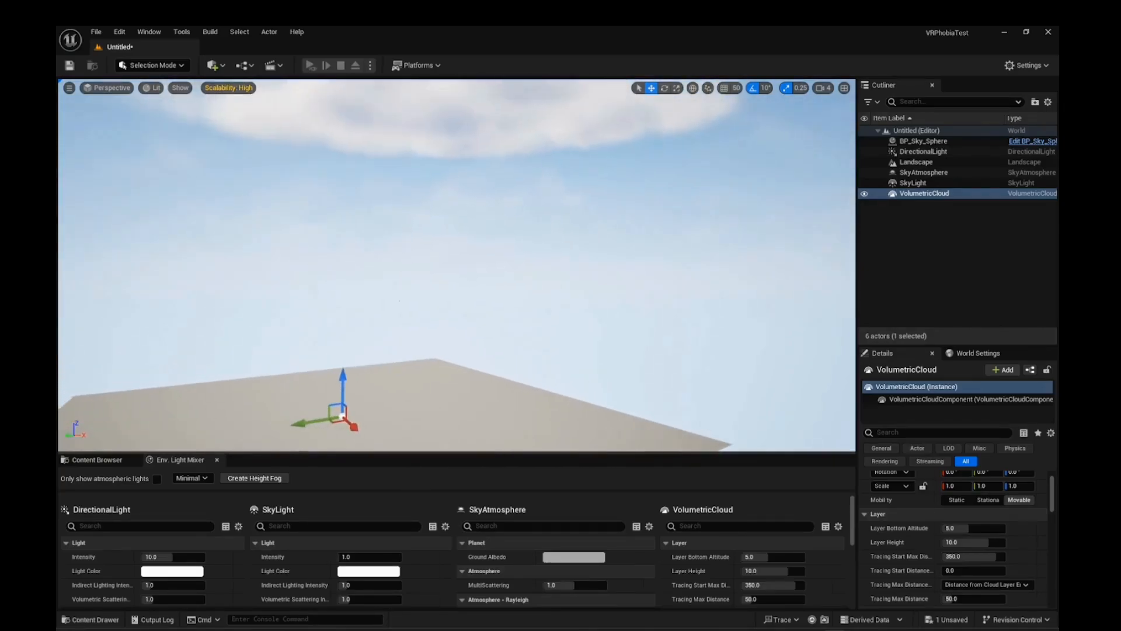
left_click(268, 479)
right_click_drag(338, 282, 442, 298)
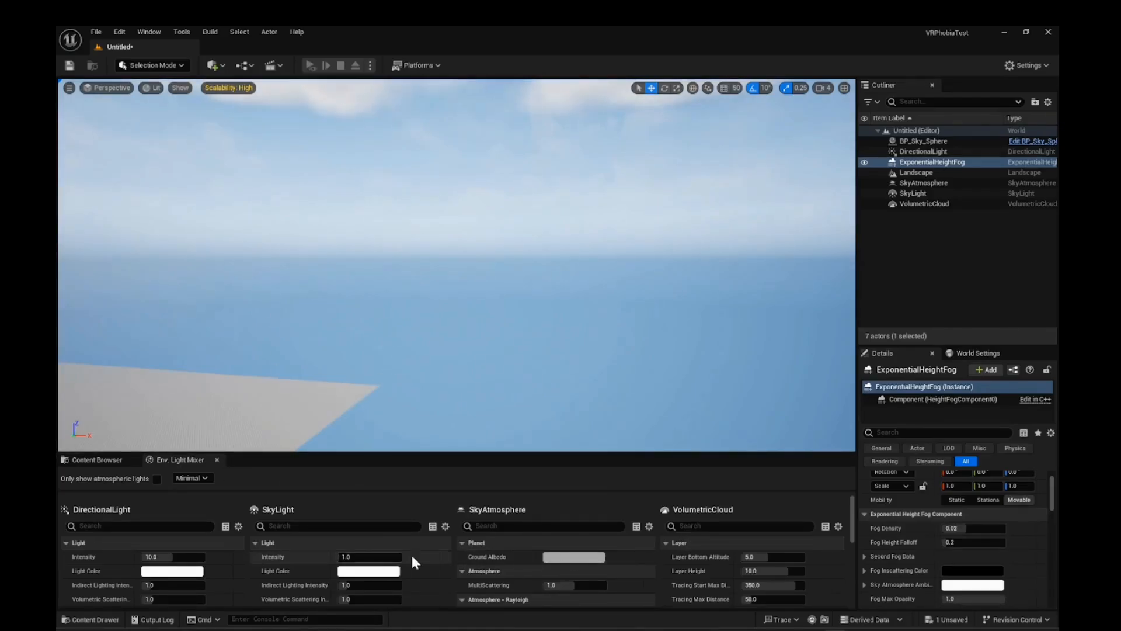
Try a Fog Height Falloff of about 0.17 on the exponential height fog and reset it to its default.
scroll(749, 534, "down", 3)
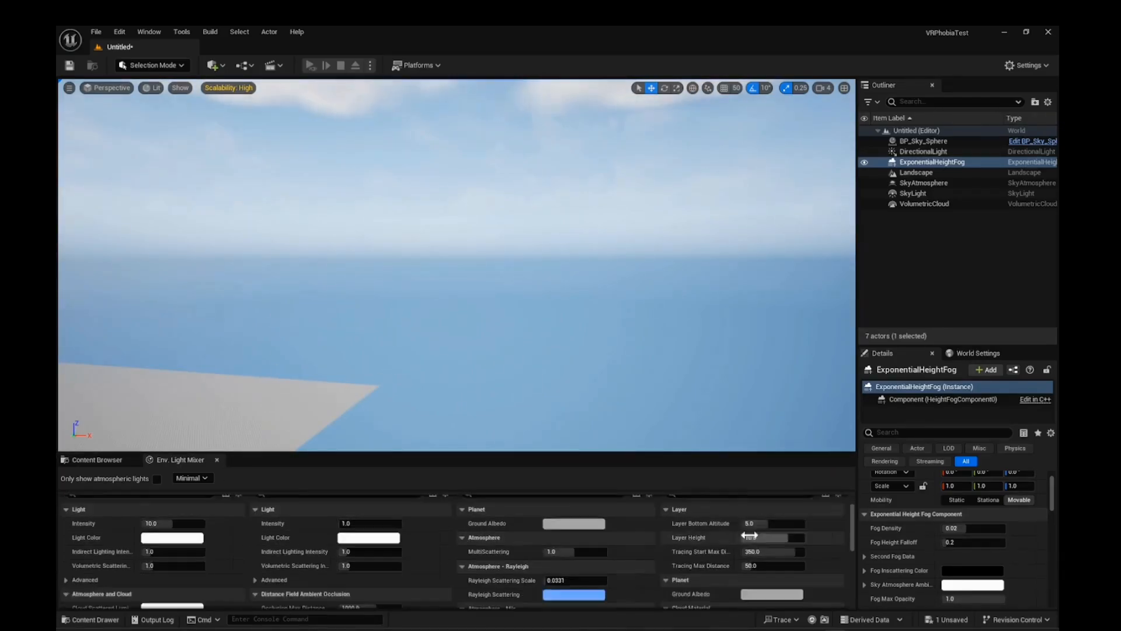
scroll(749, 534, "up", 3)
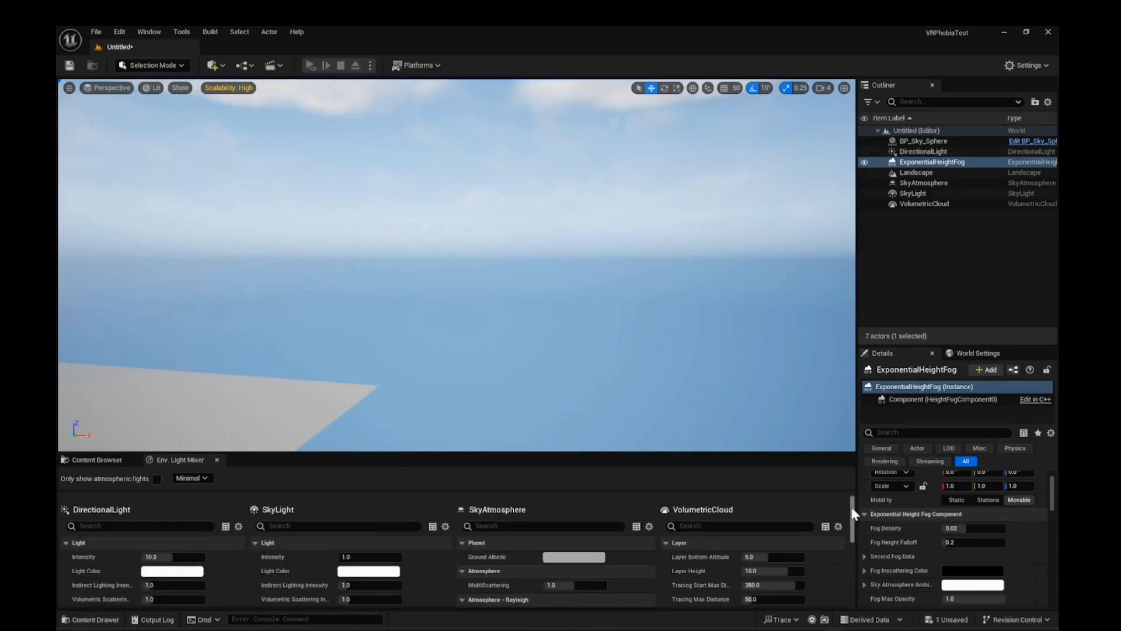
left_click_drag(852, 507, 843, 558)
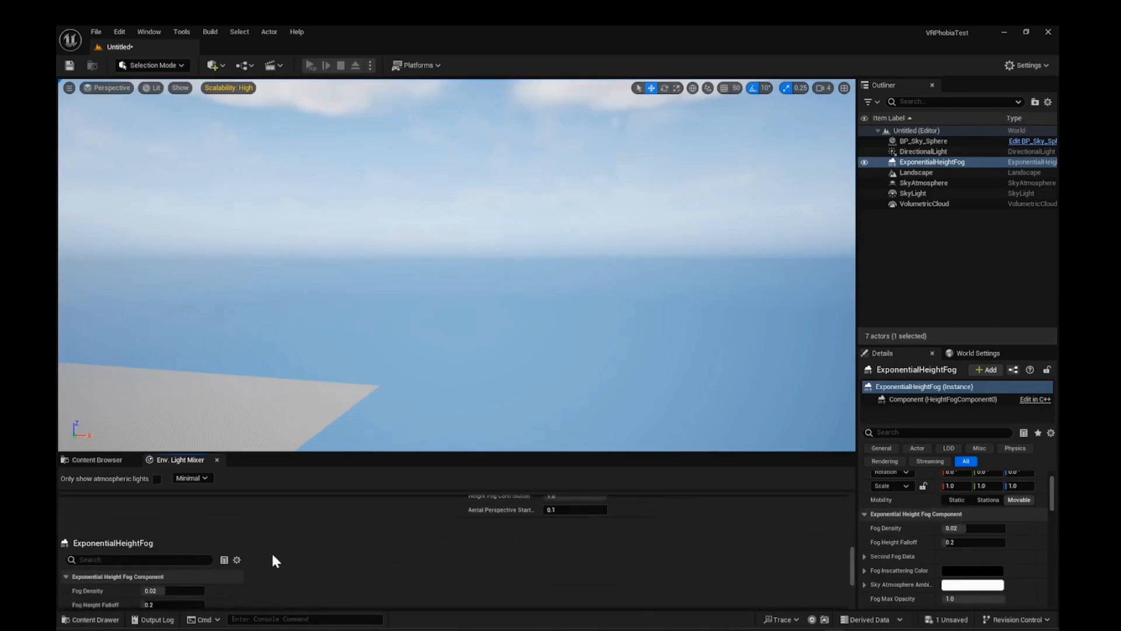
scroll(272, 552, "down", 2)
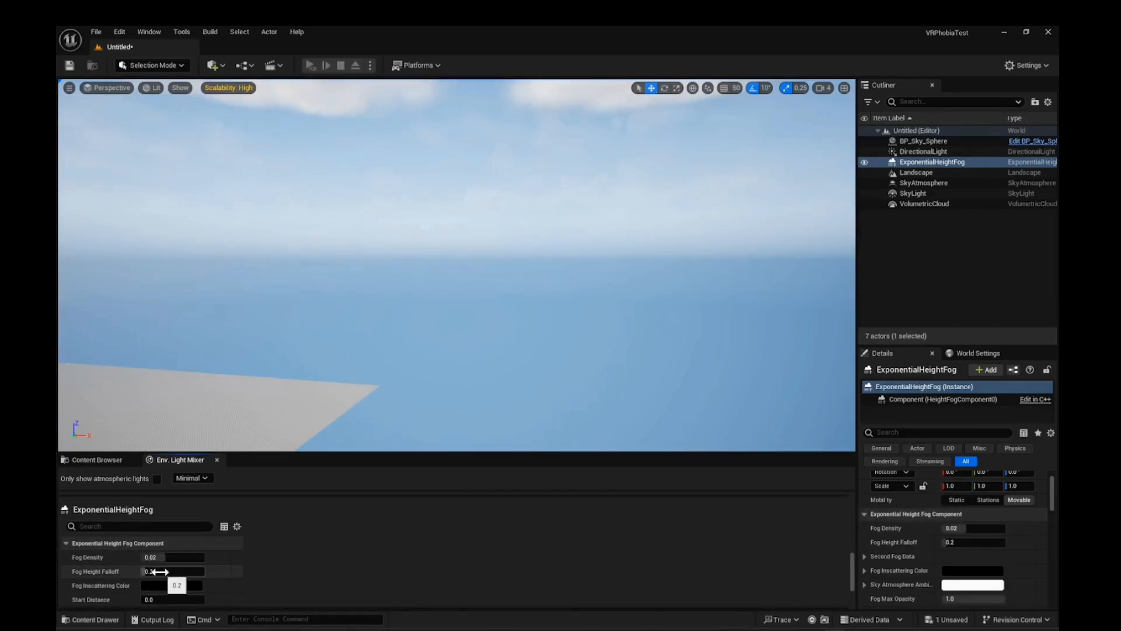
mouse_move(170, 571)
left_mouse_down()
mouse_move(146, 571)
mouse_move(165, 571)
left_mouse_up()
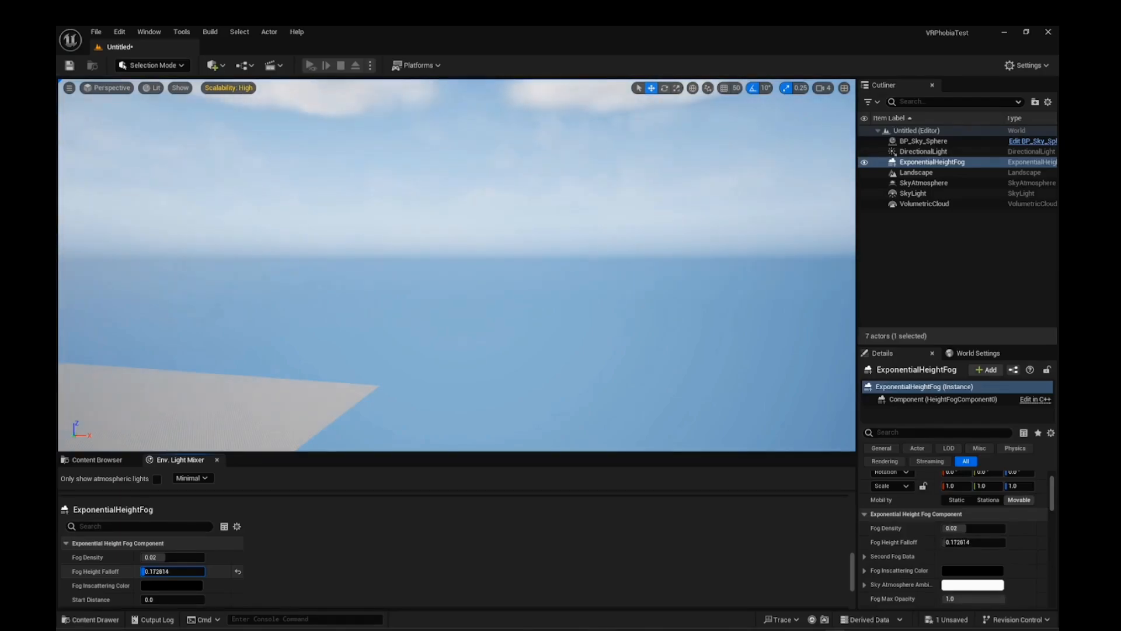
left_click(239, 571)
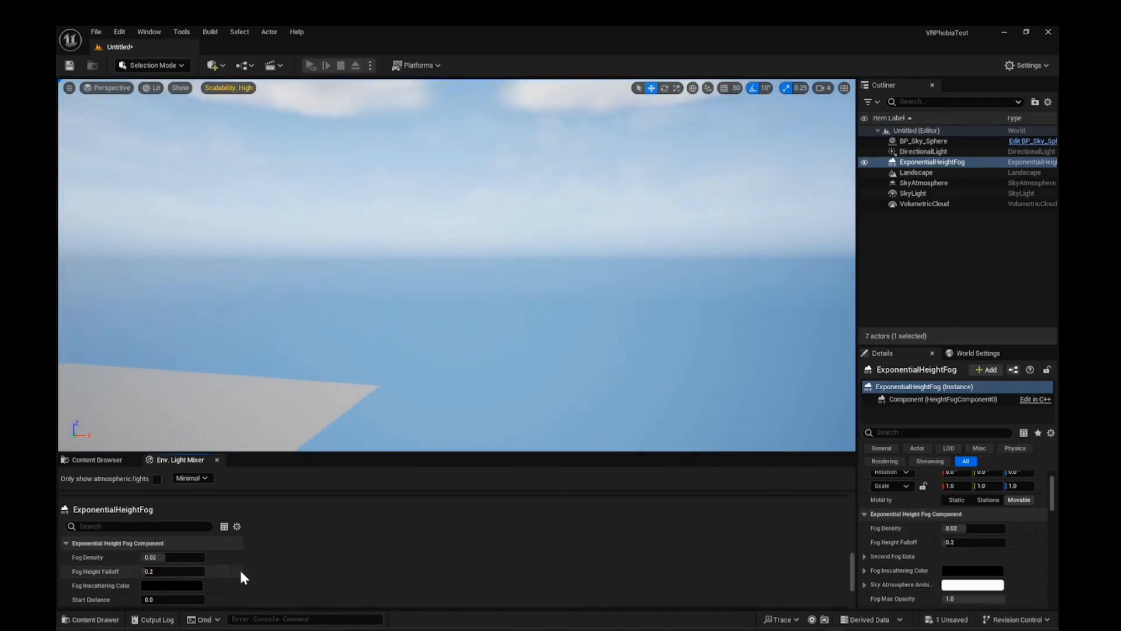
right_click_drag(389, 318, 179, 300)
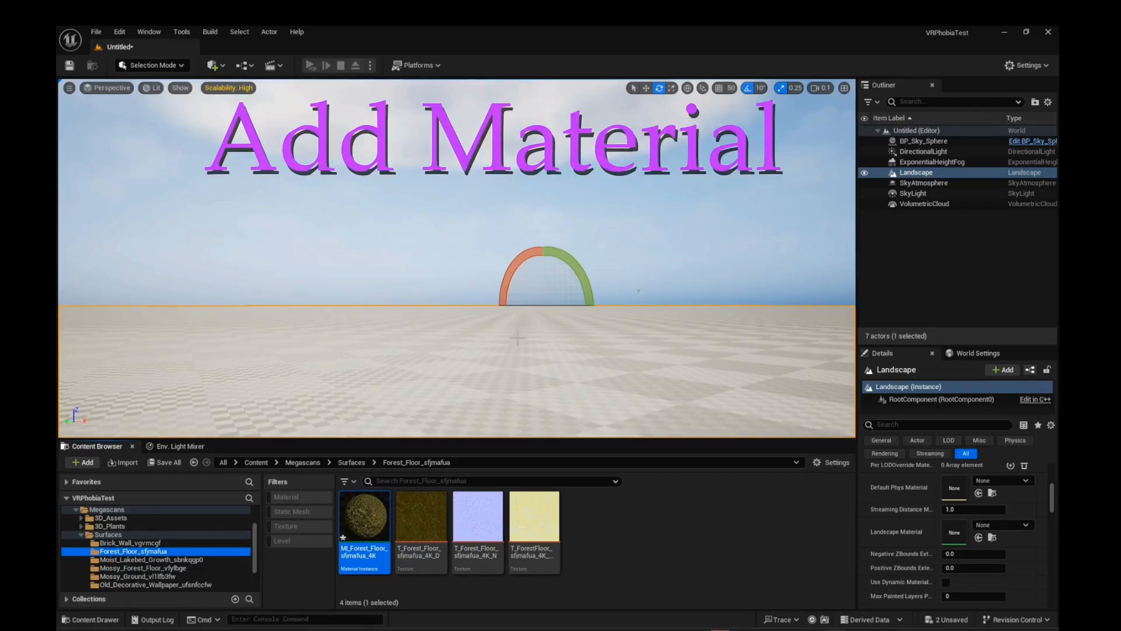
Assign the forest floor material instance from the Megascans Surfaces folder as the Landscape Material and inspect the ground up close.
left_click(937, 171)
mouse_move(1051, 495)
left_mouse_down()
mouse_move(1056, 472)
mouse_move(1059, 495)
left_mouse_up()
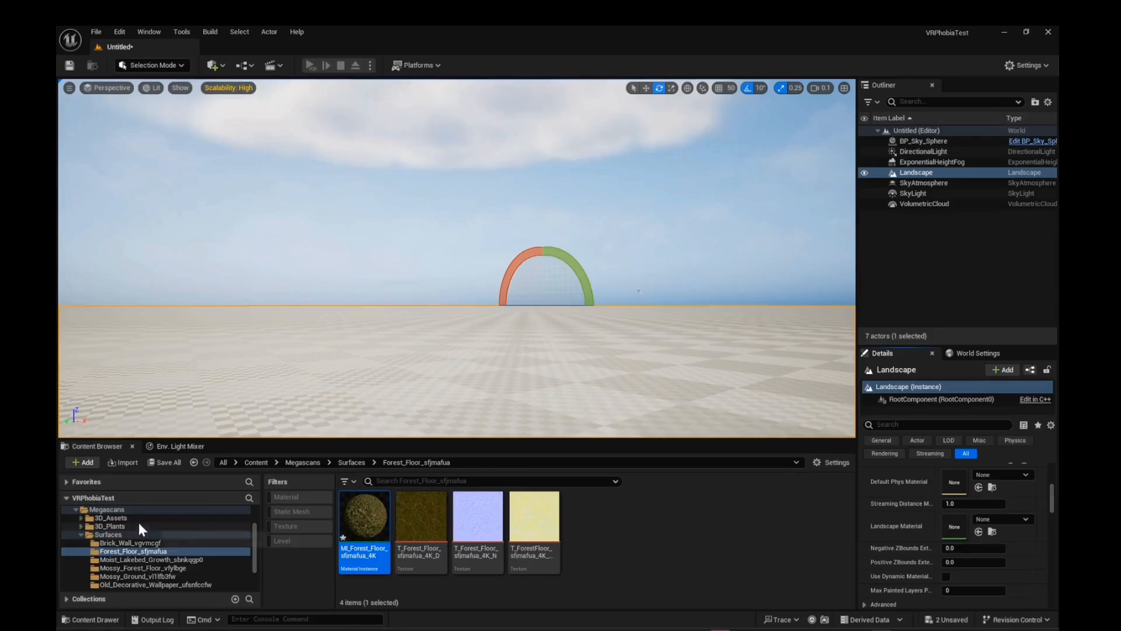
left_click(114, 534)
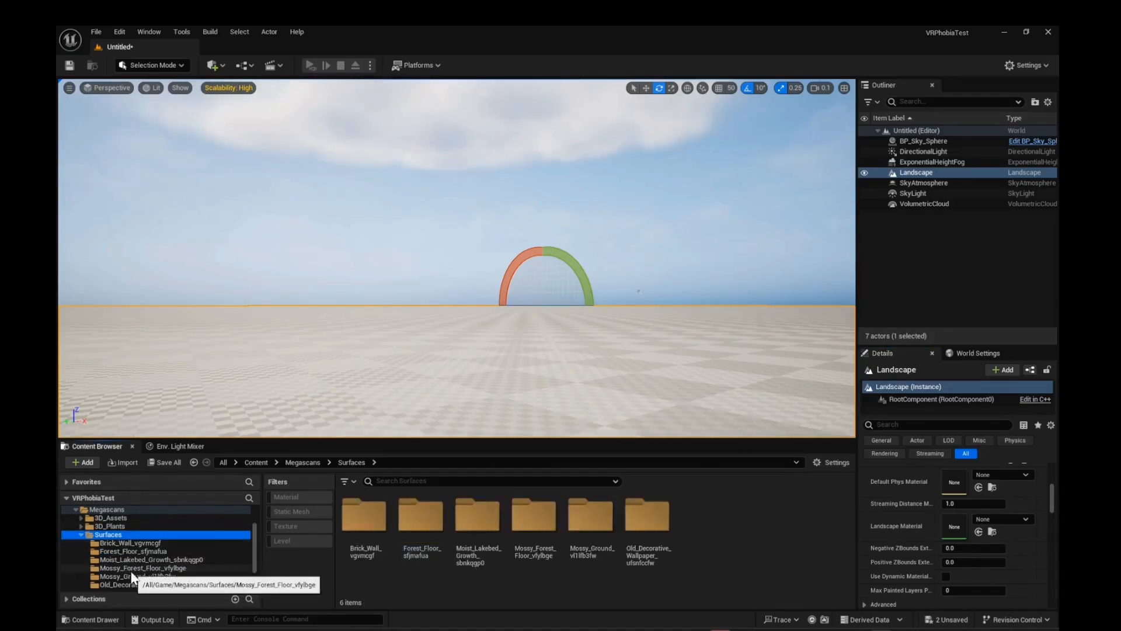
left_click(124, 552)
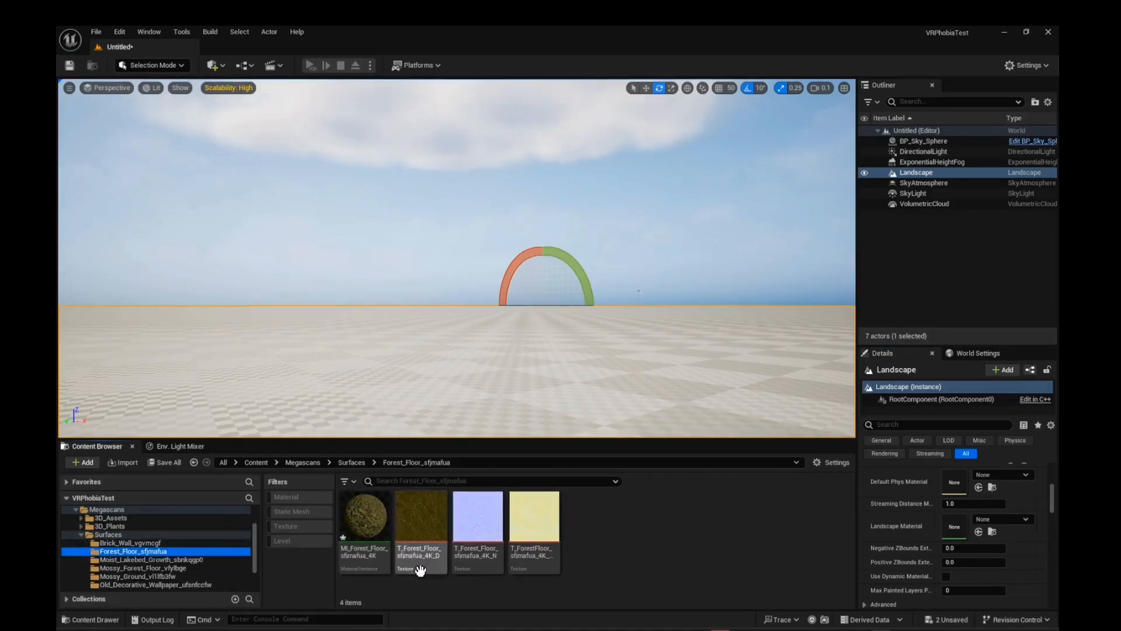
left_click(362, 527)
left_click_drag(362, 527, 958, 529)
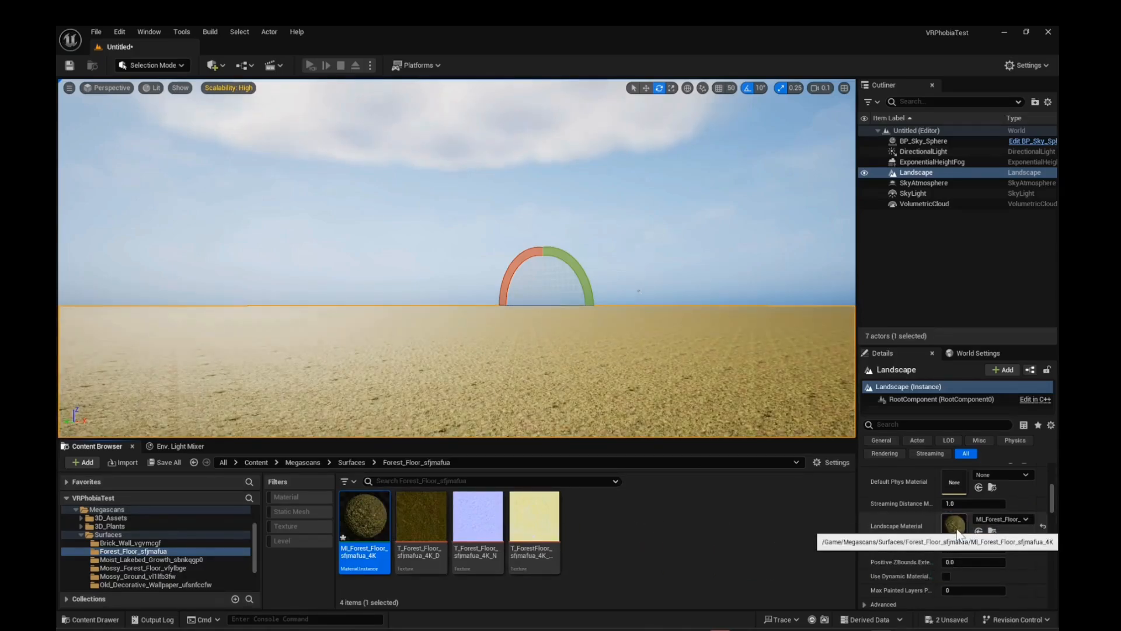
right_click_drag(667, 363, 673, 445)
key("e")
scroll(672, 432, "up", 1)
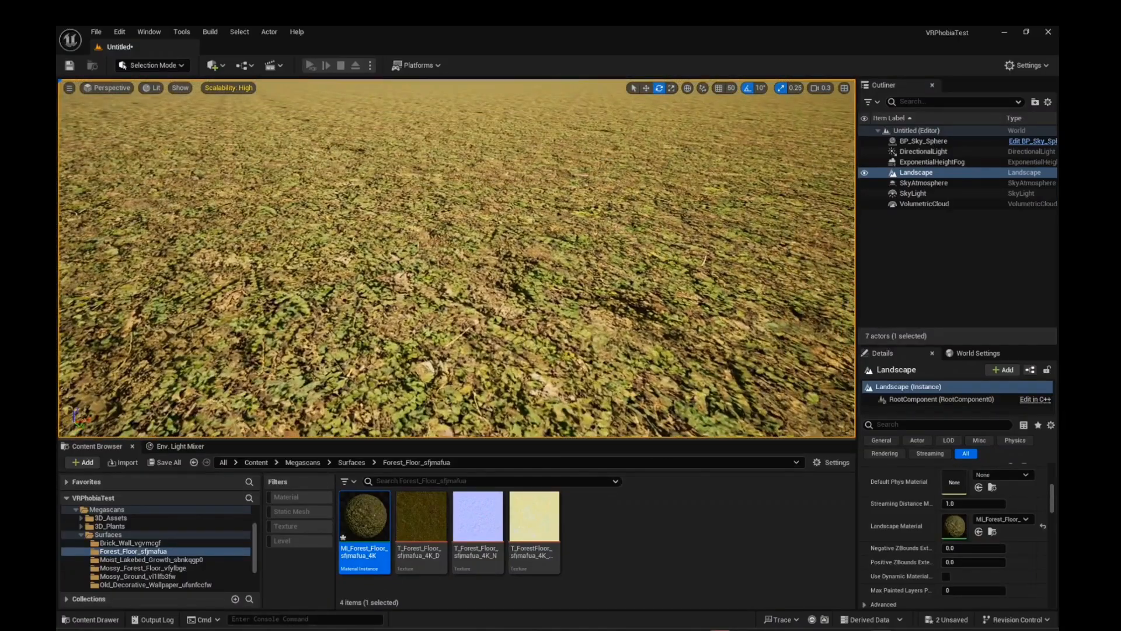
right_click_drag(456, 258, 320, 215)
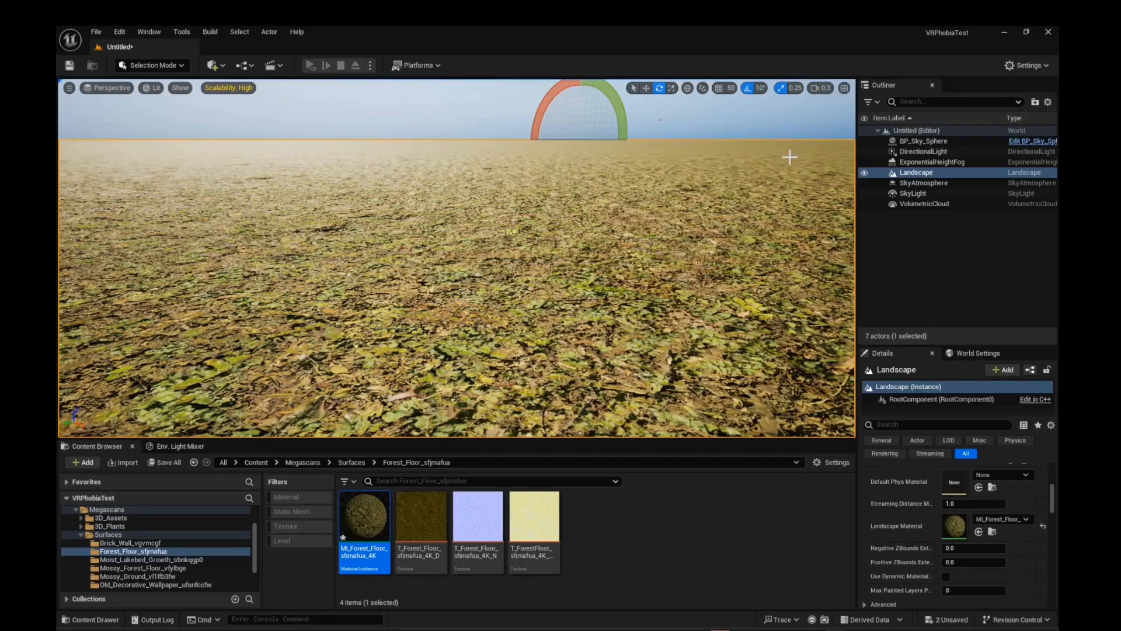
Set the directional light's intensity to 5 lux and check the ground's appearance from several angles.
left_click(906, 152)
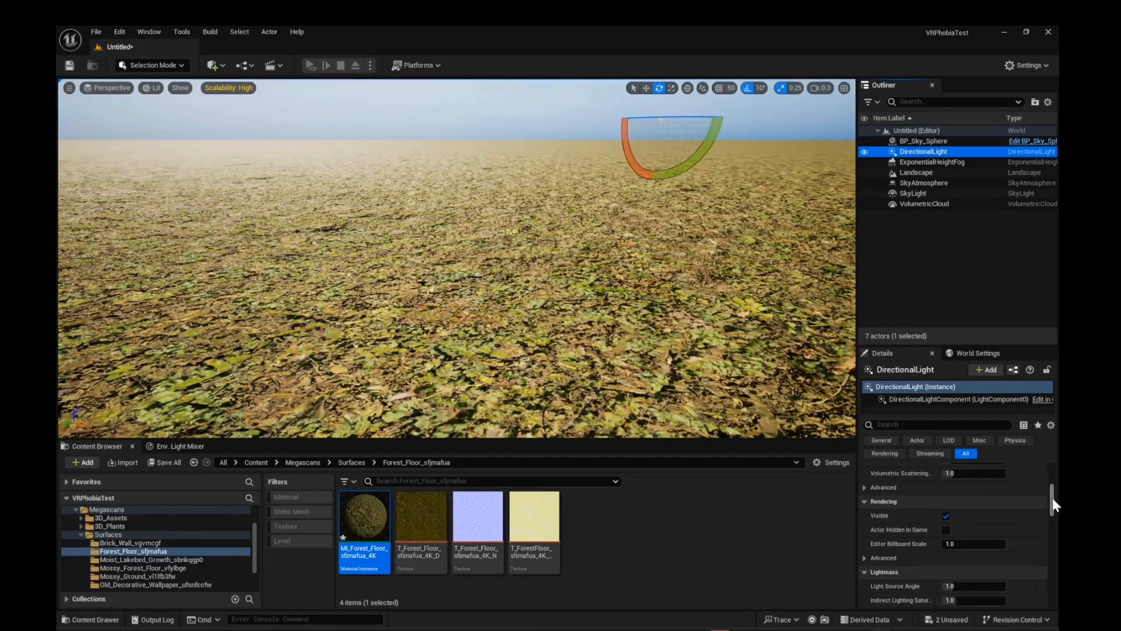
left_click_drag(1049, 498, 1052, 479)
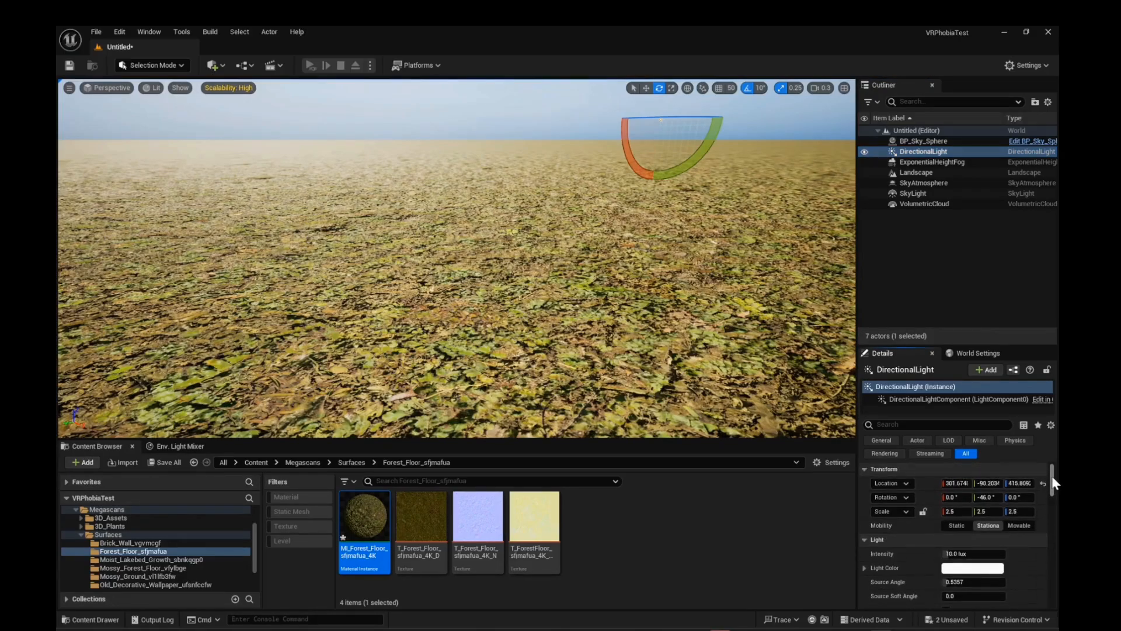
left_click(972, 554)
key("Return")
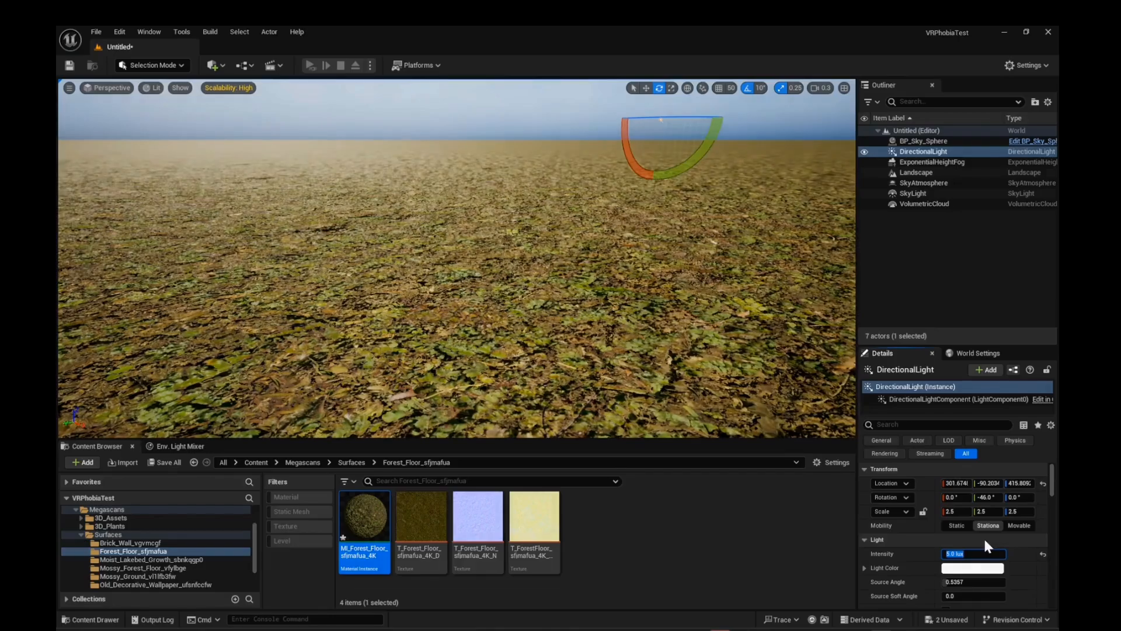
right_click_drag(401, 231, 543, 223)
right_click_drag(456, 258, 519, 278)
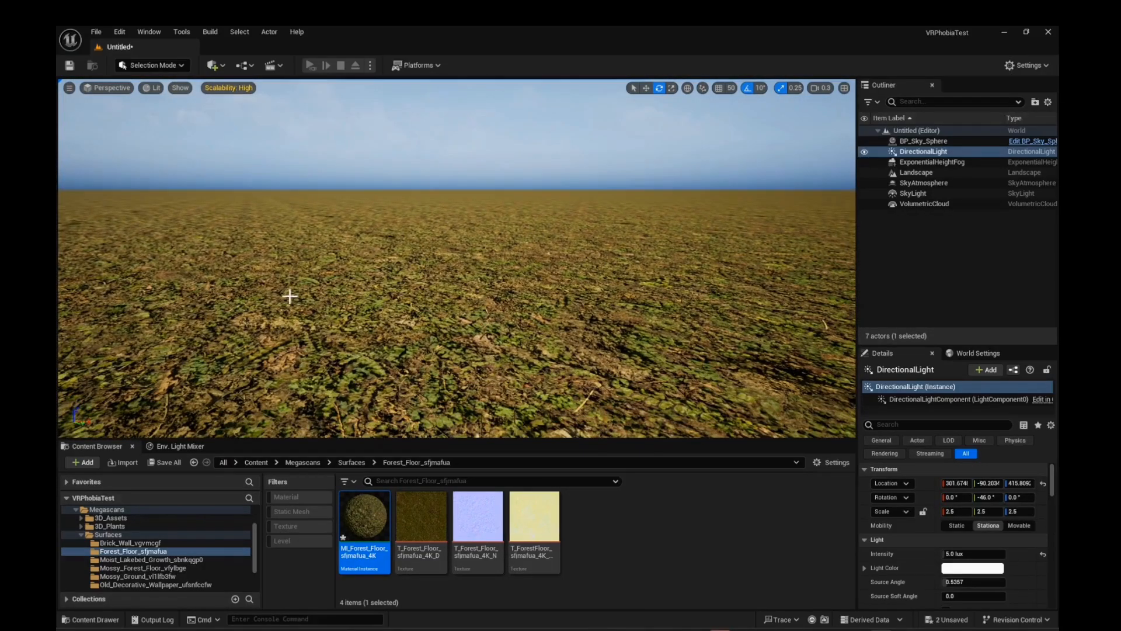
right_click_drag(569, 390, 374, 365)
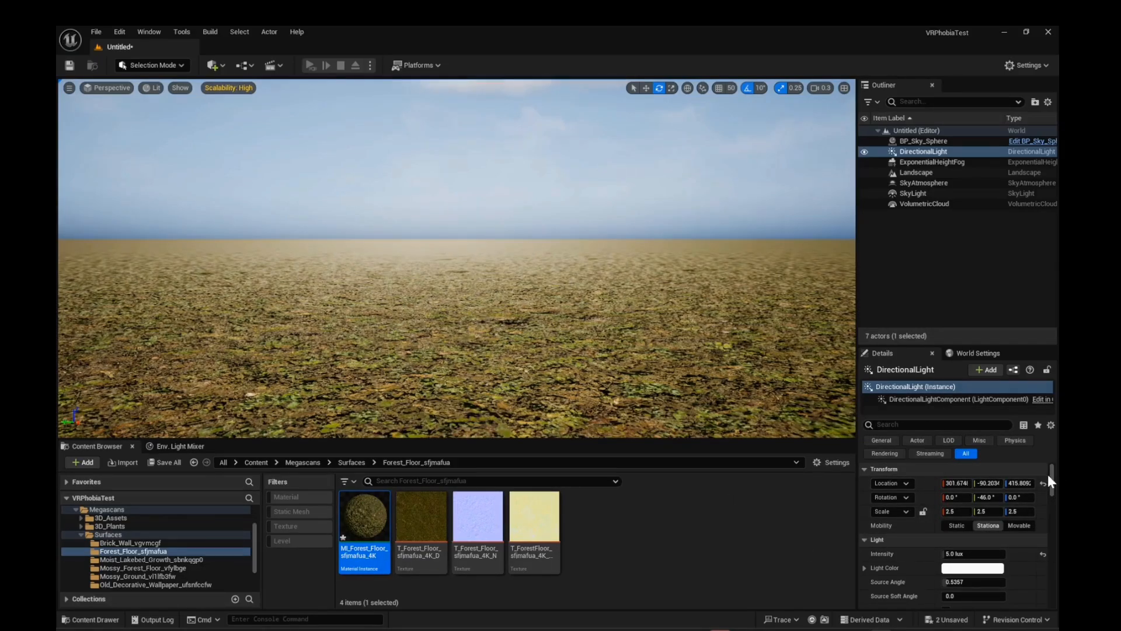
mouse_move(1047, 474)
left_mouse_down()
mouse_move(1048, 514)
mouse_move(1039, 465)
left_mouse_up()
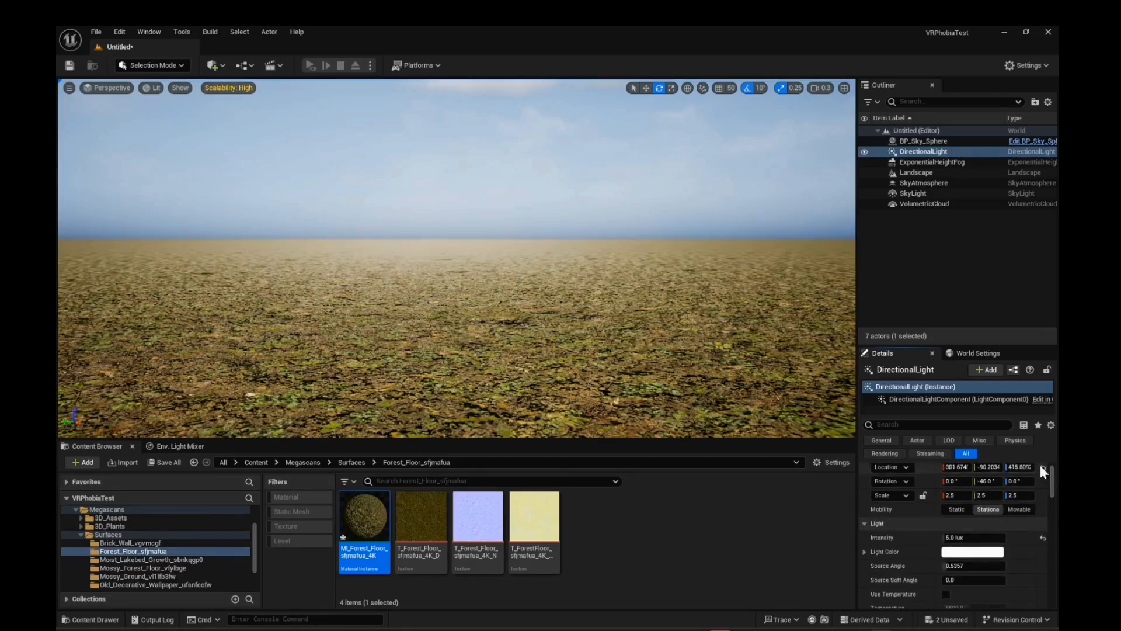
Open the landscape's forest floor material instance and enable the Min Roughness override, leaving Max Roughness not overridden.
left_click(924, 172)
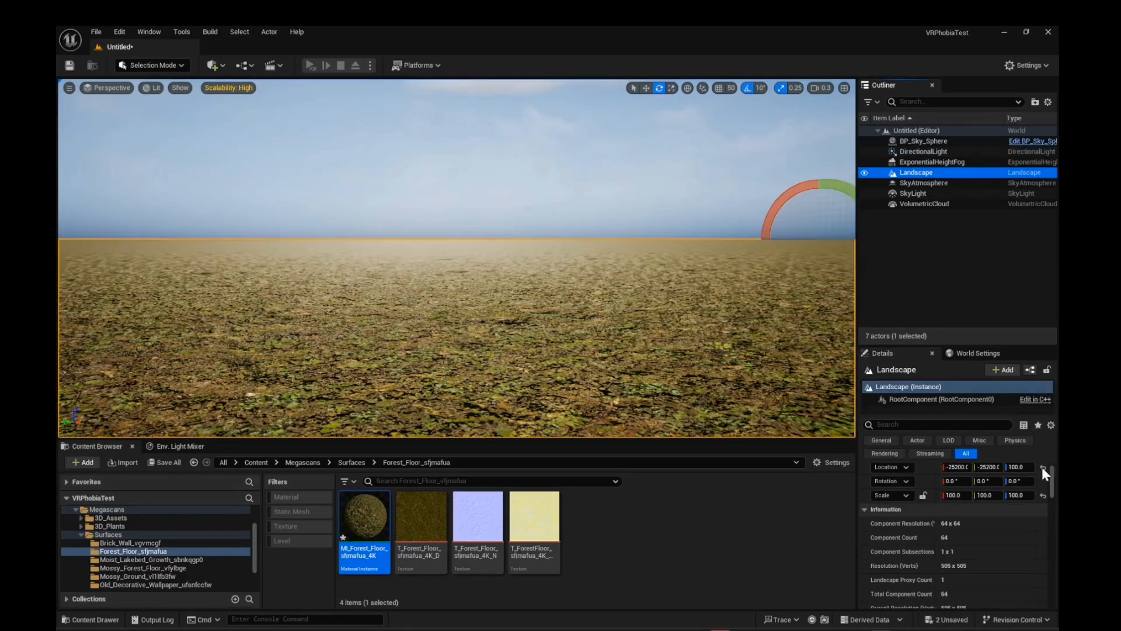
left_click_drag(1049, 472, 1045, 494)
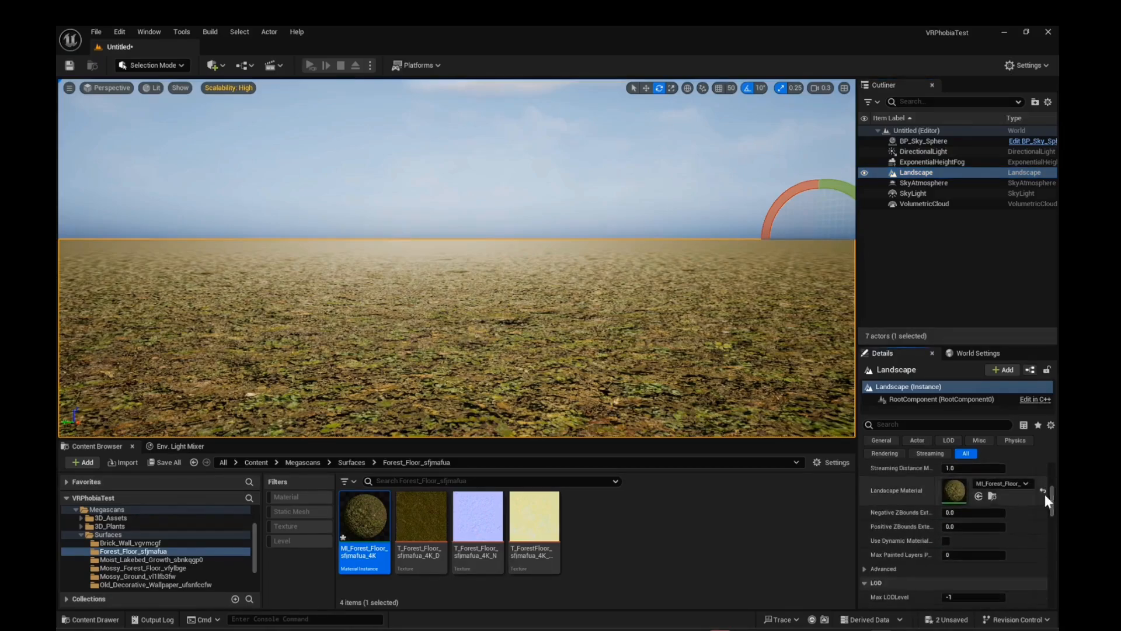
double_click(954, 490)
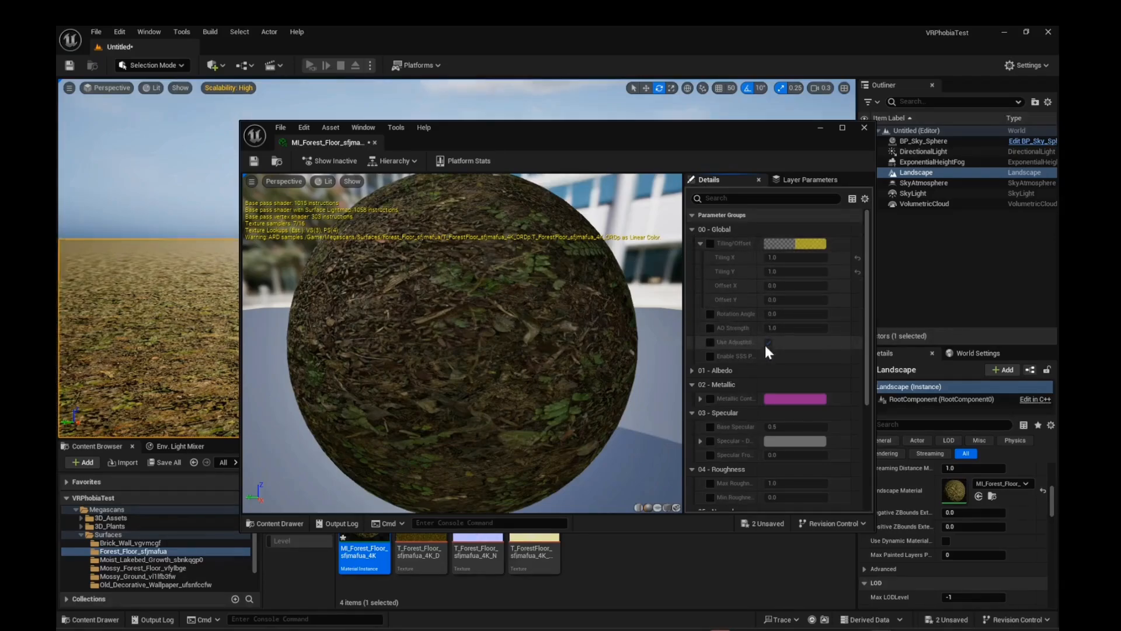
scroll(755, 394, "down", 2)
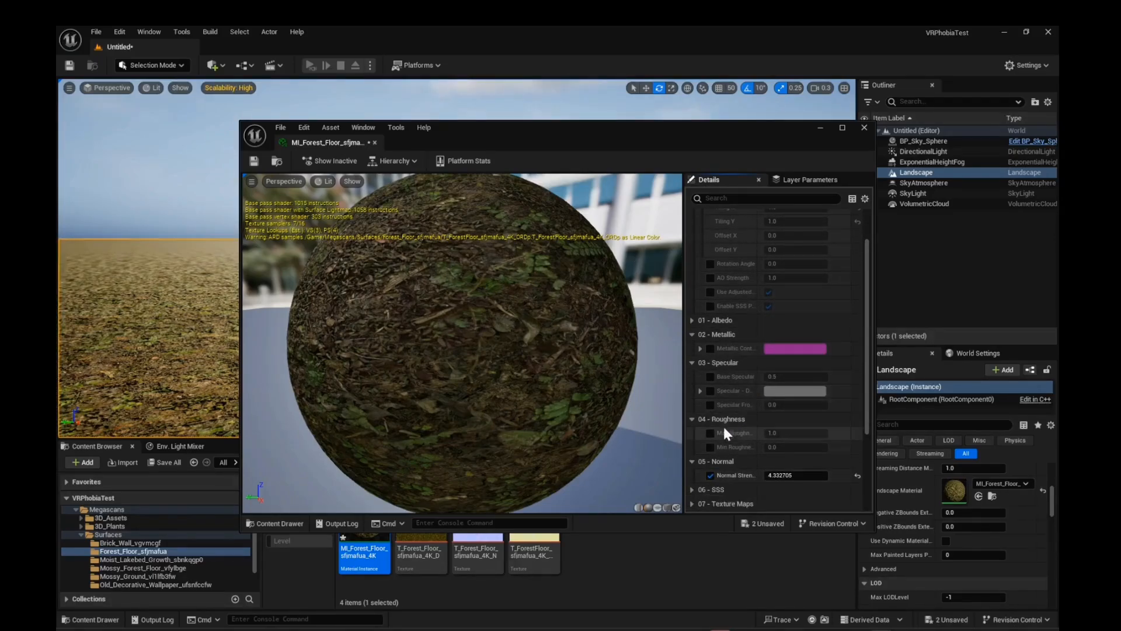
left_click(708, 433)
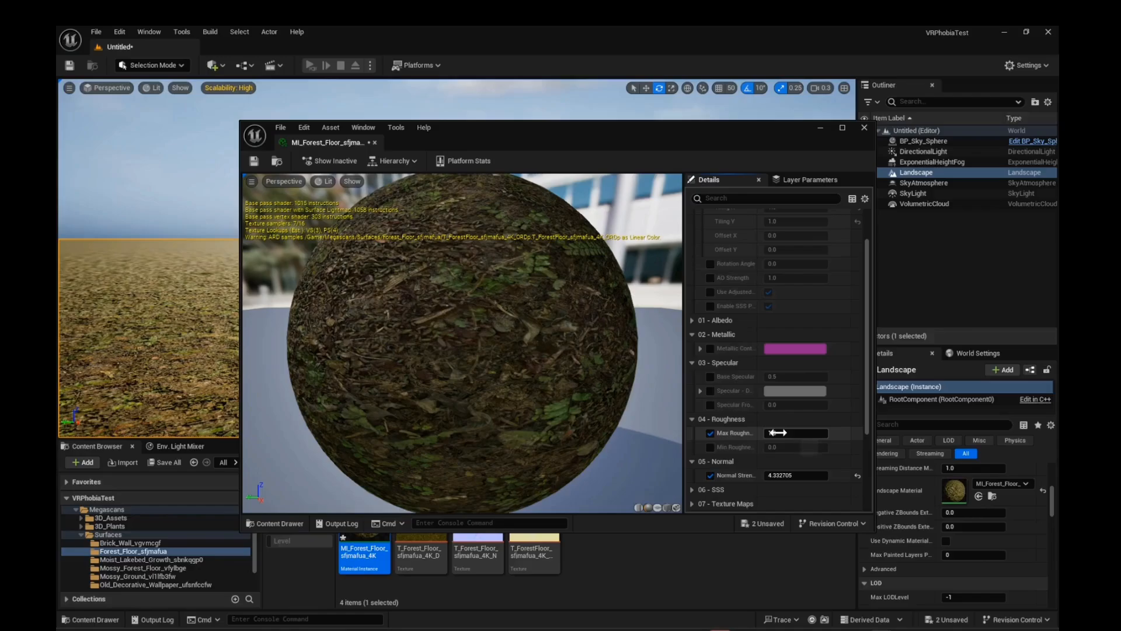
left_click(709, 433)
left_click(710, 446)
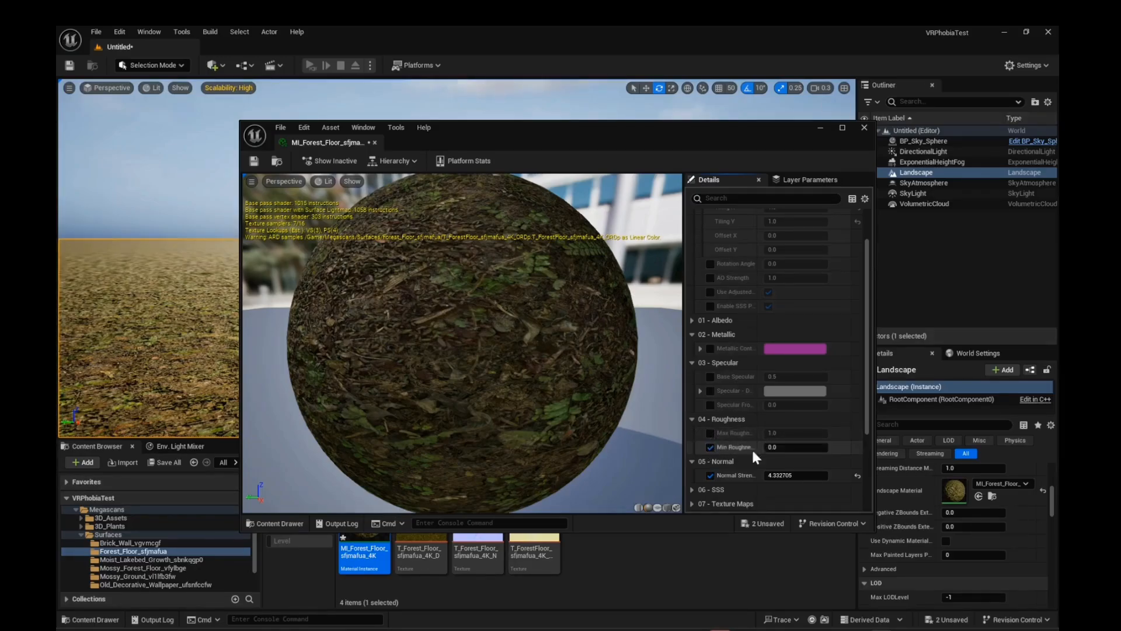
Try Min Roughness values of 0.8, 0 and 1 while comparing the ground in the level viewport.
left_click(773, 447)
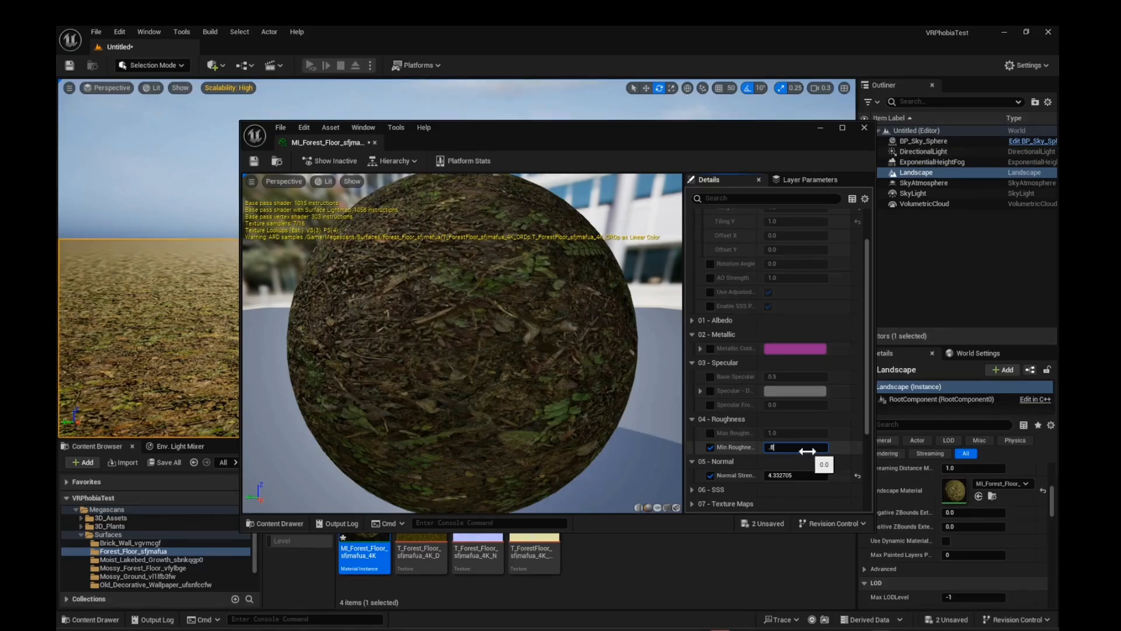
type(".8")
key("Return")
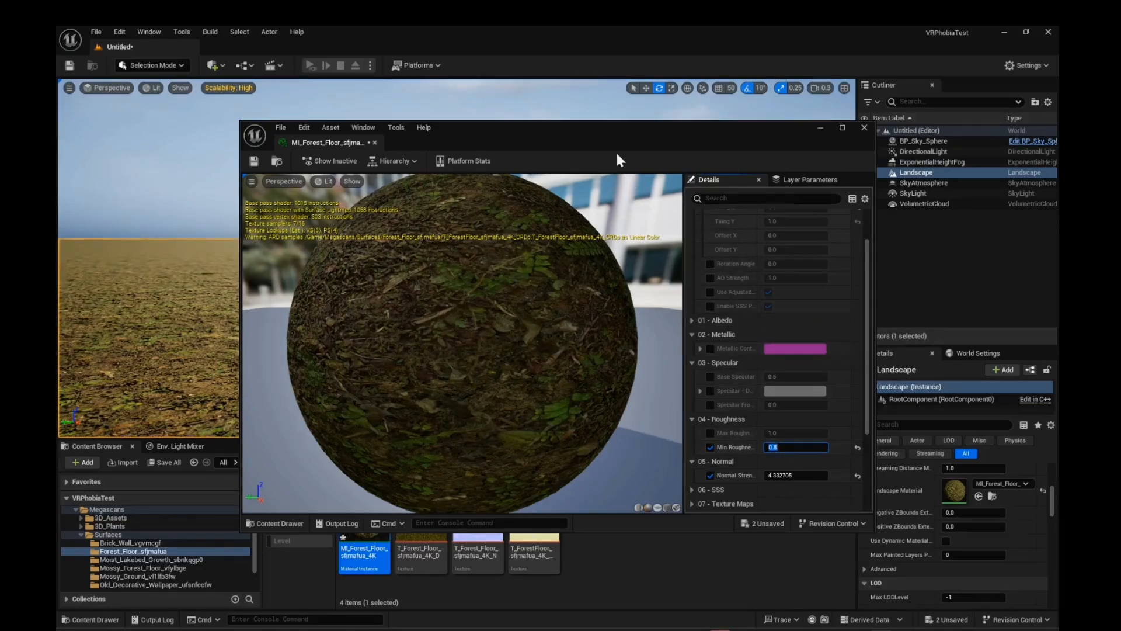
left_click_drag(582, 136, 820, 70)
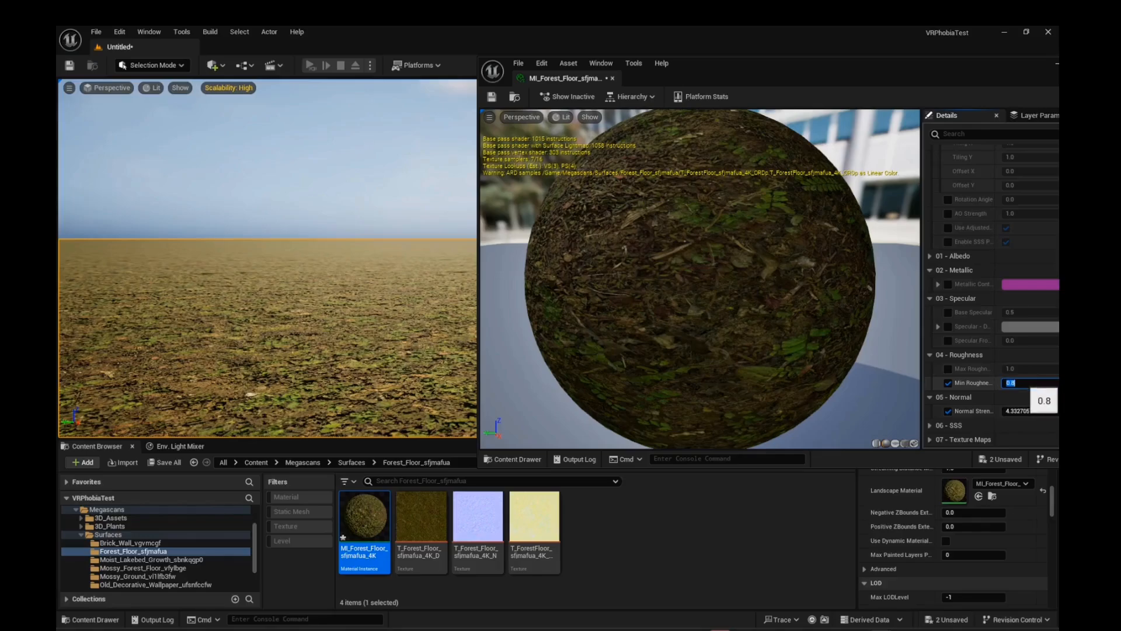
type("0")
key("Return")
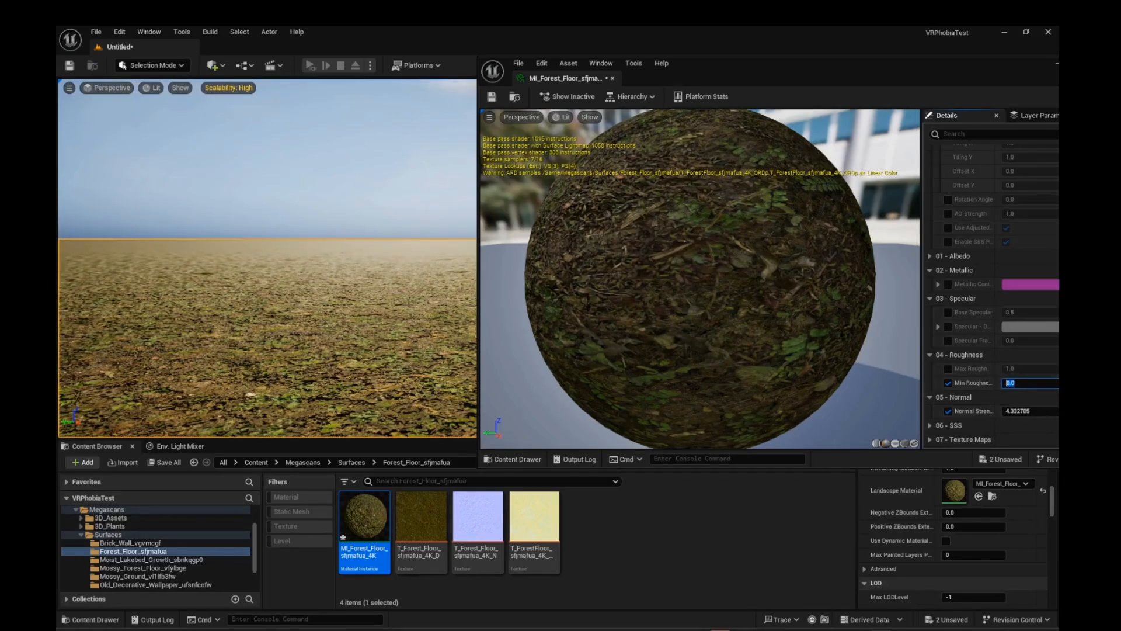
type("1")
key("Return")
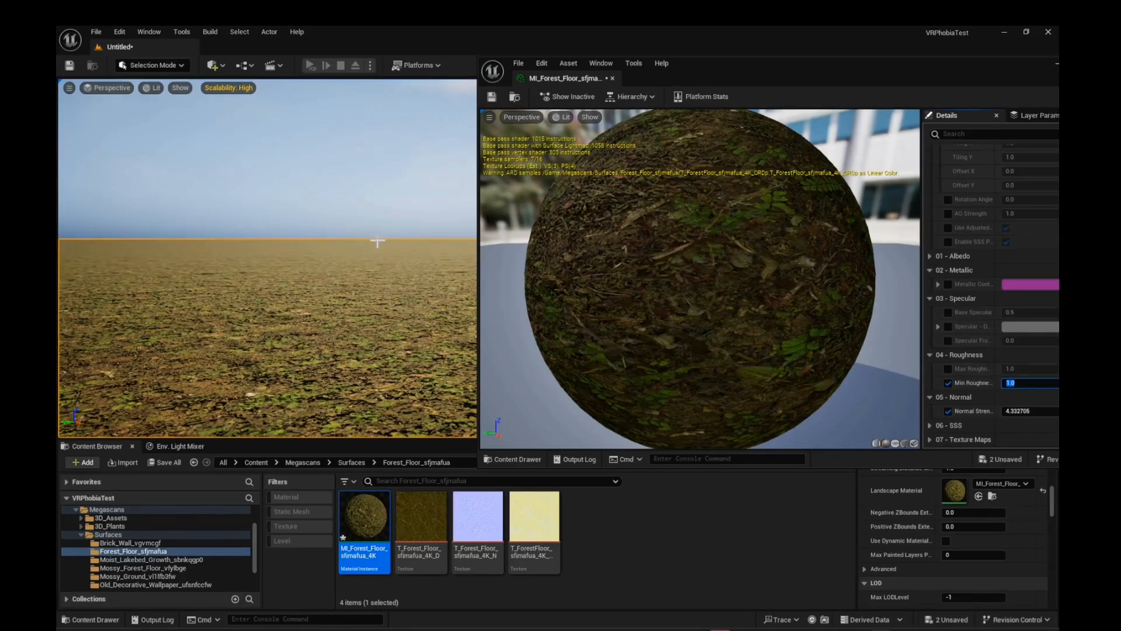
Set Min Roughness to 0.5, save the forest floor material instance and close its editor.
right_click_drag(371, 236, 372, 275)
left_click(1019, 381)
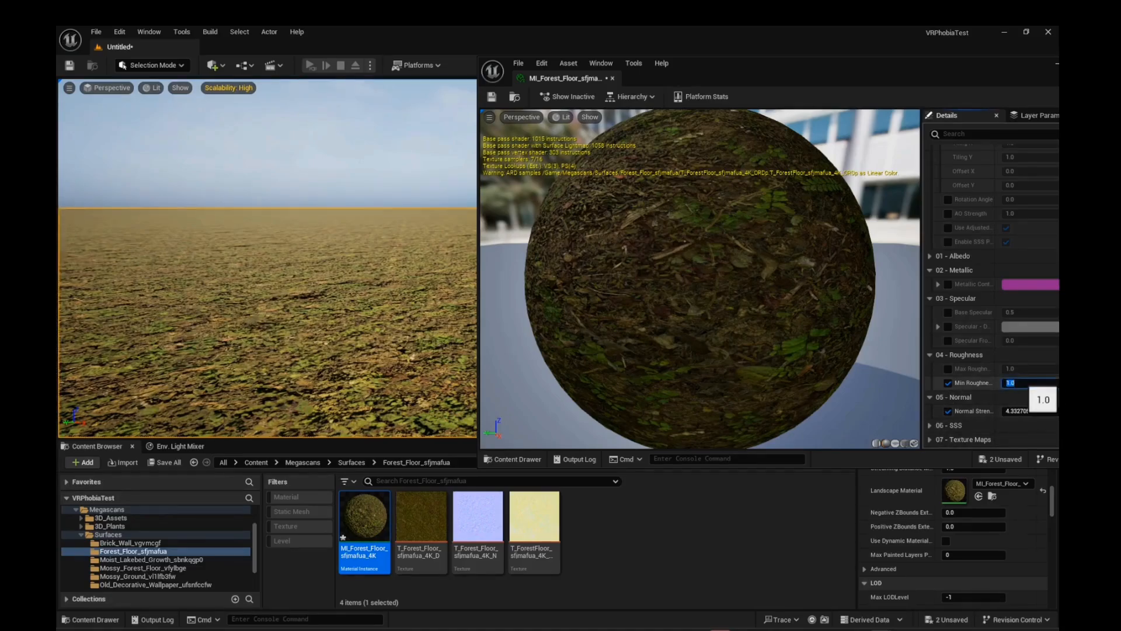
key("Return")
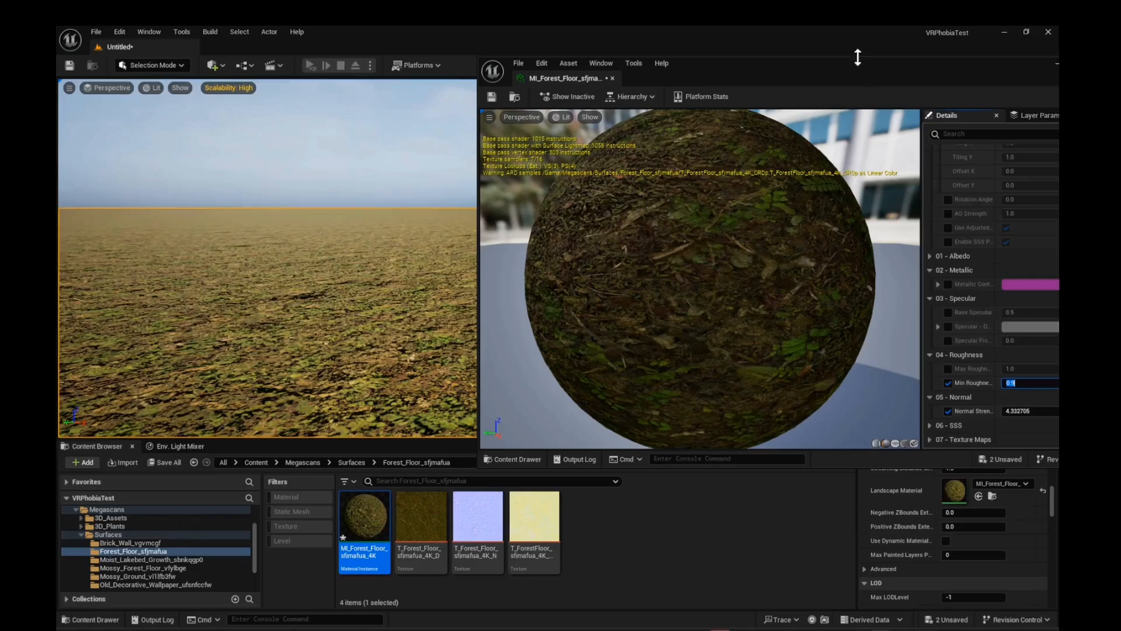
left_click(492, 98)
left_click_drag(751, 65, 645, 74)
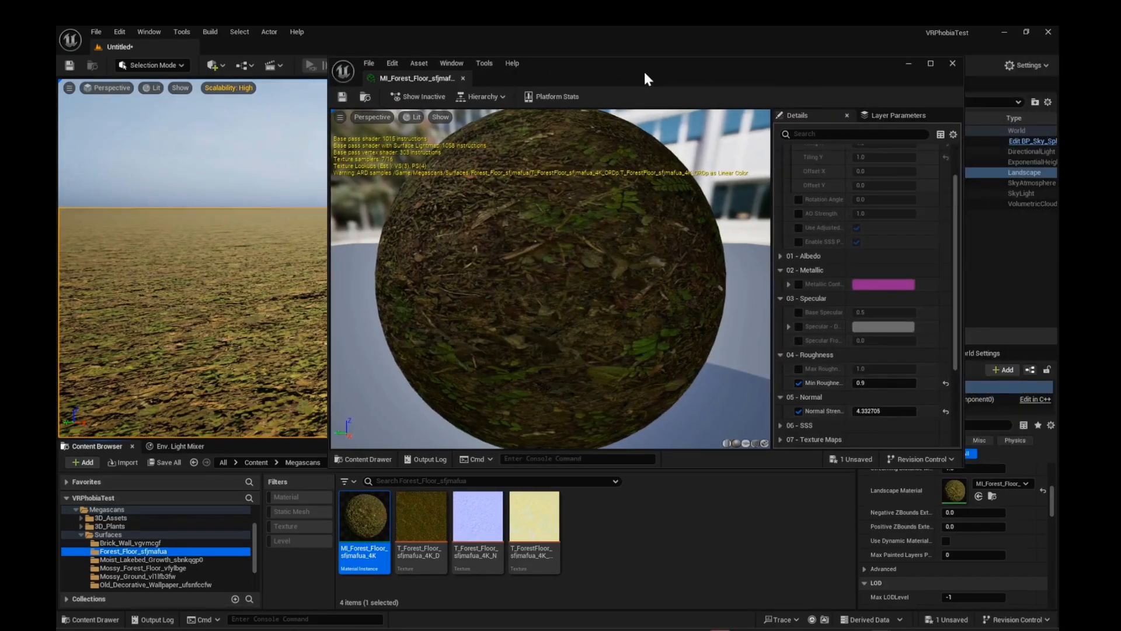
left_click(952, 63)
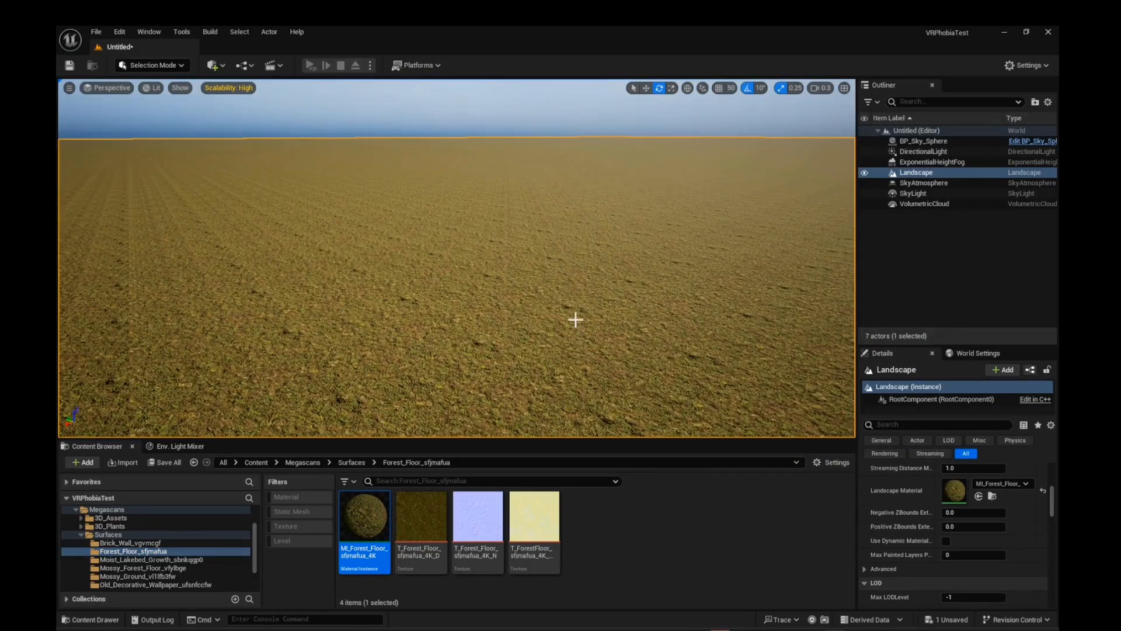
Switch to Landscape Mode and bring up the Sculpt tools for the forest floor landscape.
right_click_drag(576, 319, 629, 301)
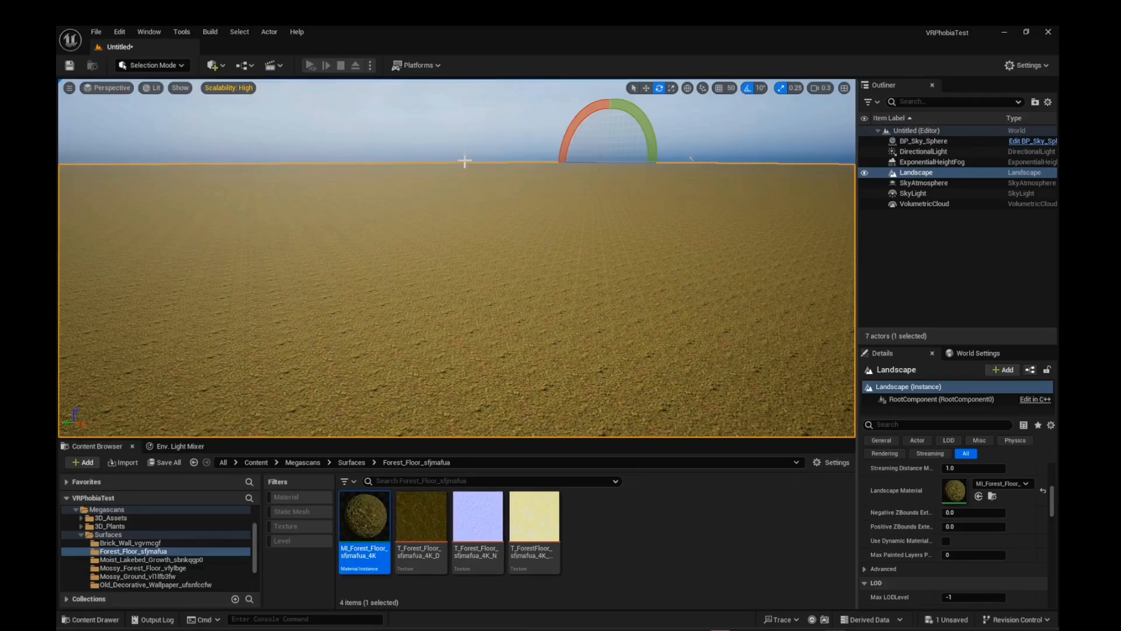
mouse_move(407, 240)
right_mouse_down()
mouse_move(315, 263)
mouse_move(315, 298)
mouse_move(315, 269)
mouse_move(268, 268)
right_mouse_up()
key("s")
scroll(316, 282, "up", 1)
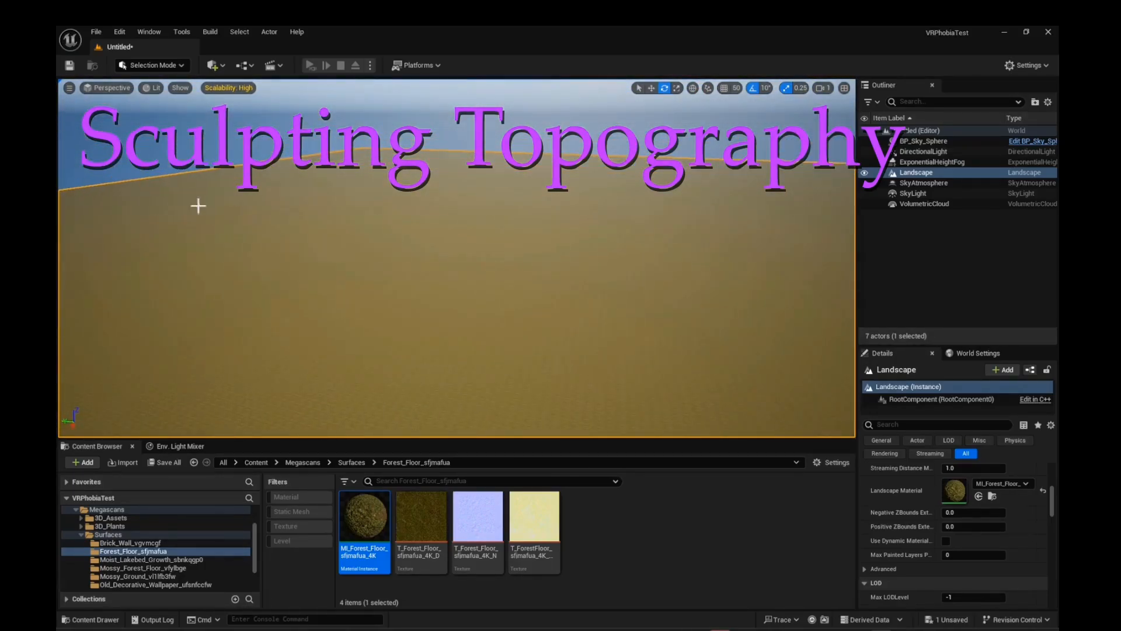
left_click(150, 65)
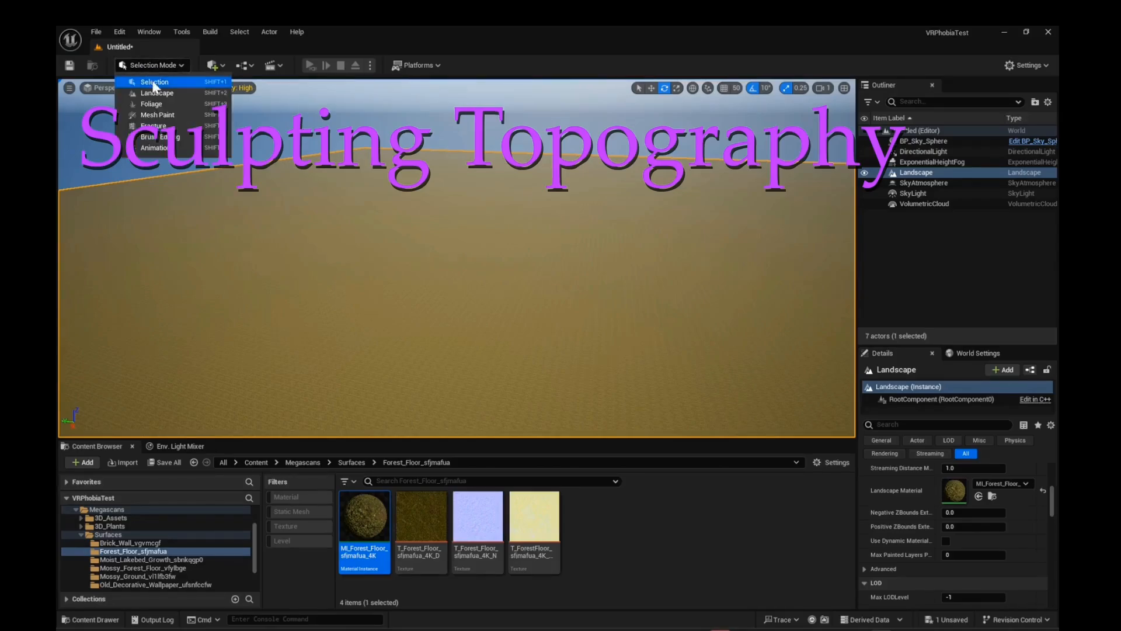
left_click(154, 93)
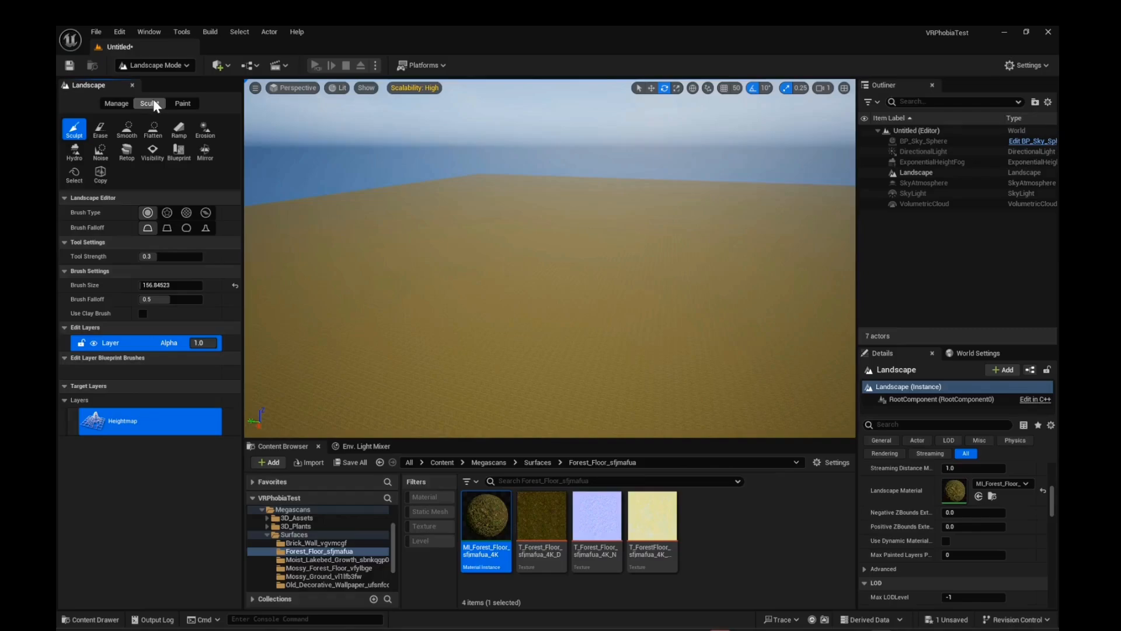
left_click(116, 104)
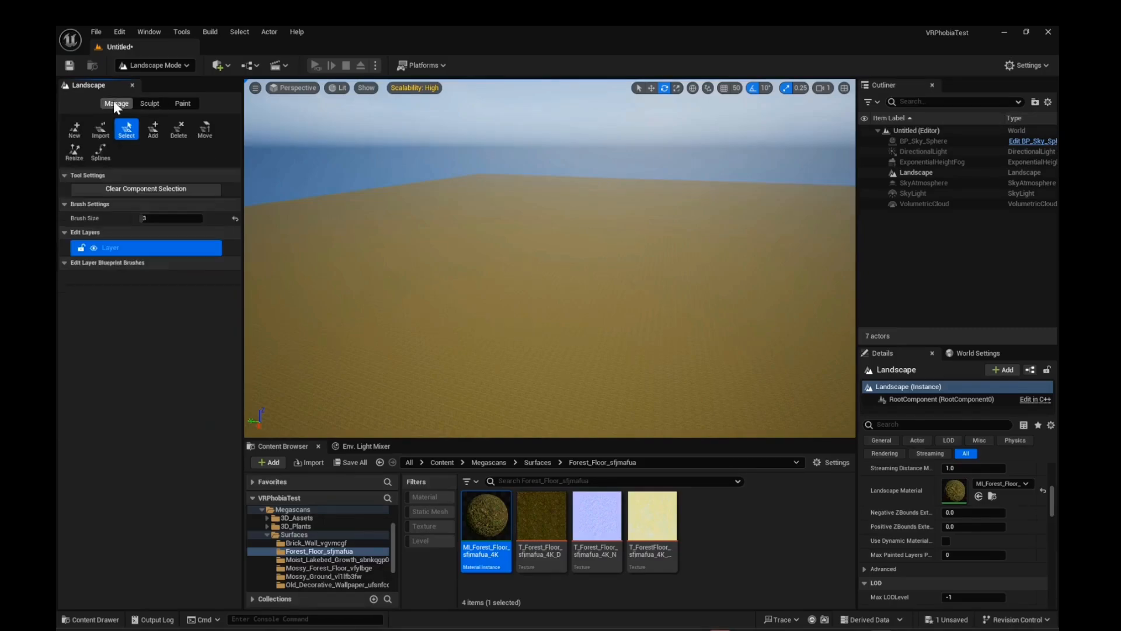
left_click(150, 104)
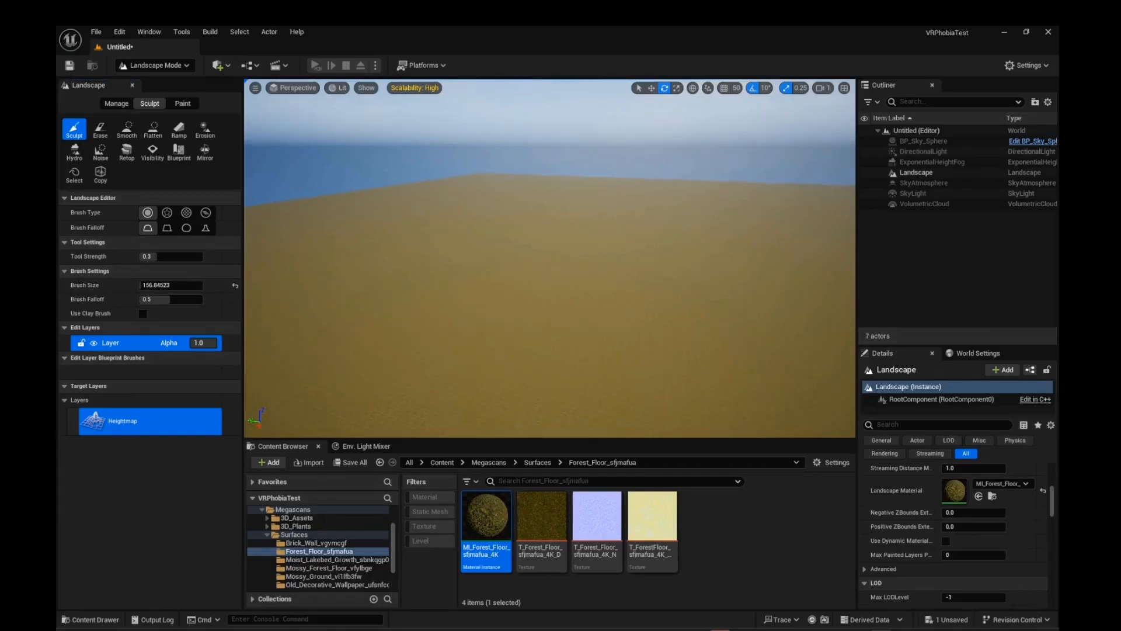
key("w")
right_click_drag(549, 257, 390, 328)
scroll(549, 258, "up", 4)
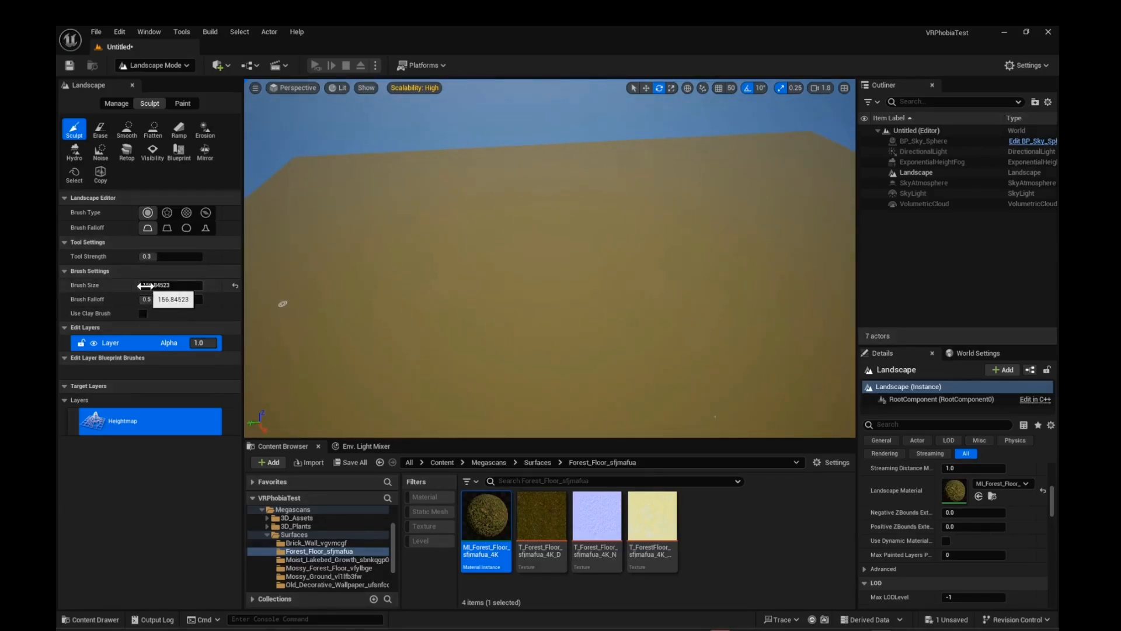
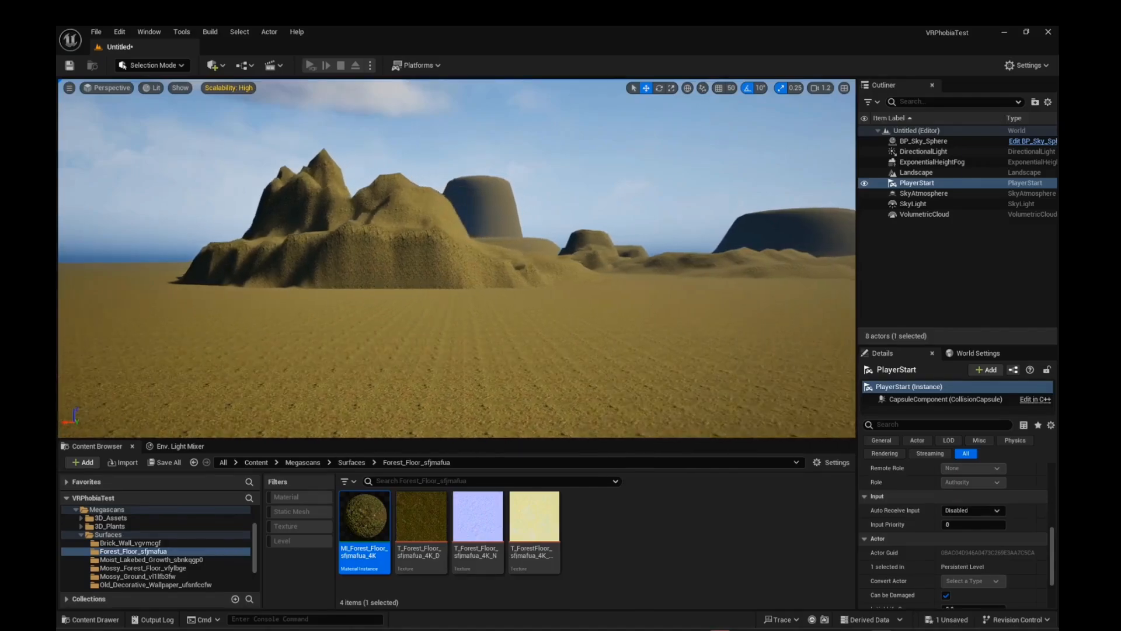
Examine the sculpted hills and the terrain around the player start from ground level and from above.
key("s")
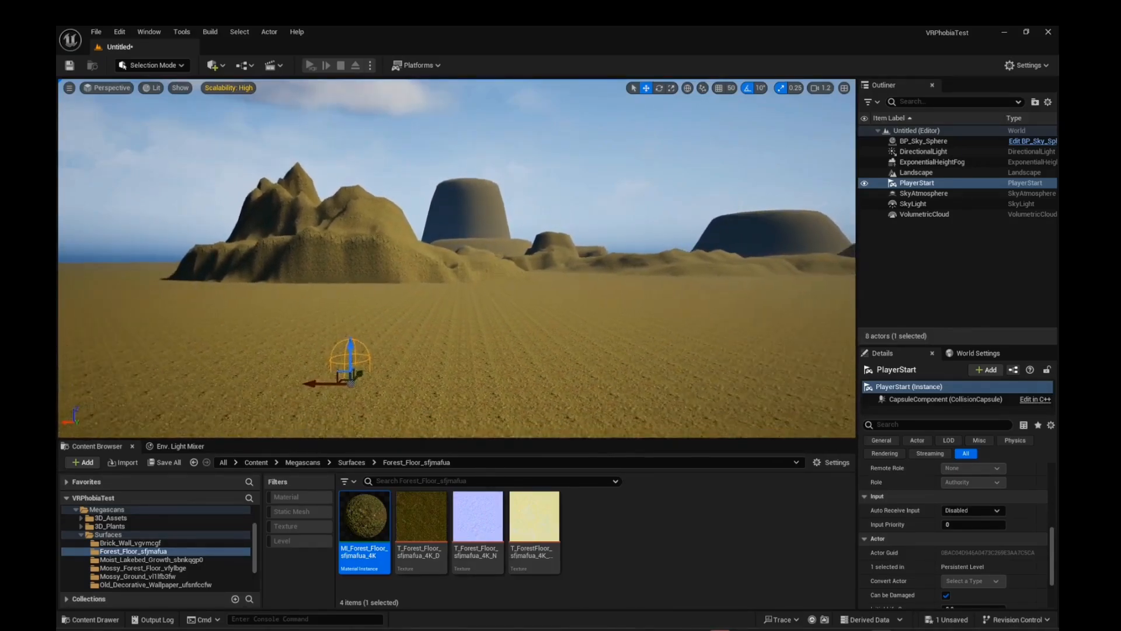
key("e")
right_click_drag(456, 258, 457, 321)
right_click_drag(608, 205, 596, 288)
key("s")
scroll(596, 288, "up", 3)
key("s")
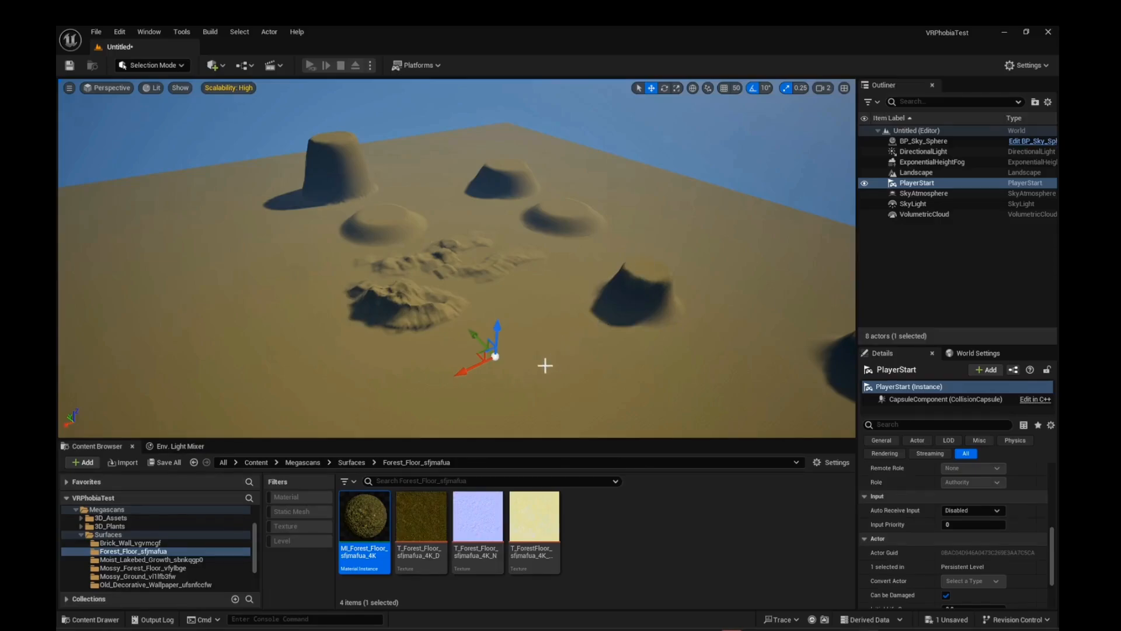
right_click_drag(545, 365, 519, 391)
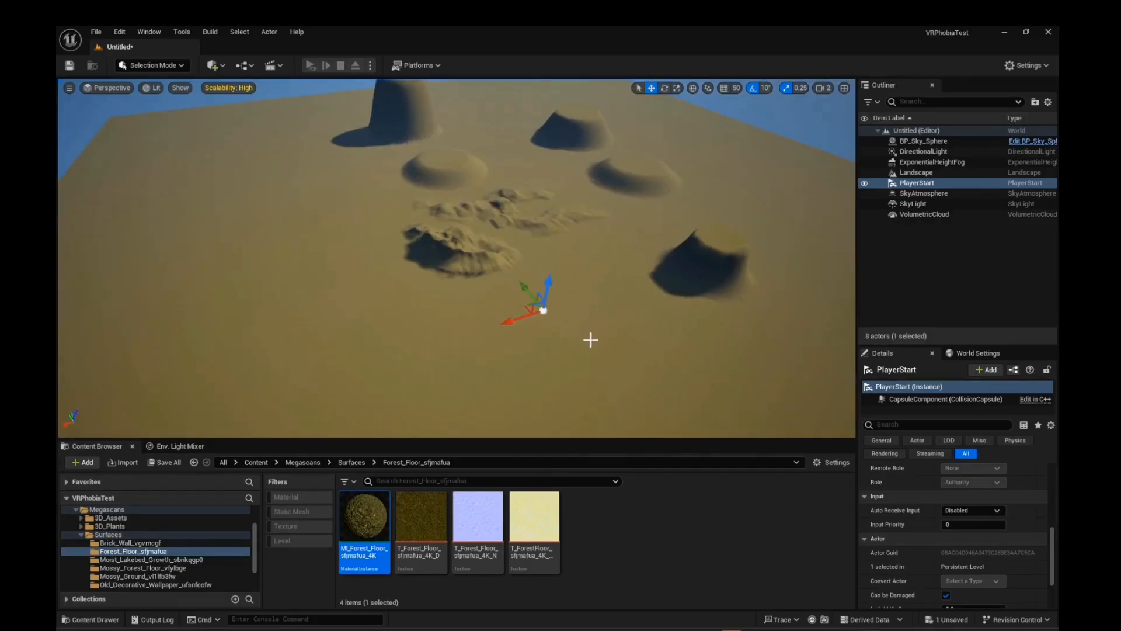
Add a Nav Mesh Bounds Volume to the level.
left_click(216, 65)
mouse_move(264, 179)
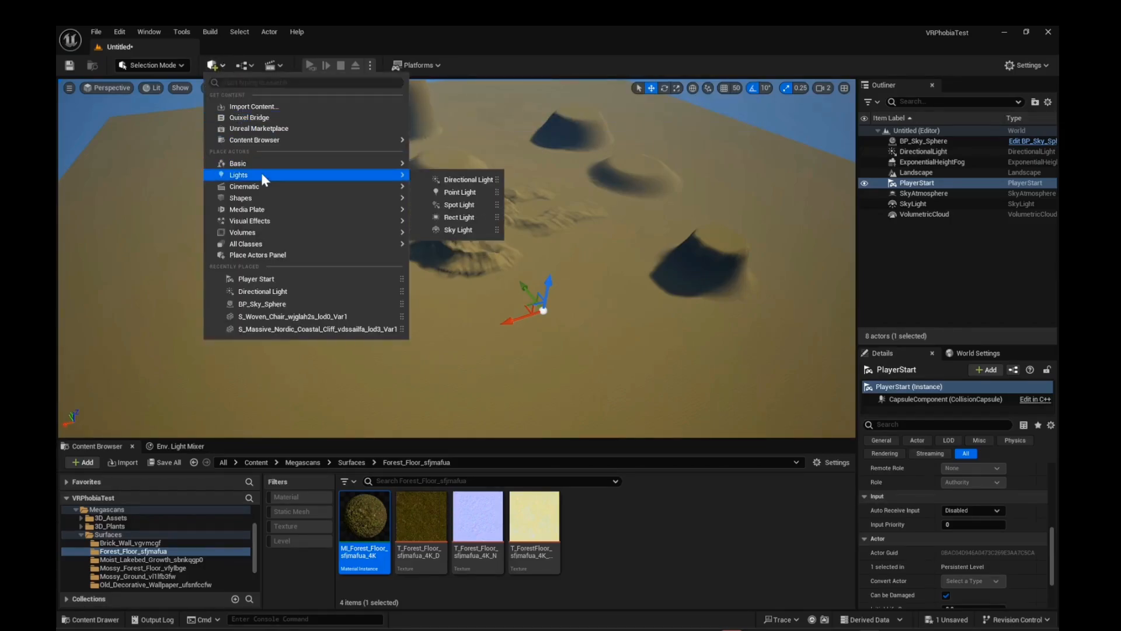
mouse_move(260, 233)
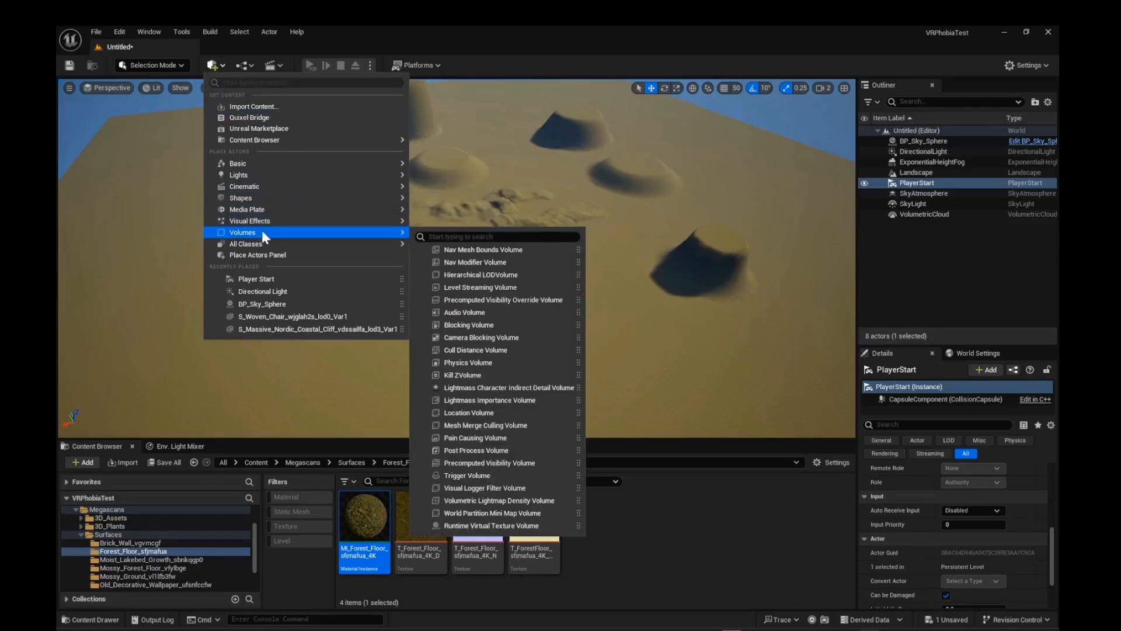
left_click(453, 250)
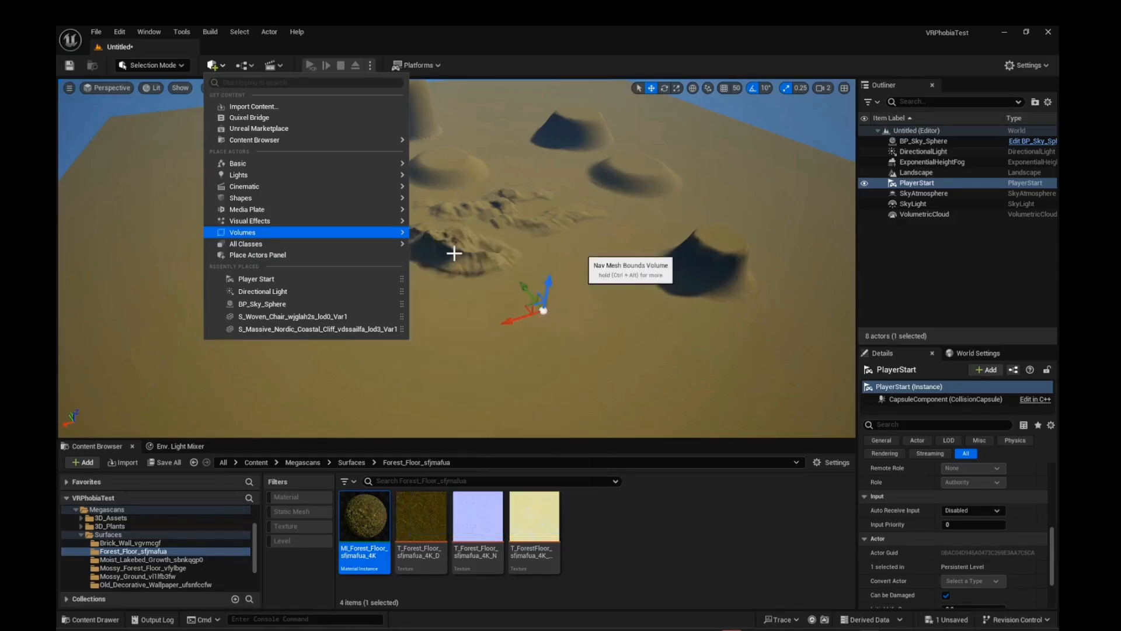
Delete the Nav Mesh Bounds Volume floating beyond the edge of the landscape.
right_click_drag(479, 305, 692, 265)
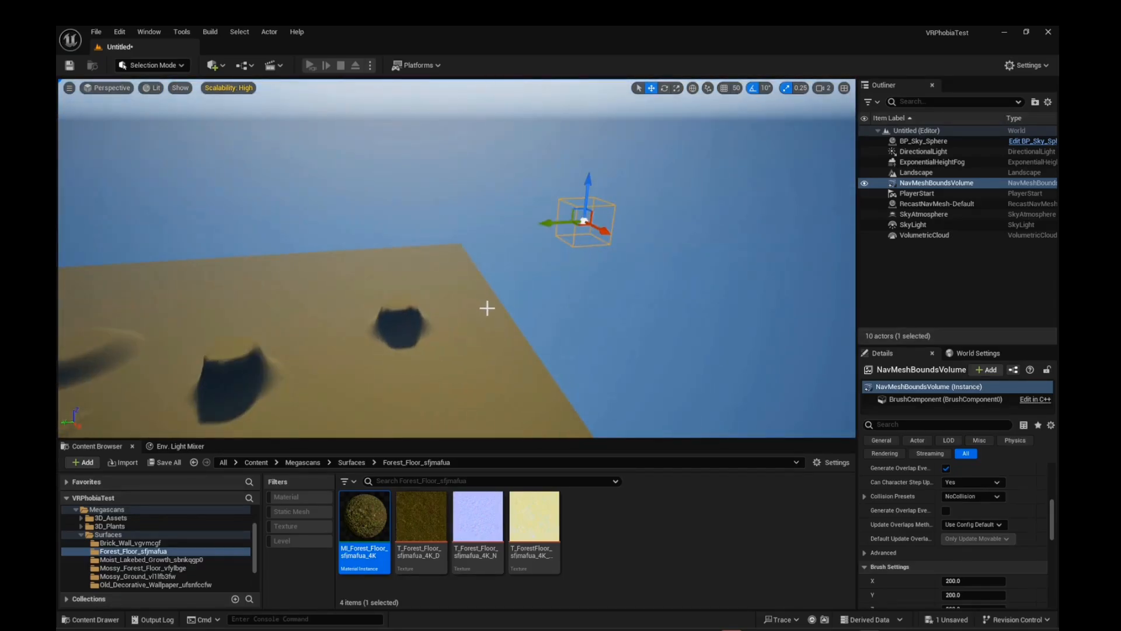
key("Delete")
right_click_drag(460, 325, 327, 365)
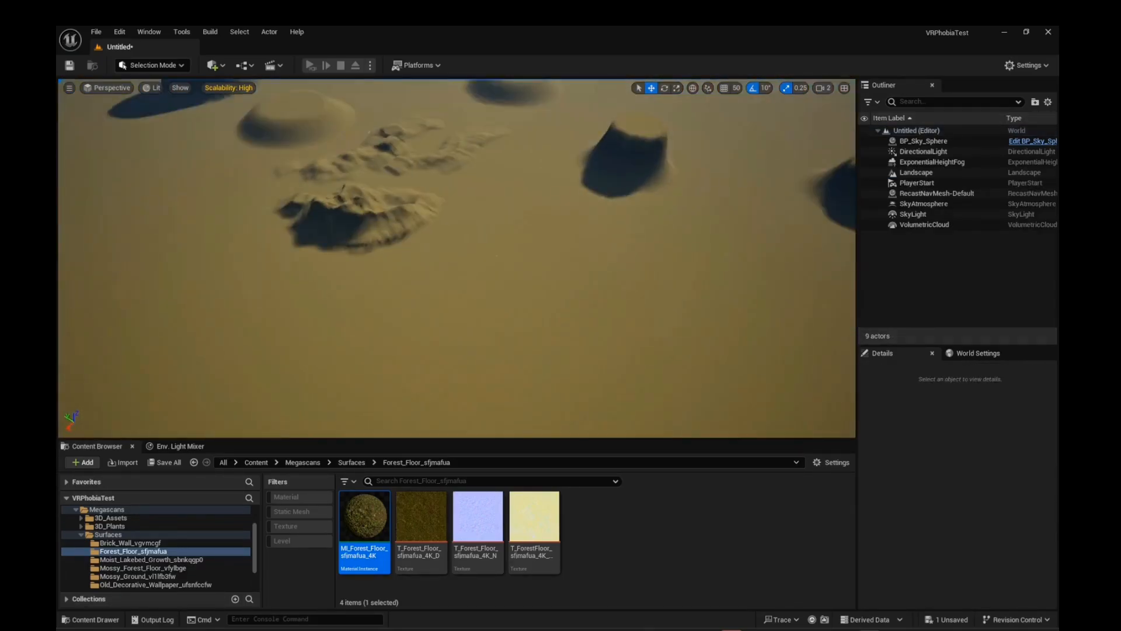
Focus on the player start and add a new Nav Mesh Bounds Volume near it.
double_click(922, 183)
right_click_drag(552, 276, 553, 262)
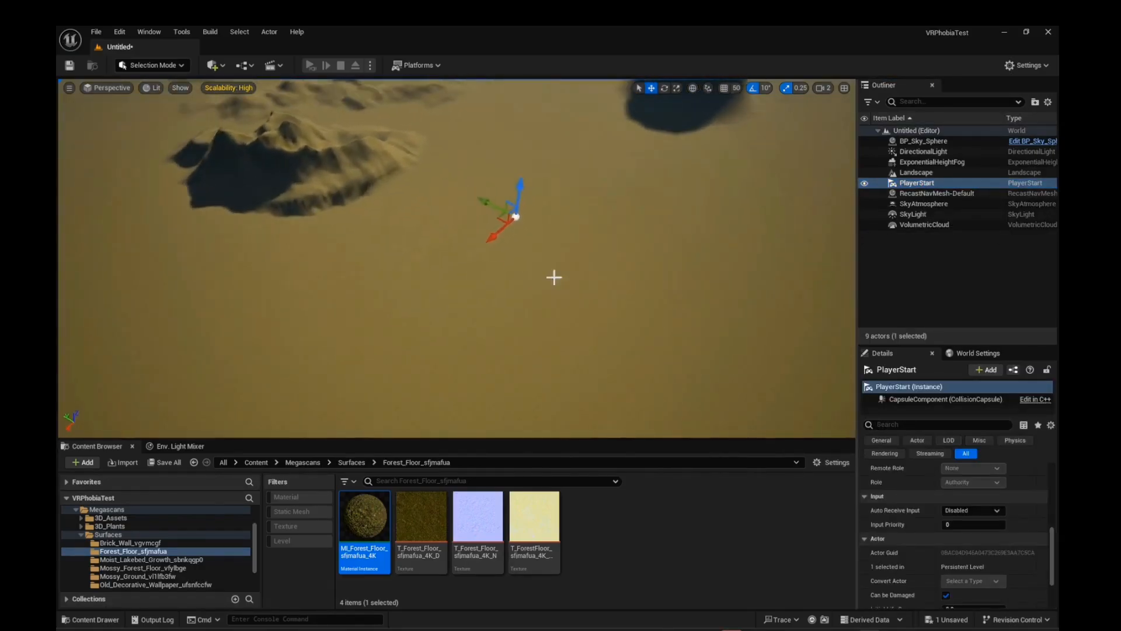
double_click(938, 182)
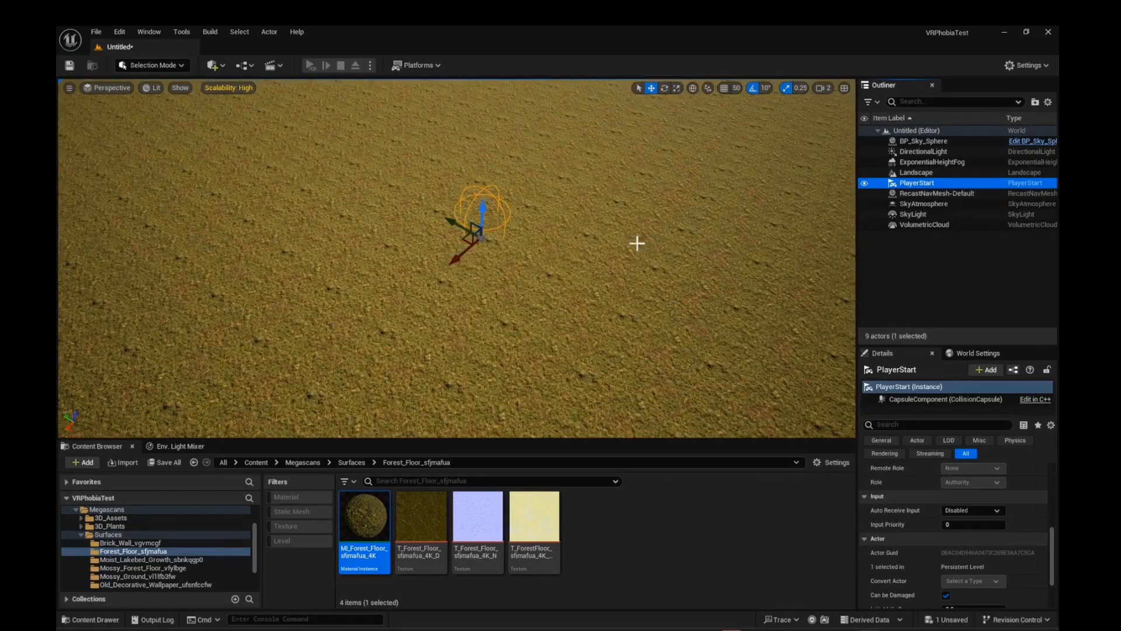
scroll(637, 242, "down", 1)
right_click_drag(637, 242, 558, 221)
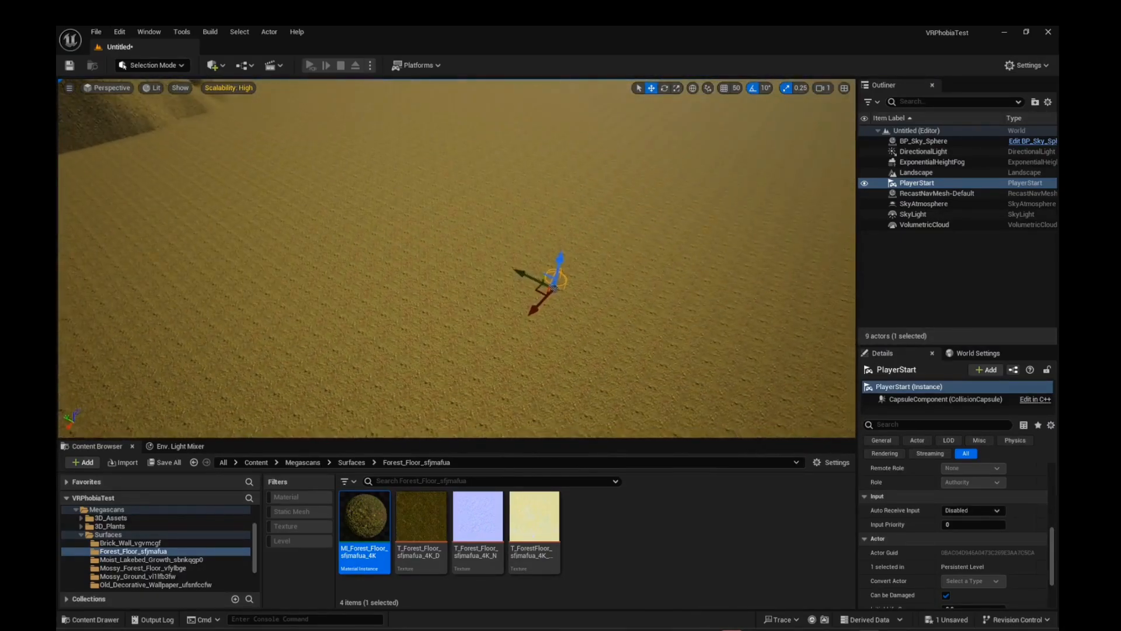
left_click(214, 65)
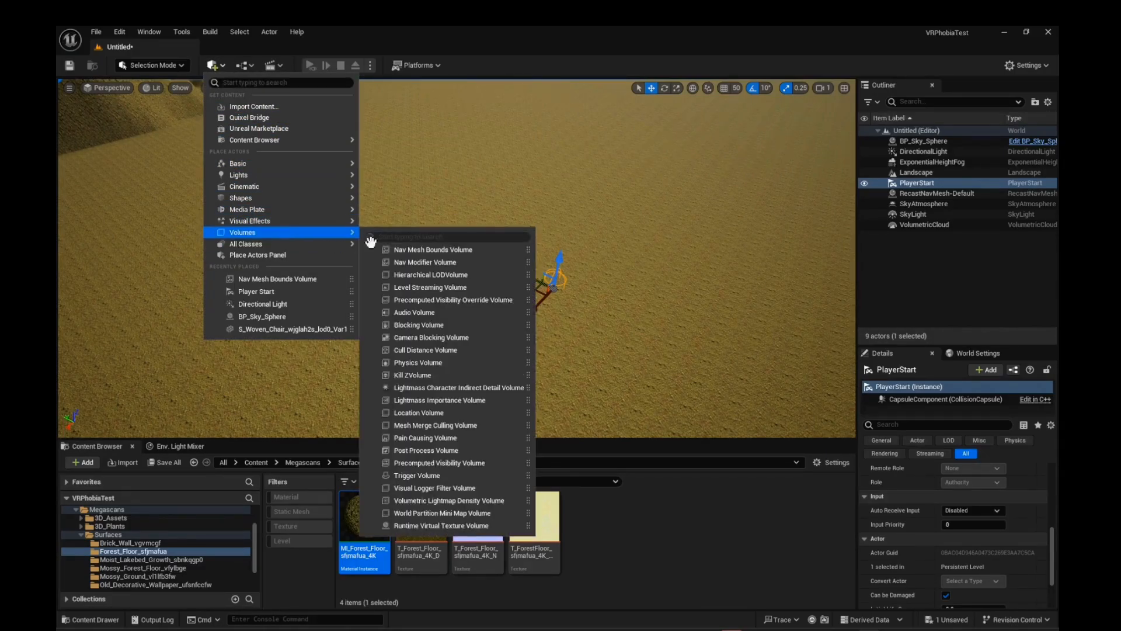
left_click(419, 249)
Scale the Nav Mesh Bounds Volume along its X and Y axes into a wide, flat box over the terrain.
right_click_drag(421, 256, 534, 218)
key("a")
key("d")
key("e")
key("q")
key("s")
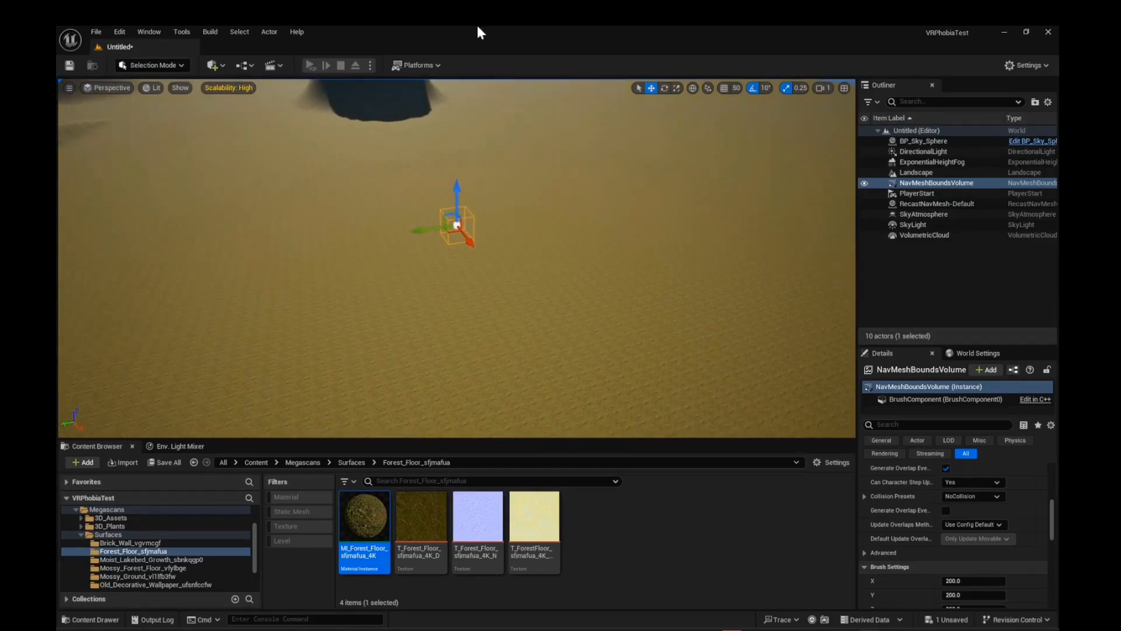
key("r")
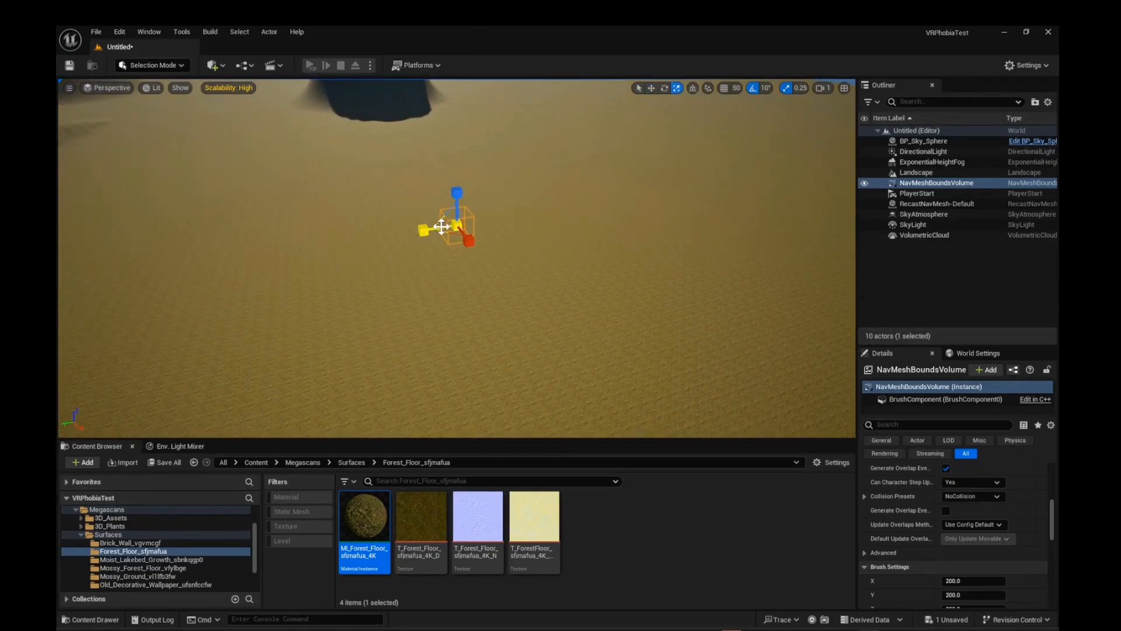
left_click_drag(428, 230, 876, 207)
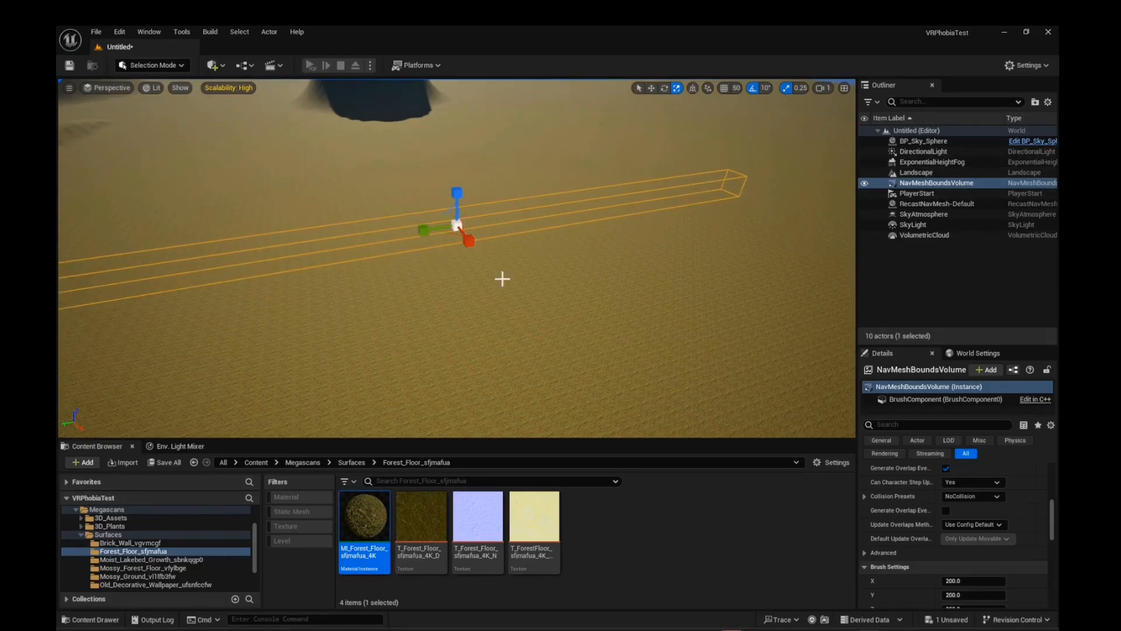
left_click_drag(470, 241, 525, 280)
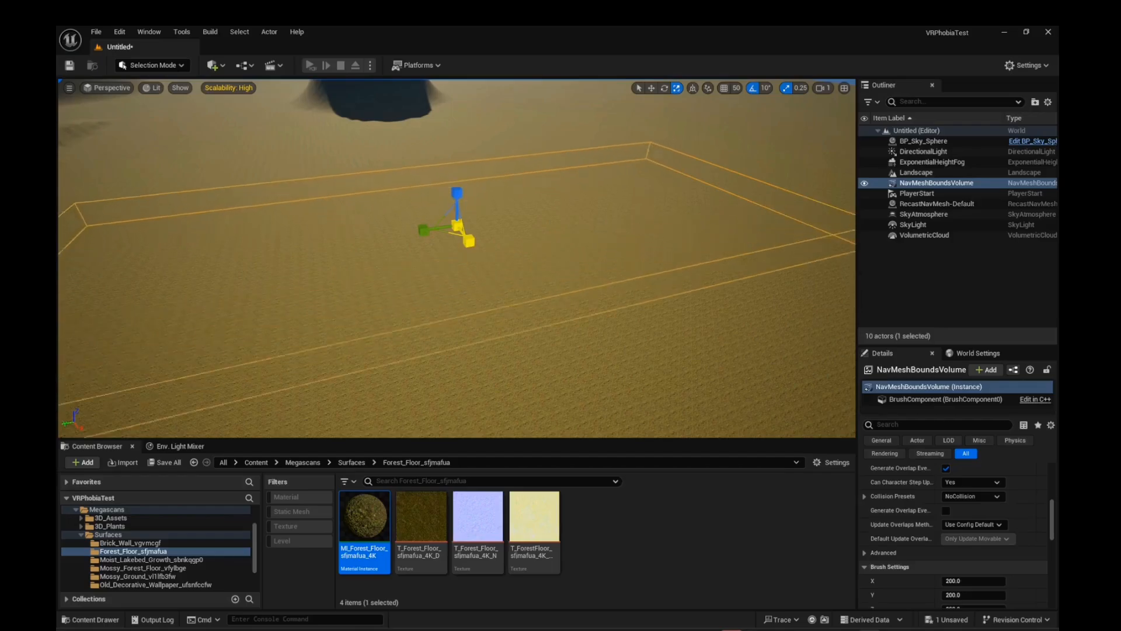
left_click_drag(443, 216, 414, 188)
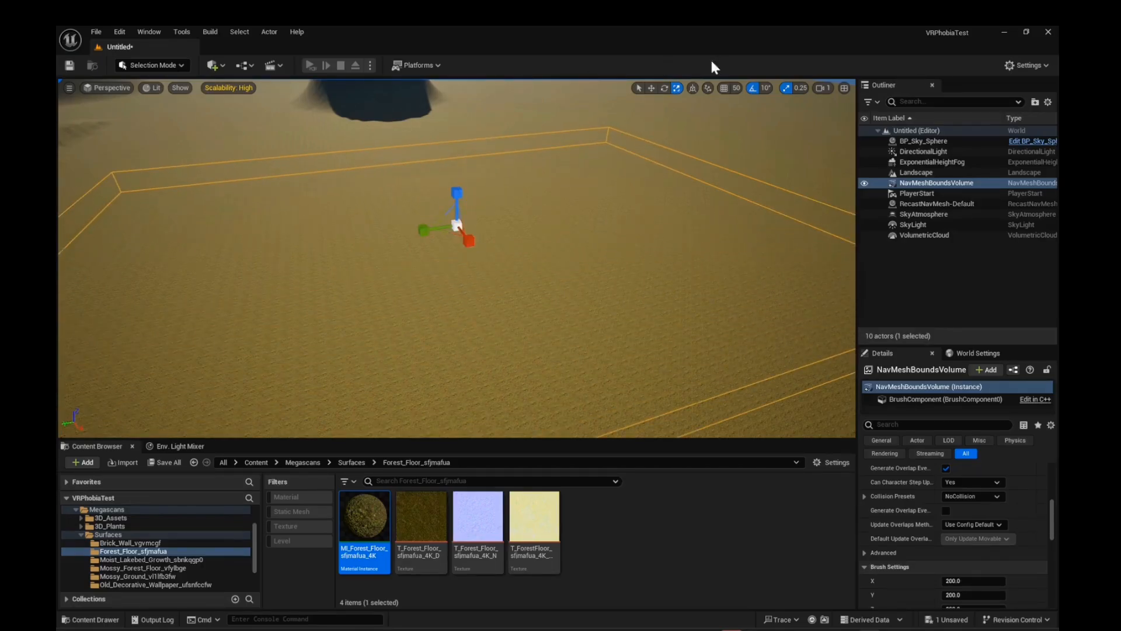
Sink the Nav Mesh Bounds Volume partly into the ground and increase its height so it straddles the terrain surface.
left_click(651, 88)
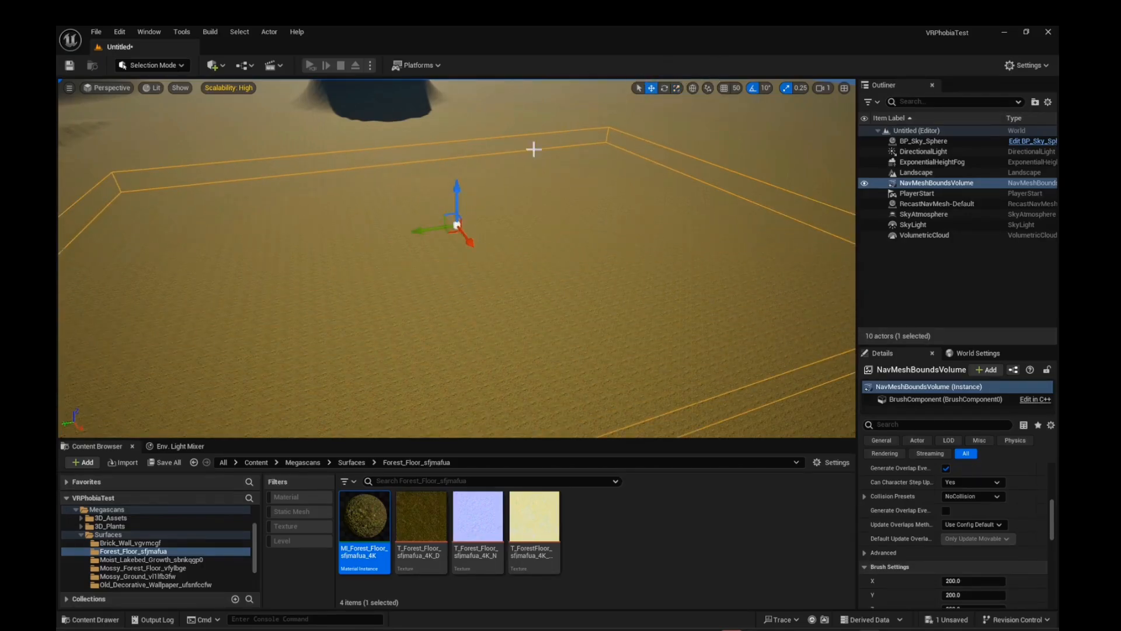
right_click_drag(429, 244, 438, 210)
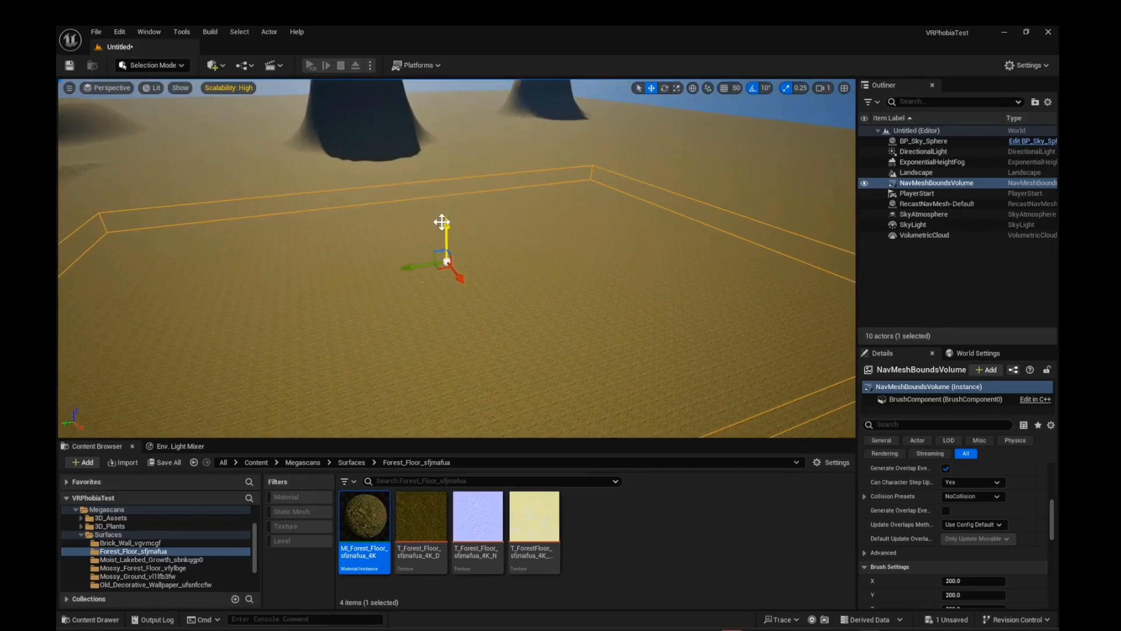
left_click_drag(441, 221, 443, 271)
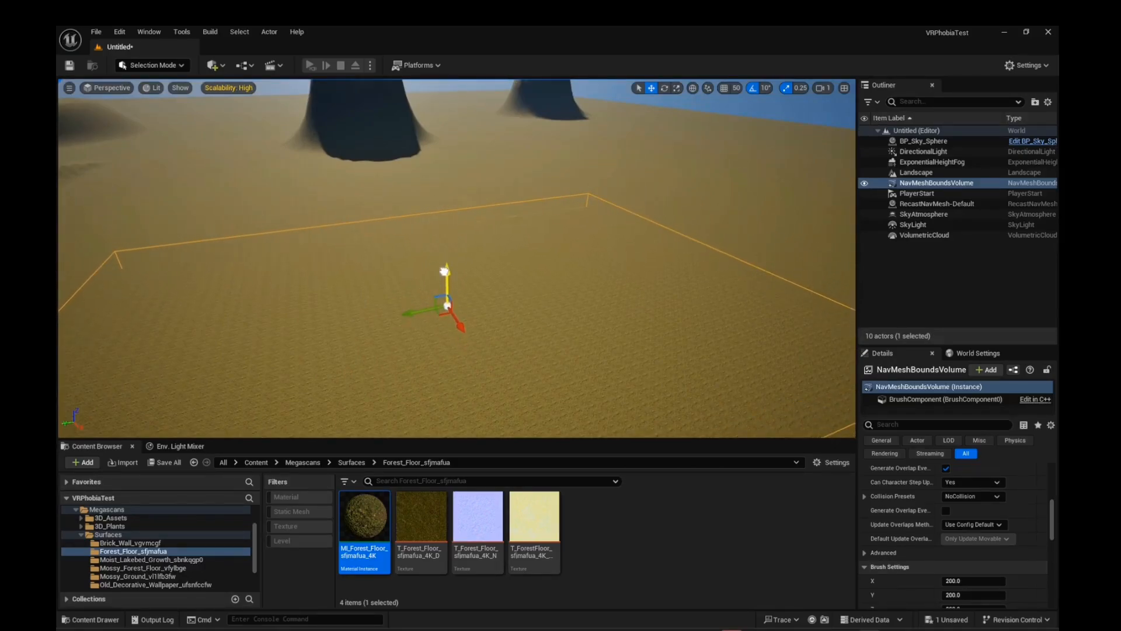
left_click(678, 88)
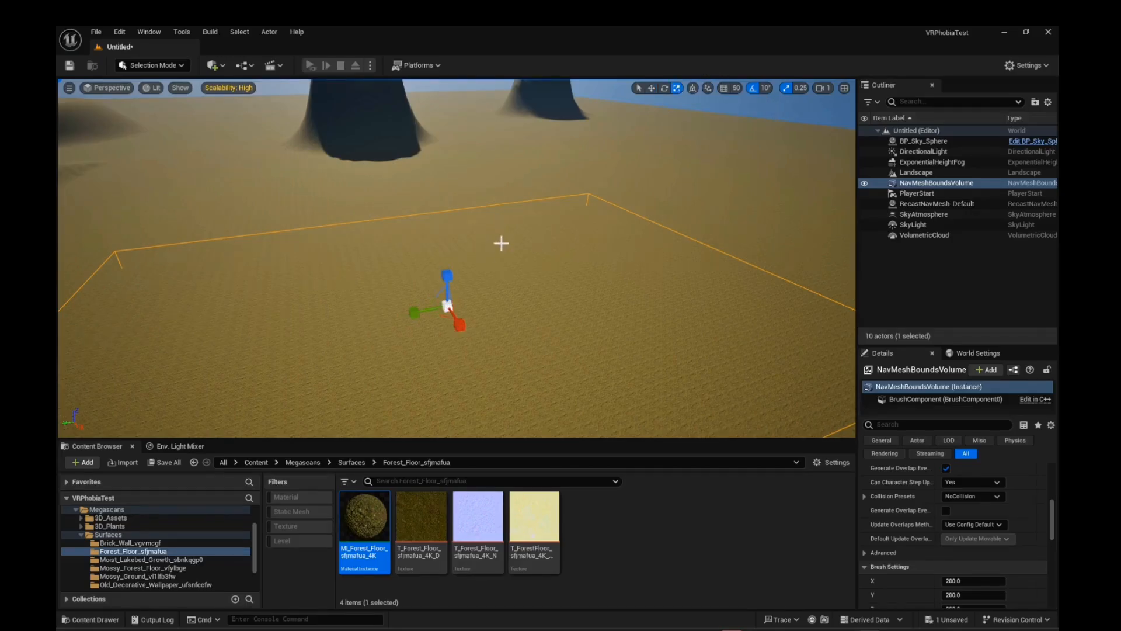
left_click_drag(453, 271, 450, 268)
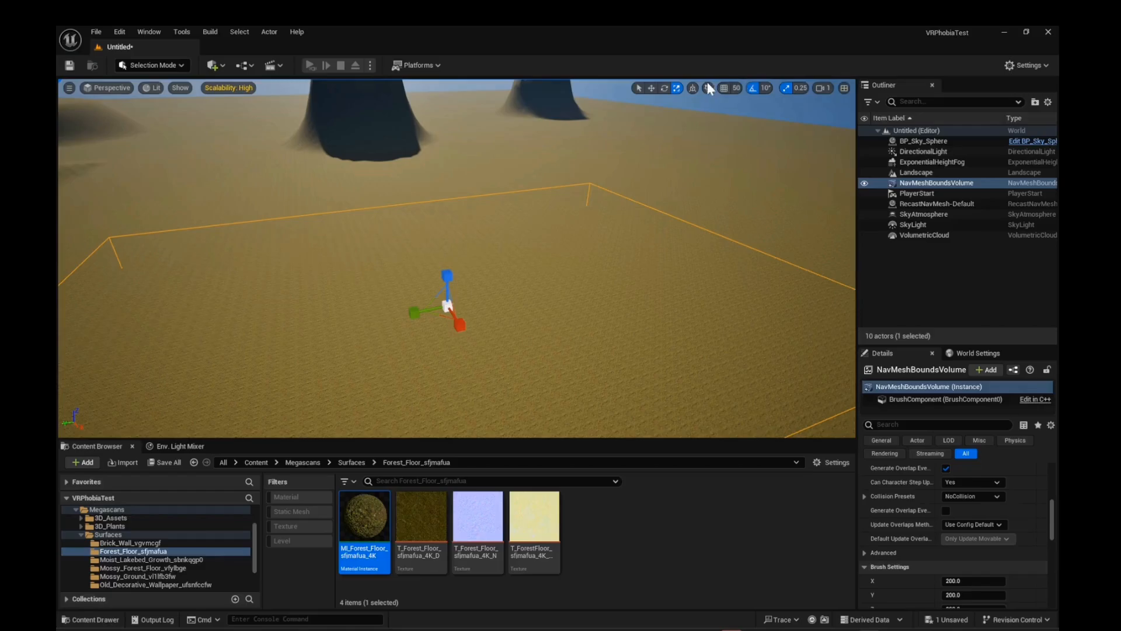
key("w")
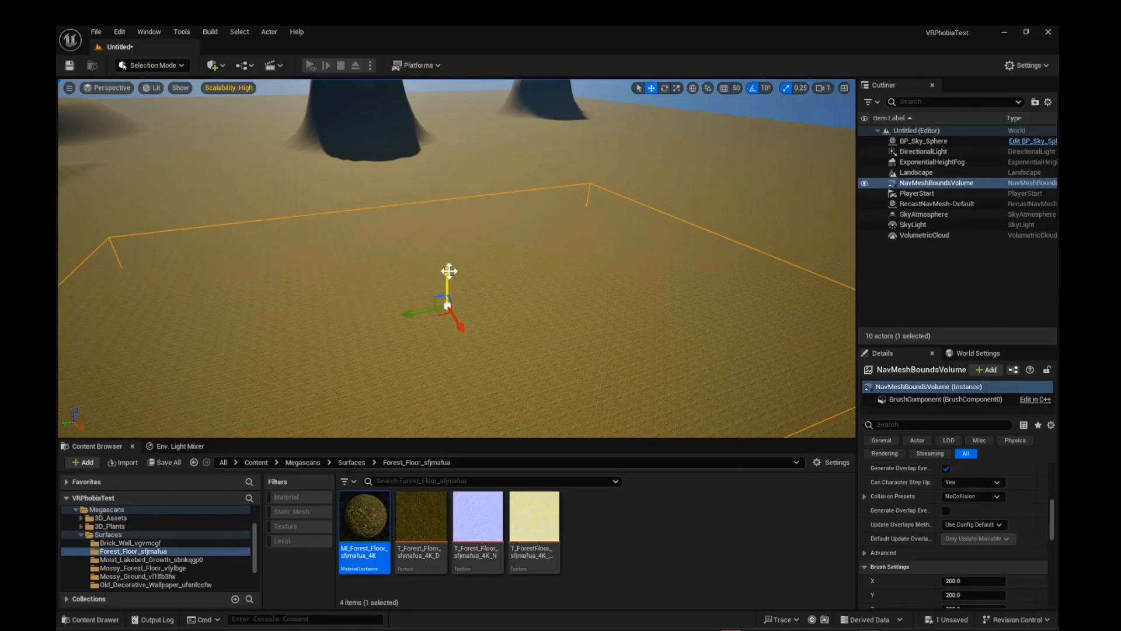
left_click_drag(448, 271, 447, 262)
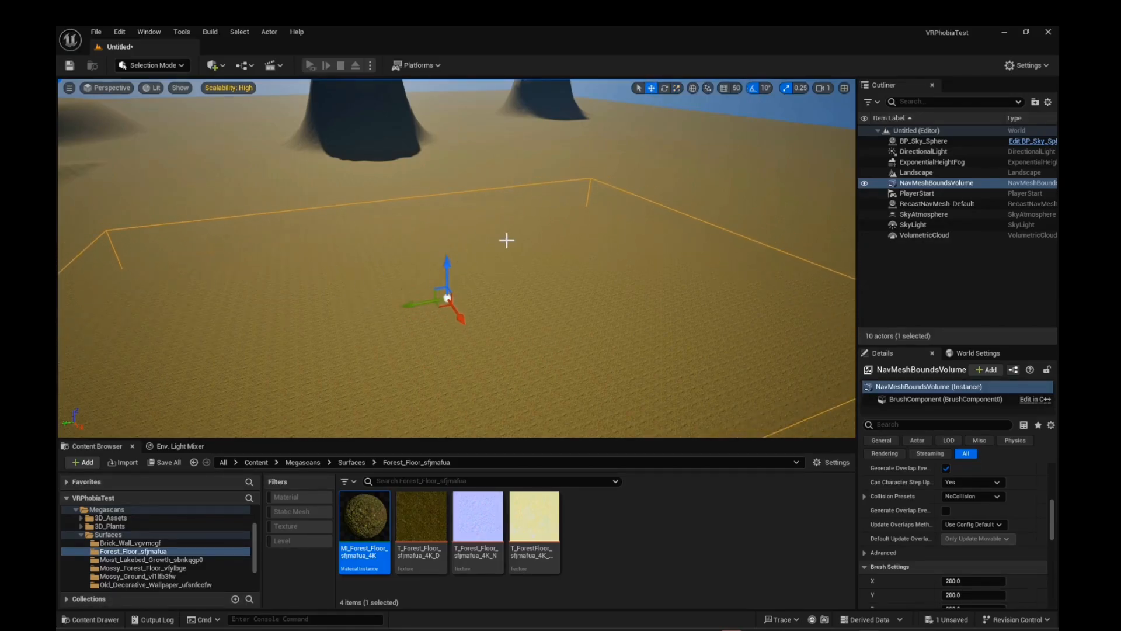
Lengthen the Nav Mesh Bounds Volume along its X axis and shift it to centre it on the player start.
left_click(918, 195)
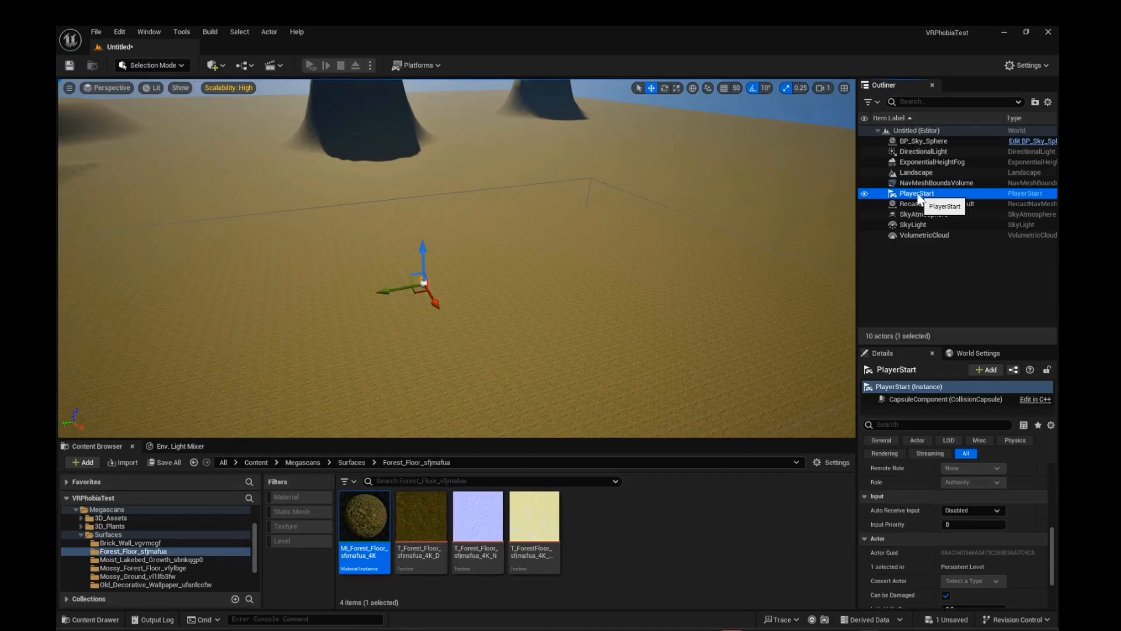
right_click_drag(739, 249, 613, 301)
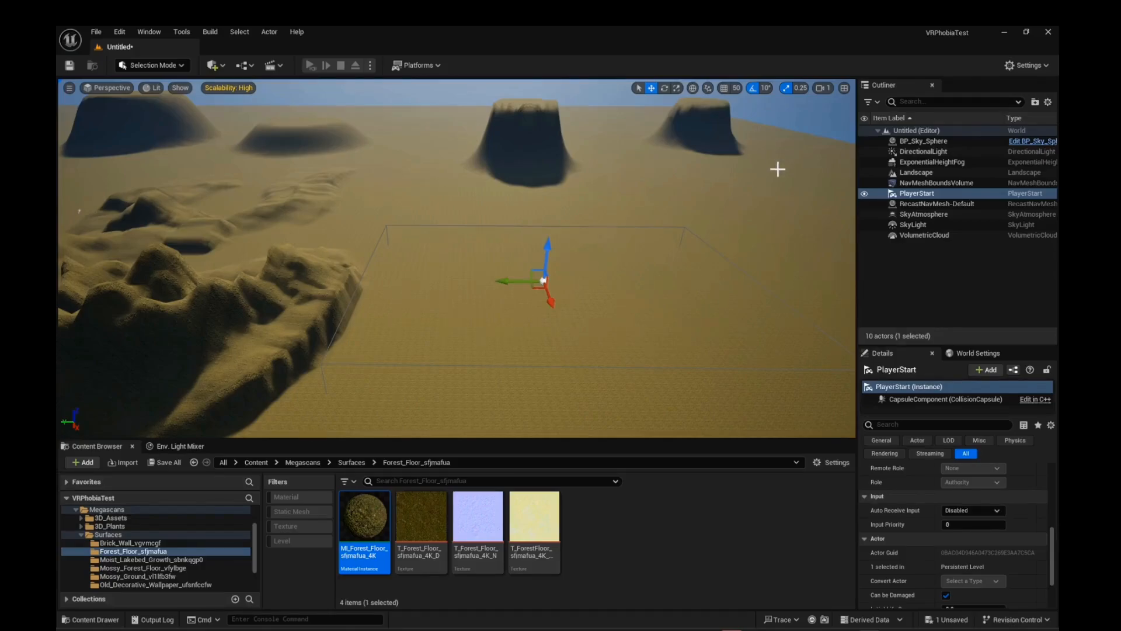
left_click(676, 88)
right_click_drag(549, 291, 550, 288)
left_click(919, 184)
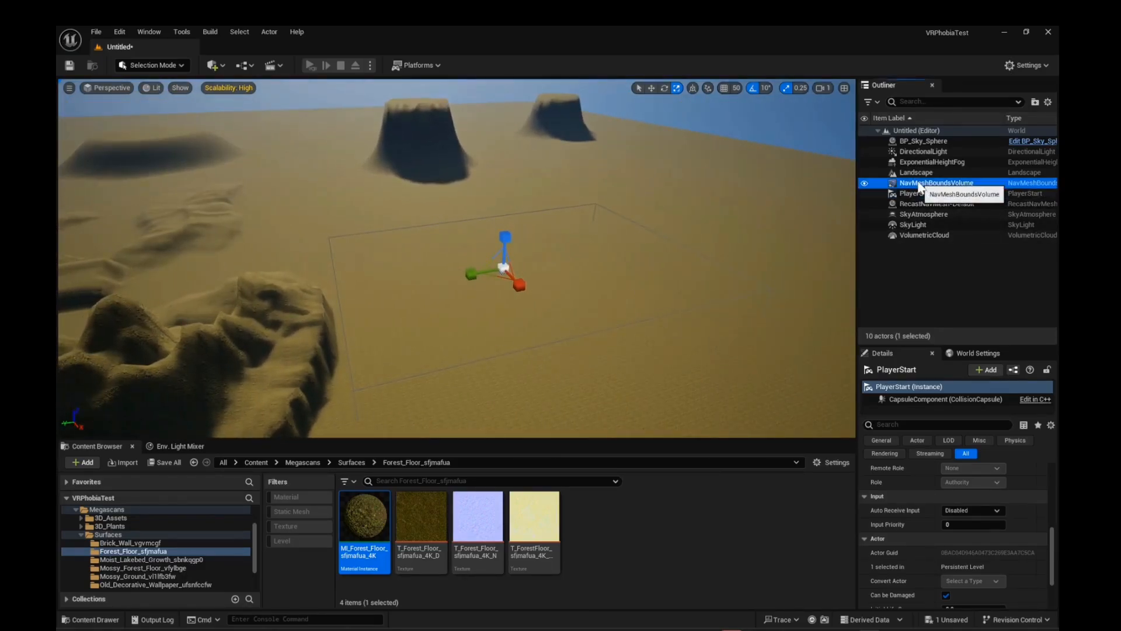
left_click_drag(535, 292, 624, 69)
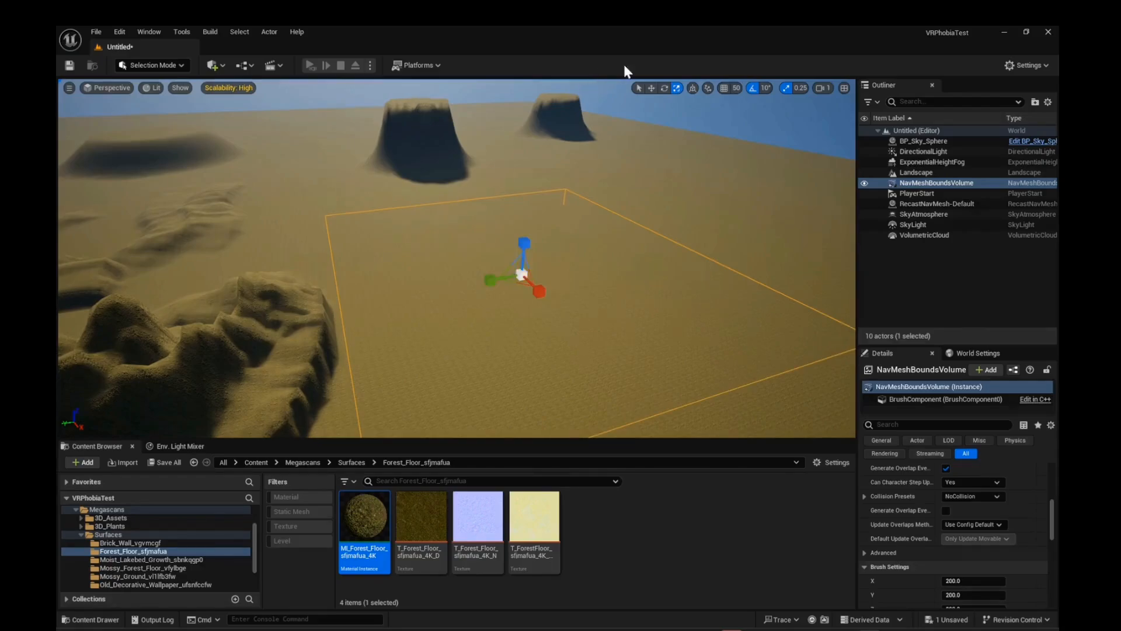
left_click(651, 87)
left_click_drag(544, 301, 527, 271)
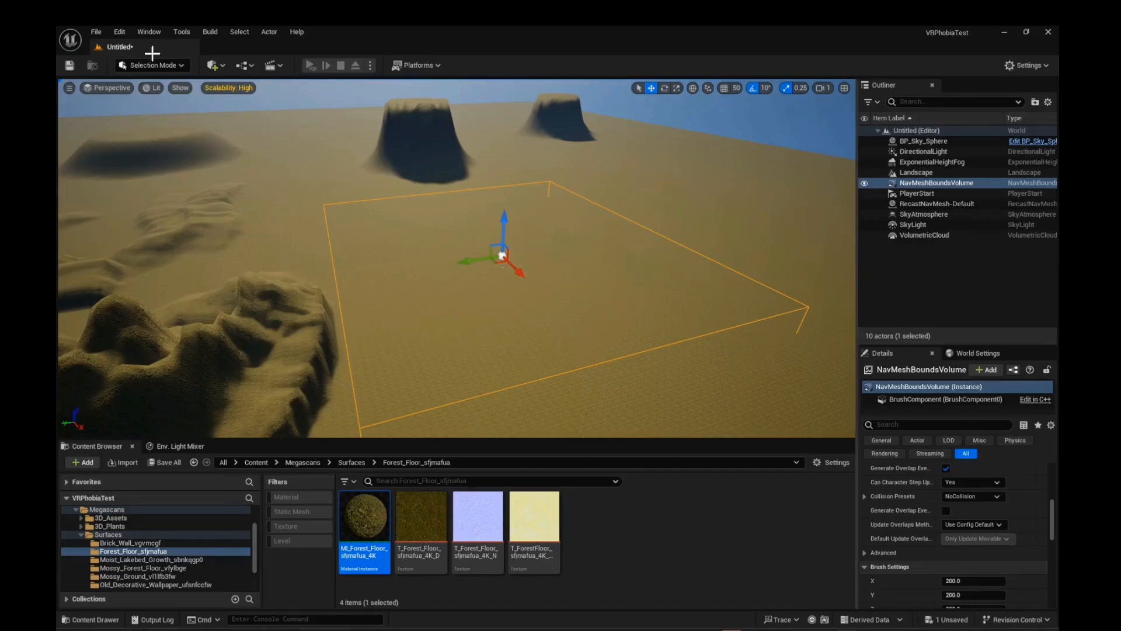
Save all changes, storing the level as LandscapeLevel in the VRTemplate Maps folder.
left_click(96, 31)
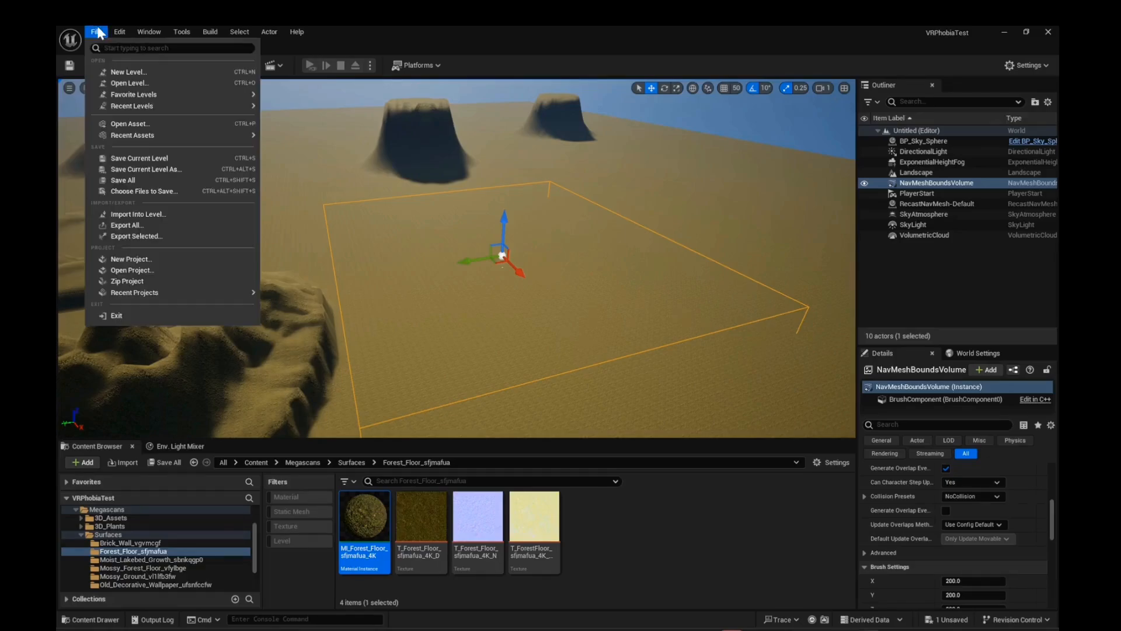
left_click(129, 182)
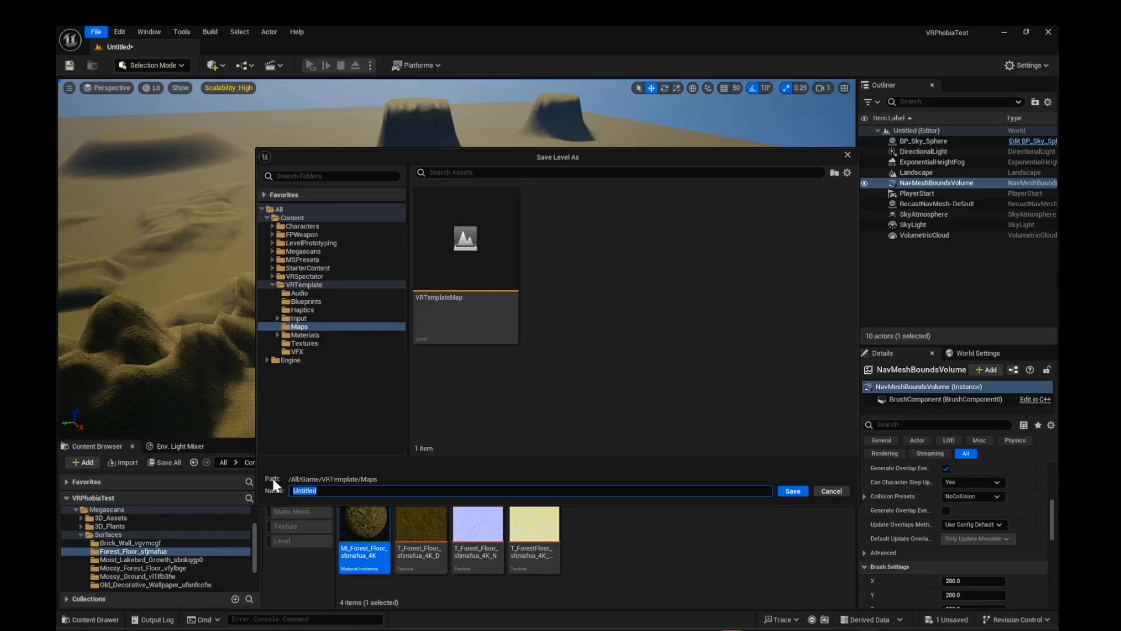
type("LandscapeLevel")
left_click(792, 491)
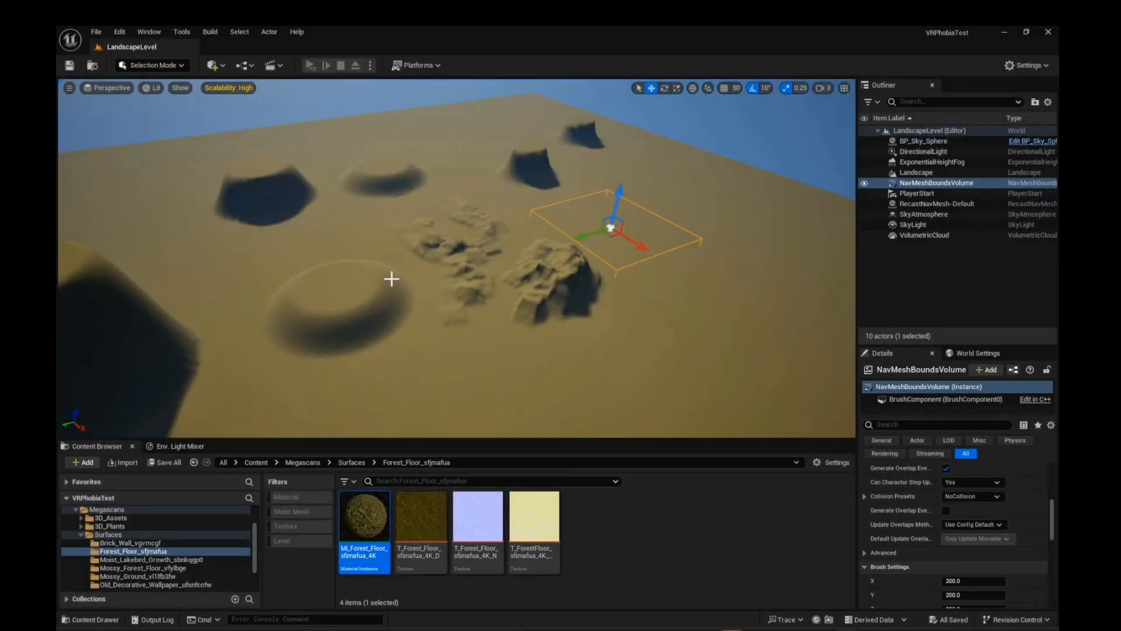
Switch to Landscape Mode and sculpt two new hills on the flat ground around the nav mesh volume.
right_click_drag(392, 278, 433, 271)
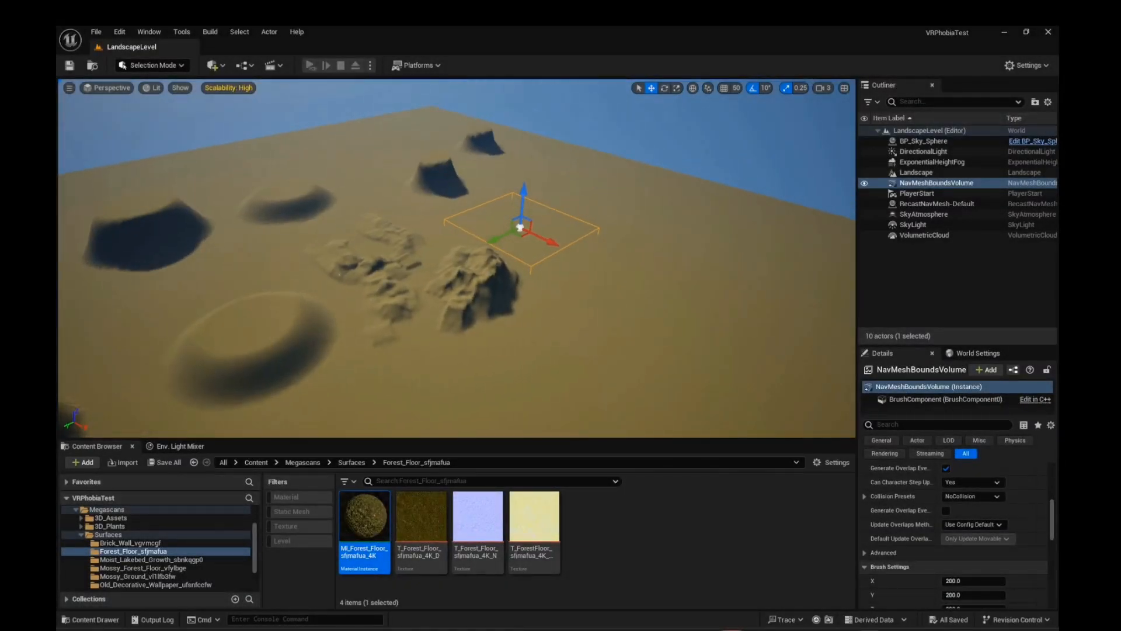
left_click(152, 60)
left_click(149, 89)
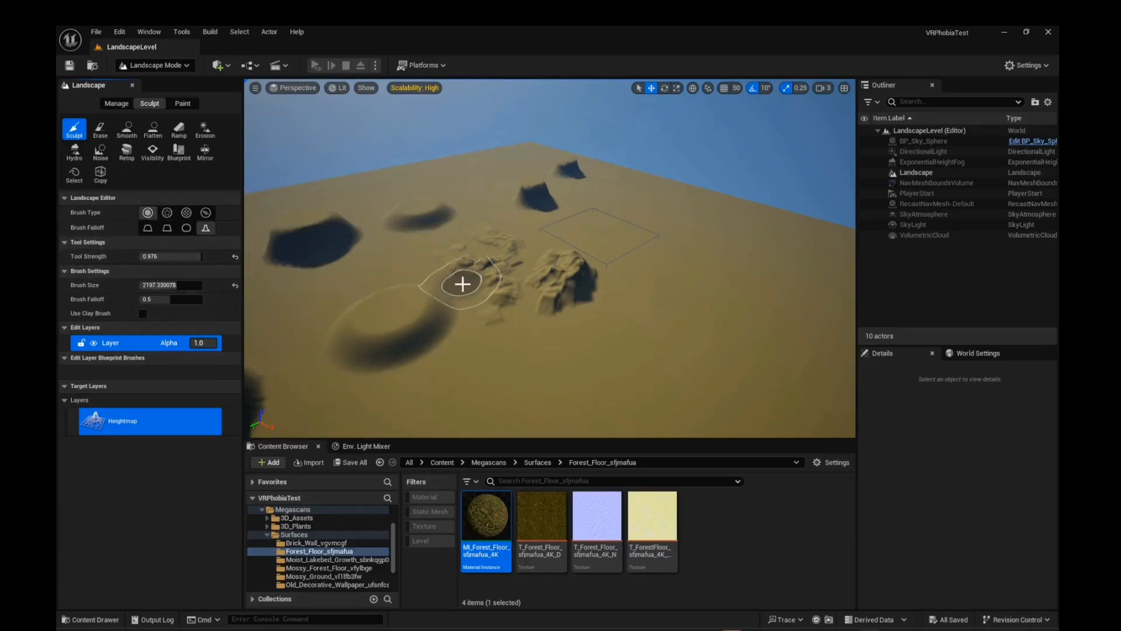
right_click_drag(462, 284, 683, 287)
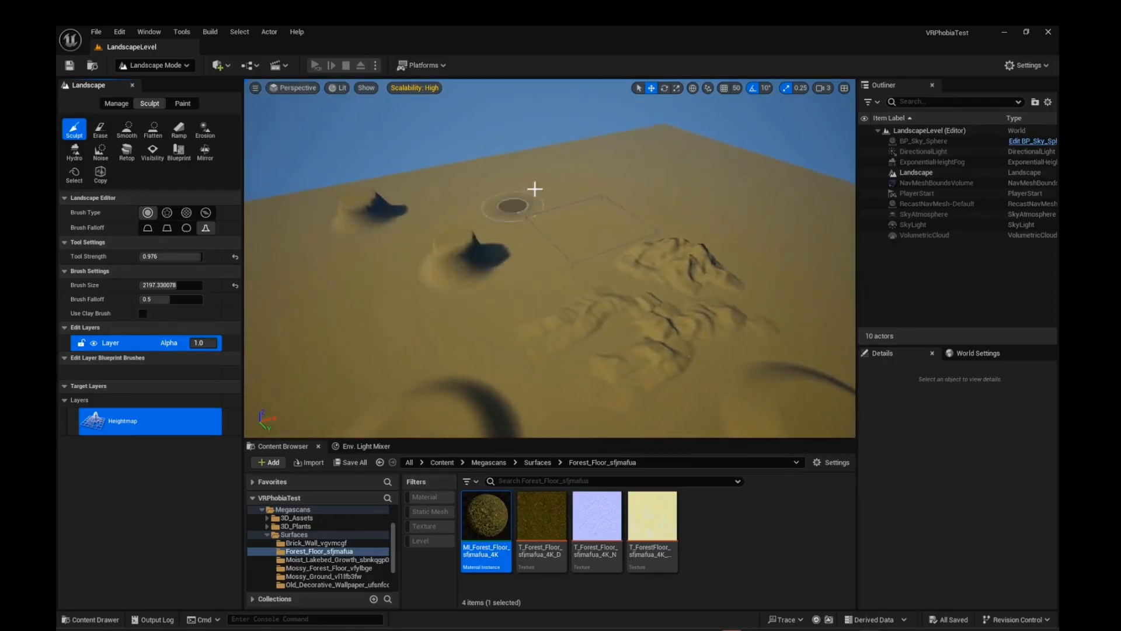
left_click_drag(593, 195, 591, 190)
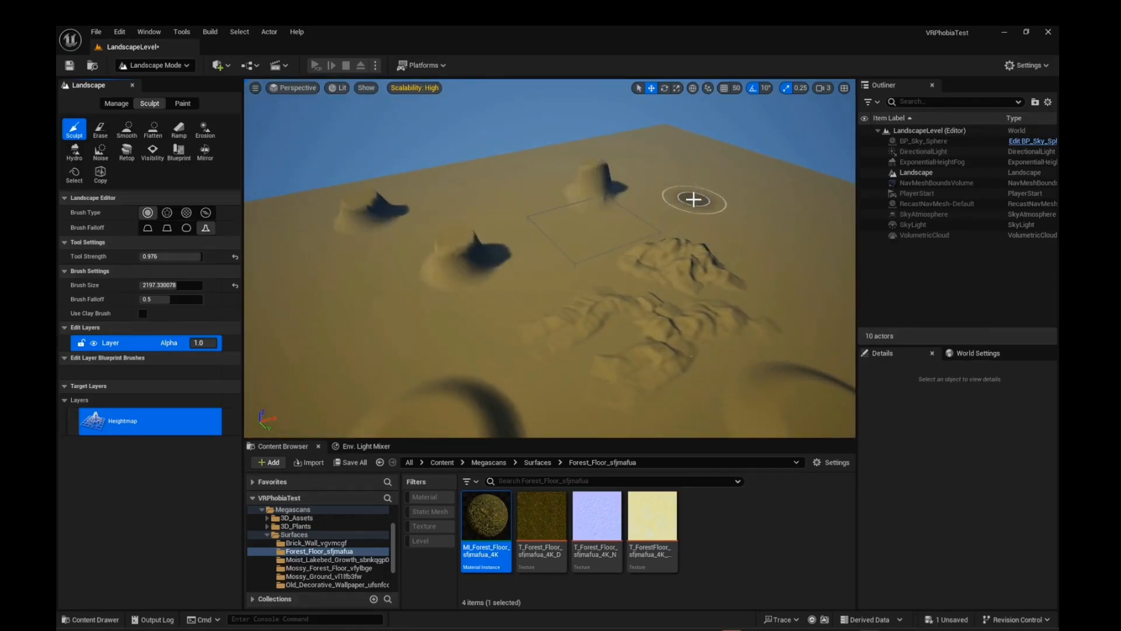
right_click_drag(603, 230, 707, 204)
mouse_move(586, 229)
left_mouse_down()
mouse_move(618, 230)
mouse_move(670, 263)
mouse_move(642, 235)
left_mouse_up()
right_click_drag(642, 235, 659, 235)
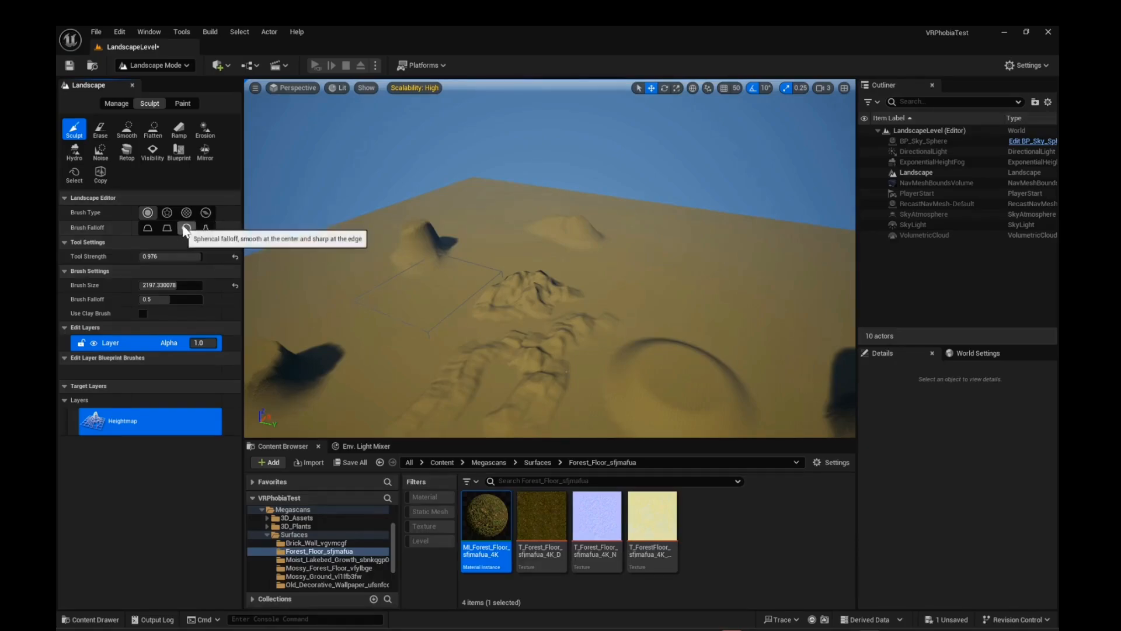
Set the brush falloff to spherical and sculpt two rounded ridges on the open ground near the landscape's far edge.
right_click_drag(510, 268, 549, 268)
right_click_drag(561, 209, 568, 209)
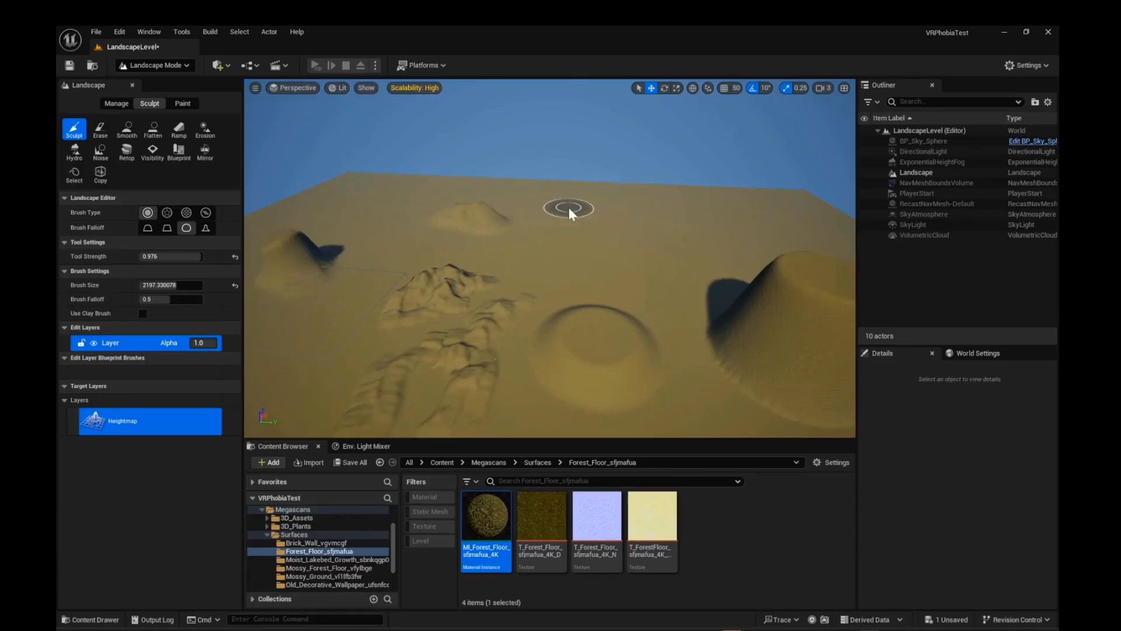
left_click_drag(569, 209, 677, 233)
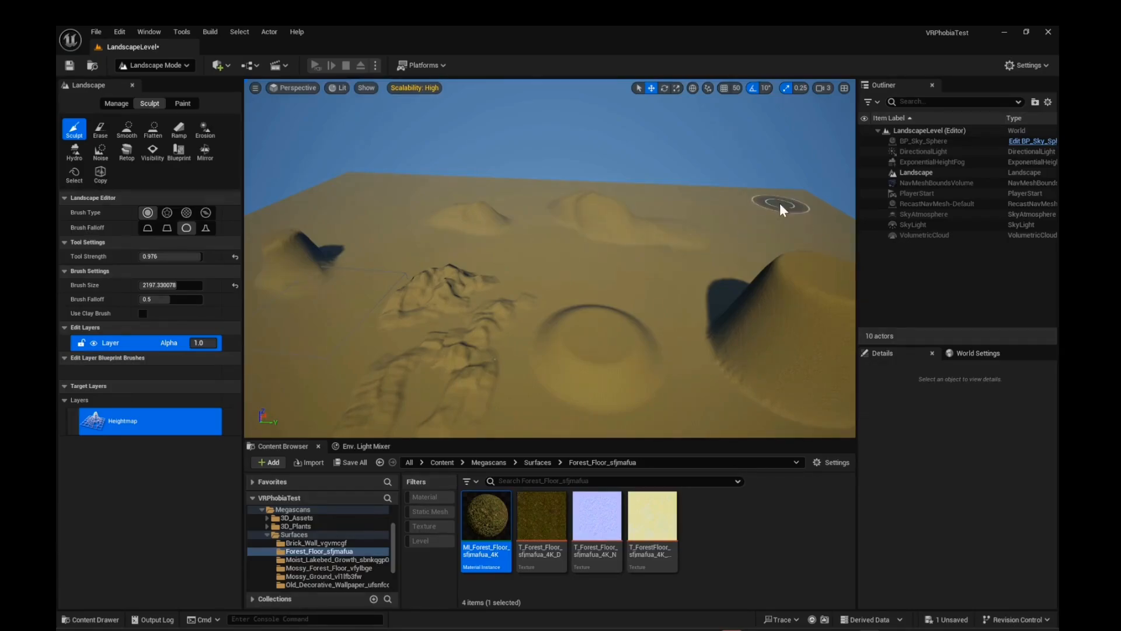
mouse_move(784, 211)
left_mouse_down()
mouse_move(745, 211)
mouse_move(740, 257)
left_mouse_up()
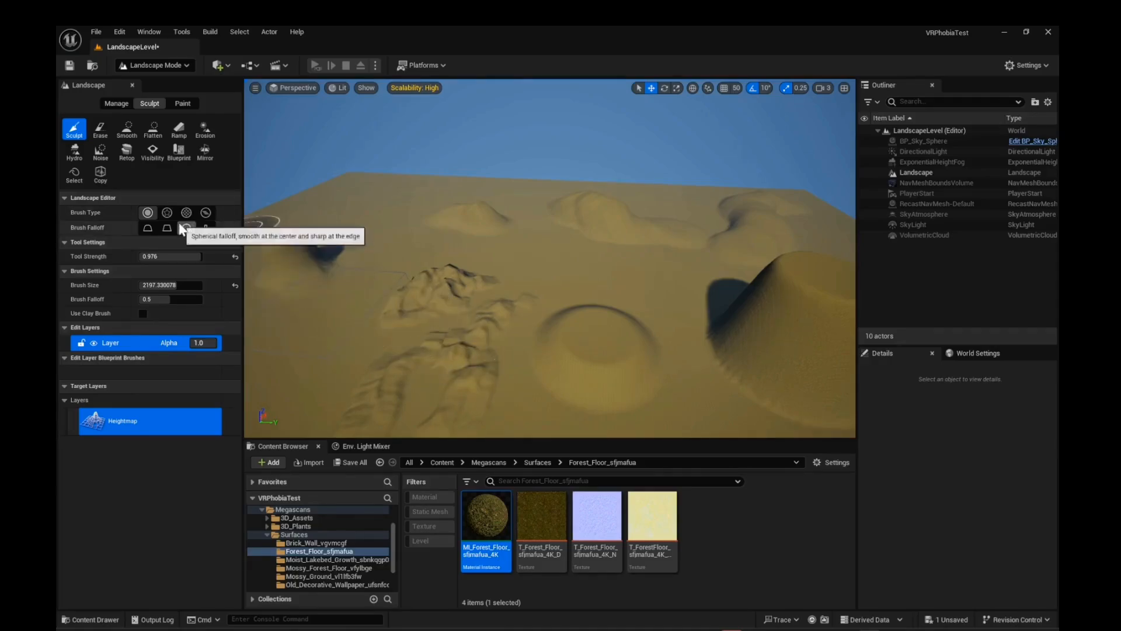
Reduce the brush size to about 905, sculpt several small ridges and mounds between the existing hills, and choose the Smooth tool.
left_click_drag(175, 285, 170, 285)
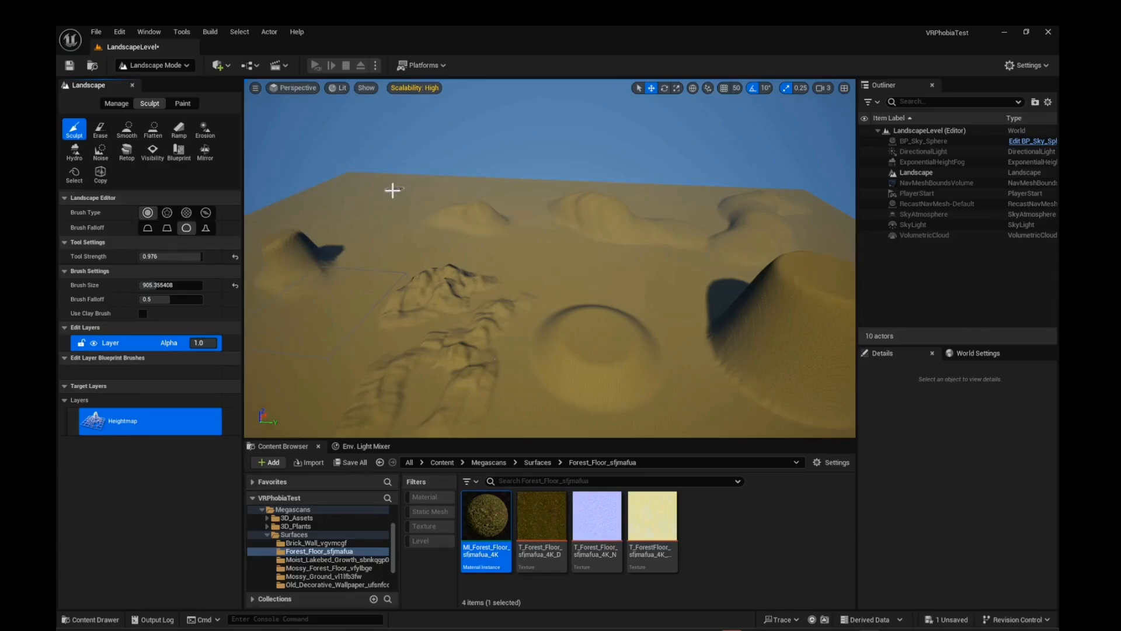
mouse_move(392, 190)
left_mouse_down()
mouse_move(383, 211)
mouse_move(413, 243)
left_mouse_up()
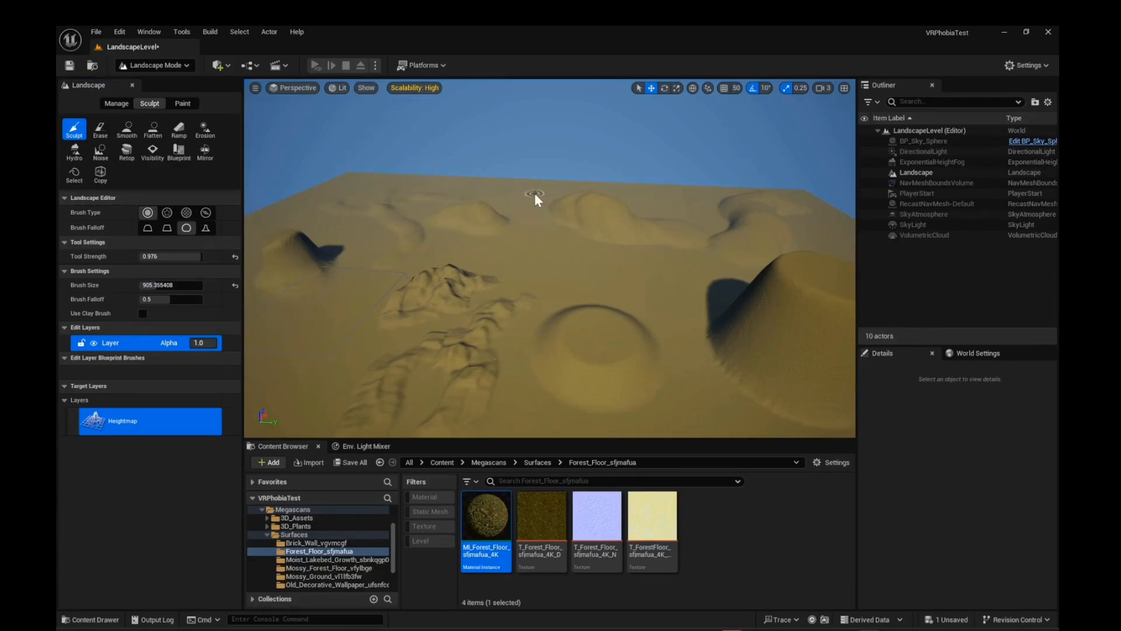
mouse_move(507, 255)
left_mouse_down()
mouse_move(535, 259)
mouse_move(546, 237)
mouse_move(541, 286)
left_mouse_up()
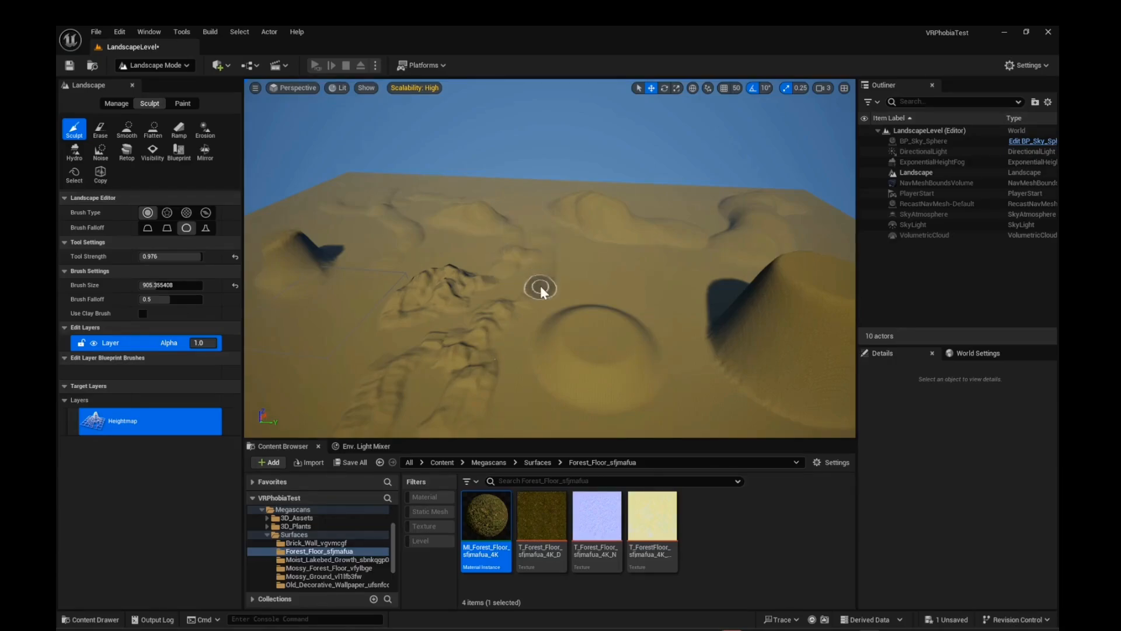
left_click(585, 300)
left_click_drag(582, 240, 588, 284)
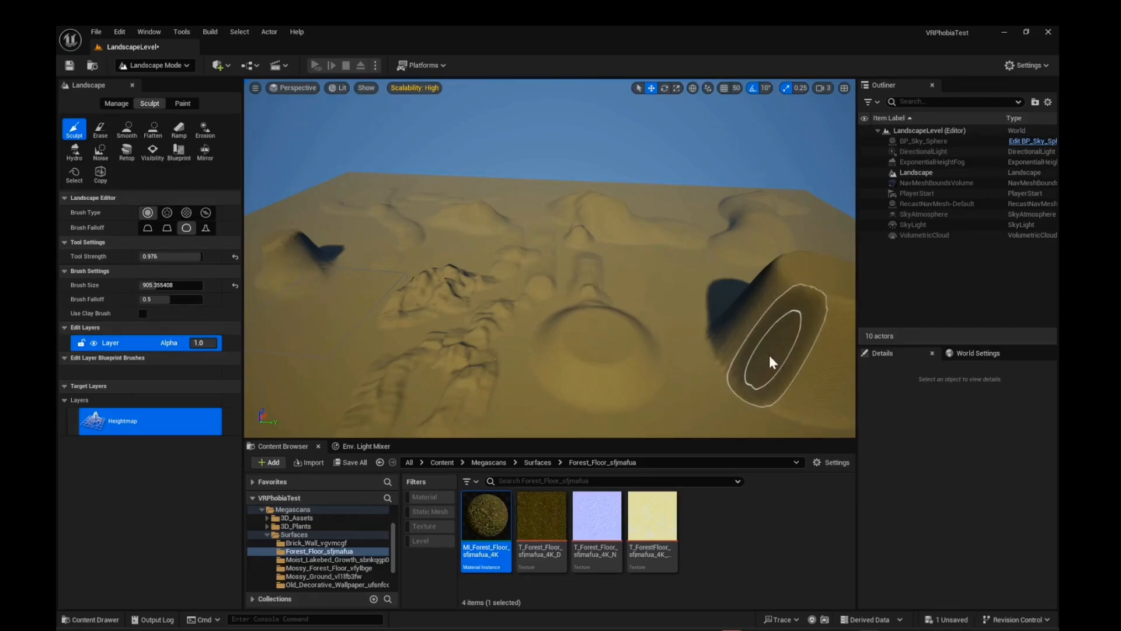
mouse_move(655, 363)
right_mouse_down()
mouse_move(543, 359)
mouse_move(642, 363)
right_mouse_up()
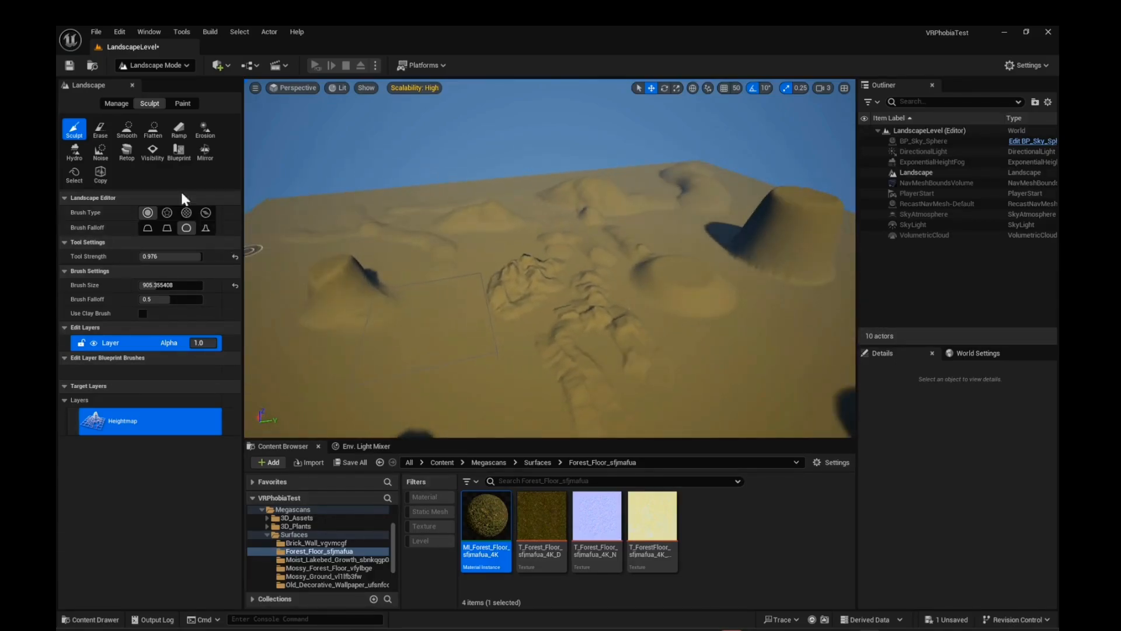
left_click(128, 135)
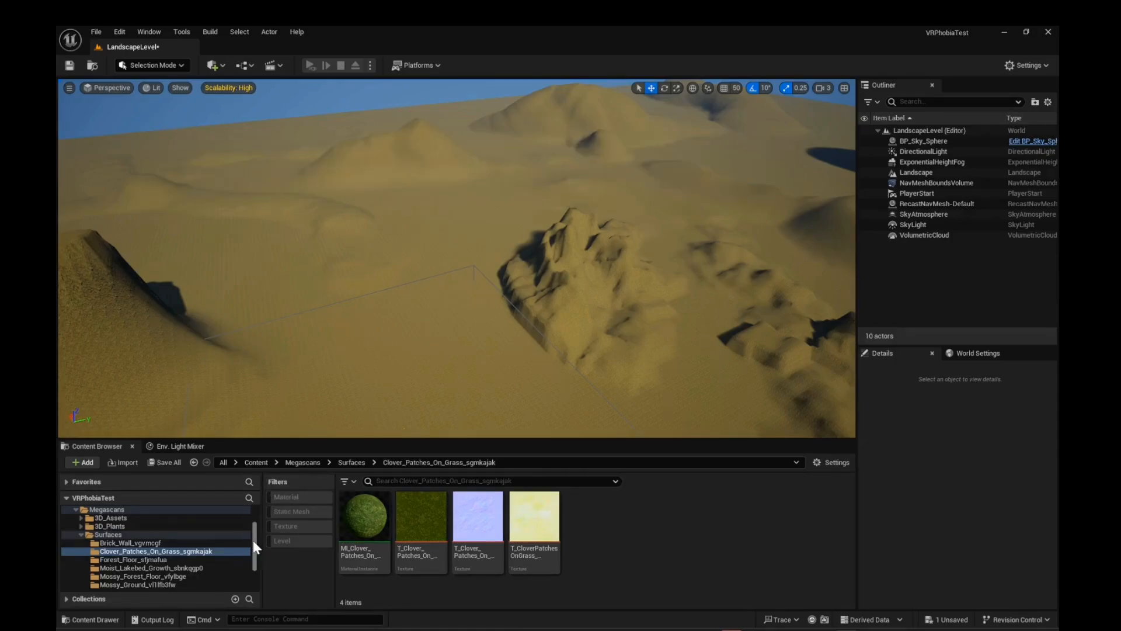
Check the Megascans, Surfaces and Brick_Wall_vgvmcgf folders with the Material filter on, and turn the filter off again.
scroll(251, 537, "up", 1)
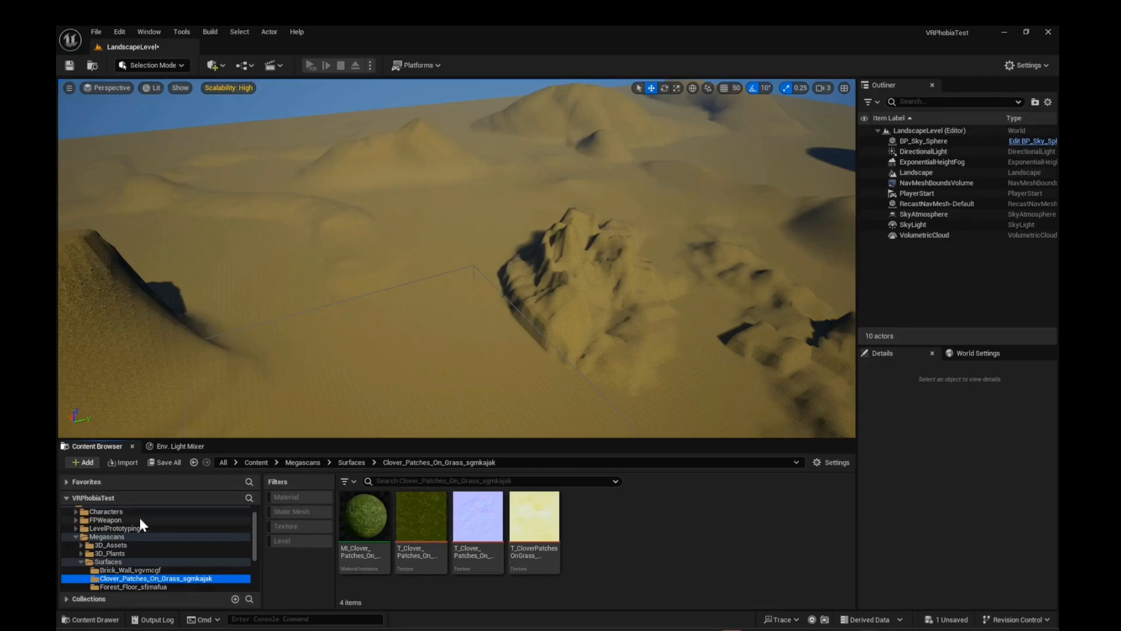
left_click(176, 536)
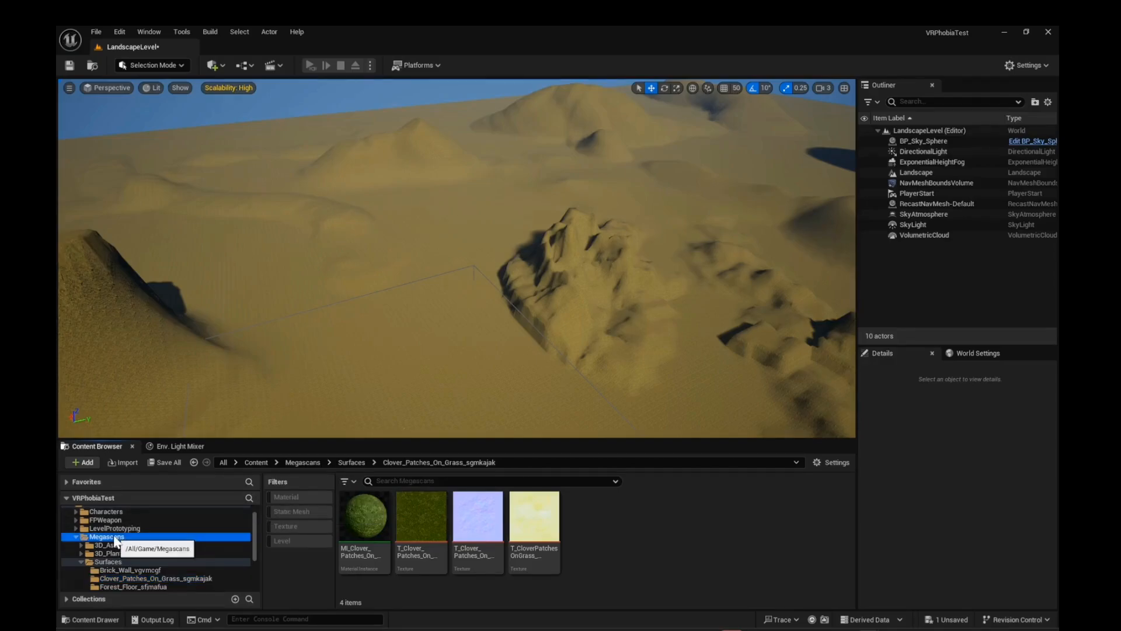
left_click(287, 497)
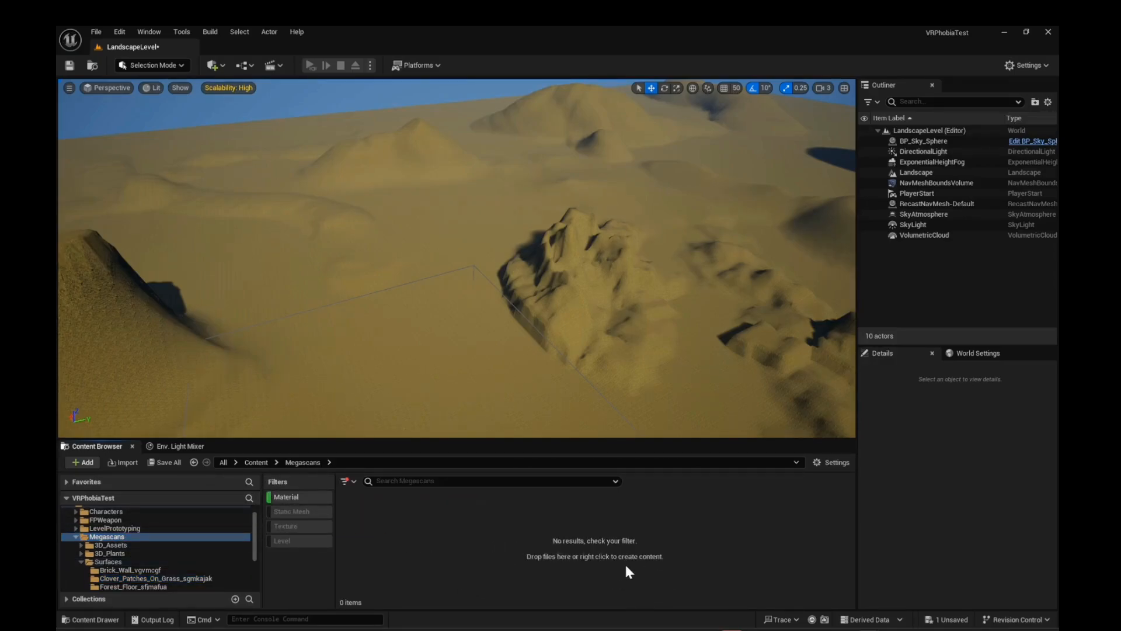
left_click(110, 562)
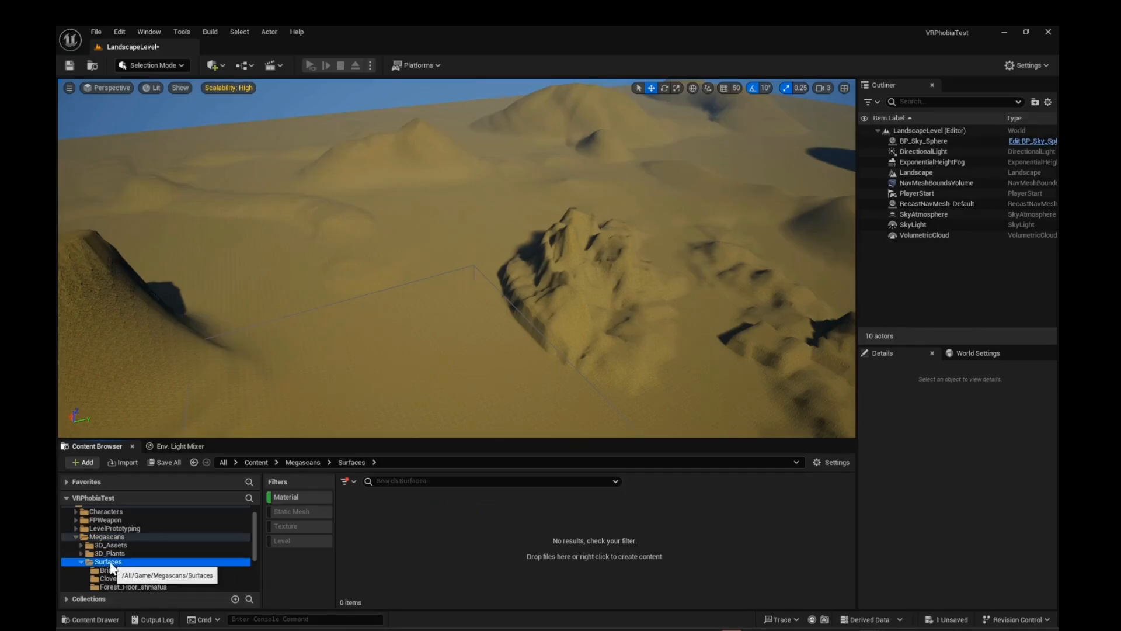
scroll(126, 562, "down", 2)
left_click(124, 537)
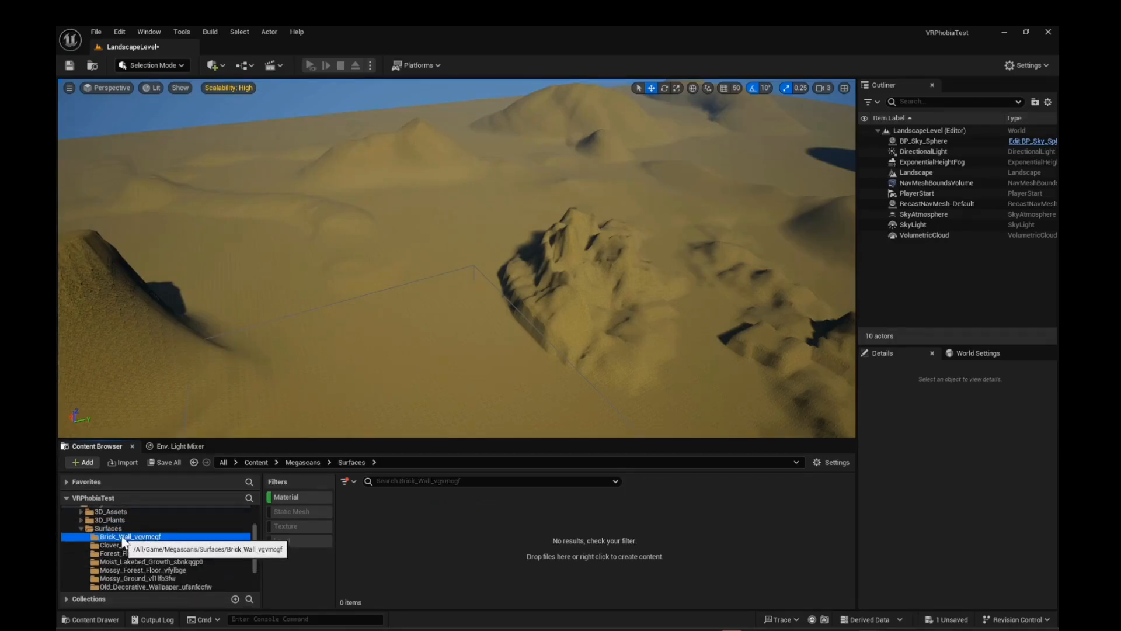
left_click(277, 495)
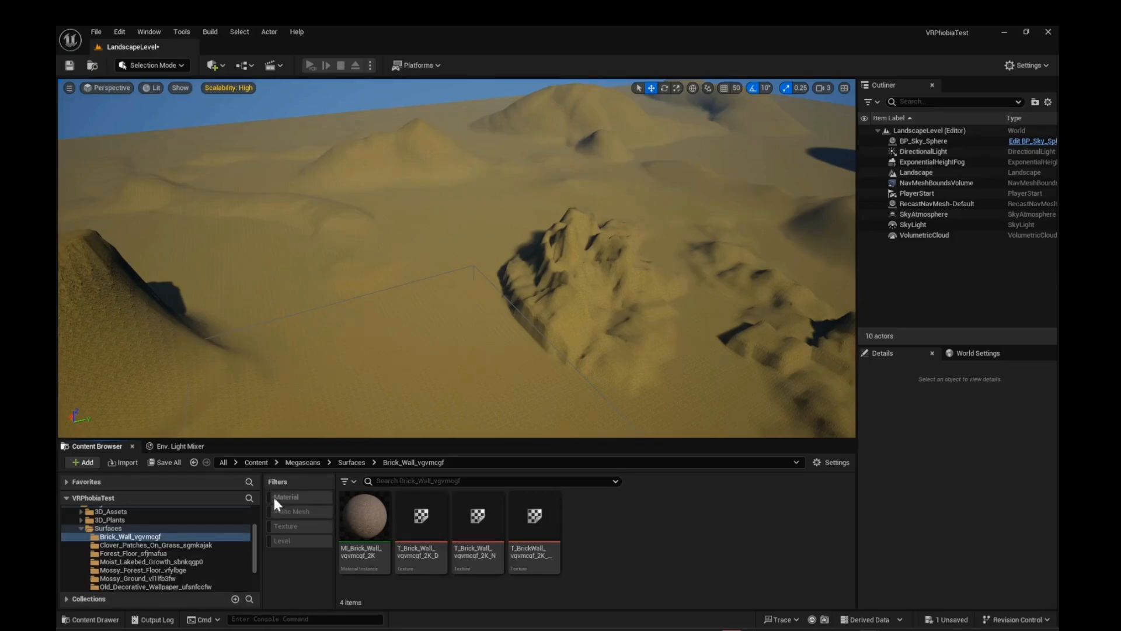
Add a Material Instance filter to the Content Browser and apply it to the Brick_Wall_vgvmcgf folder.
left_click(346, 482)
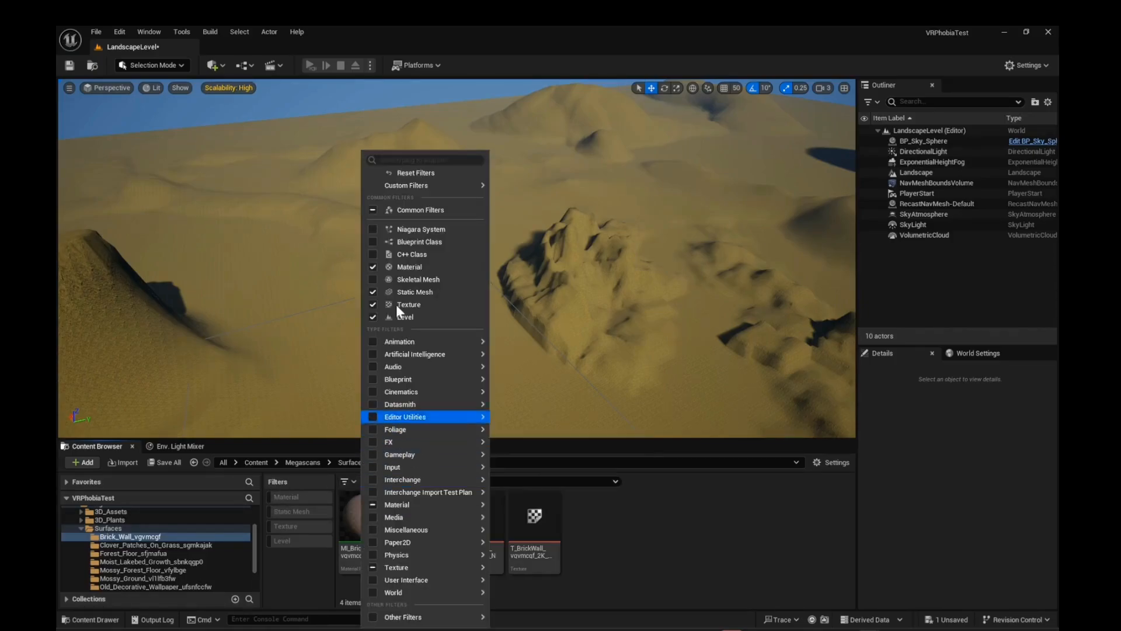
mouse_move(432, 414)
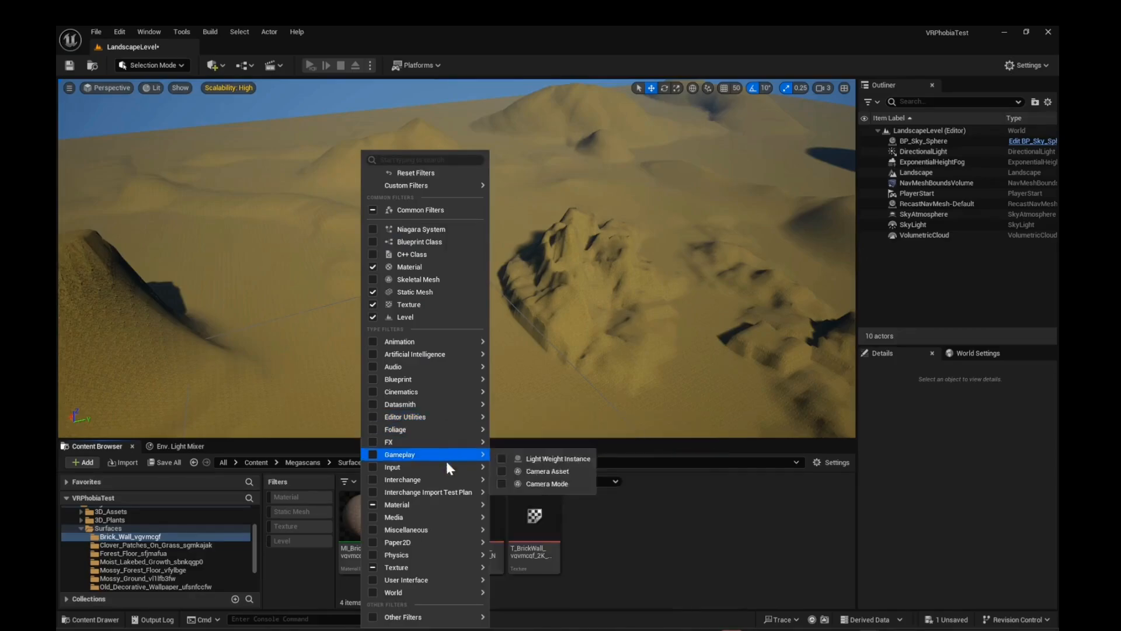
mouse_move(461, 529)
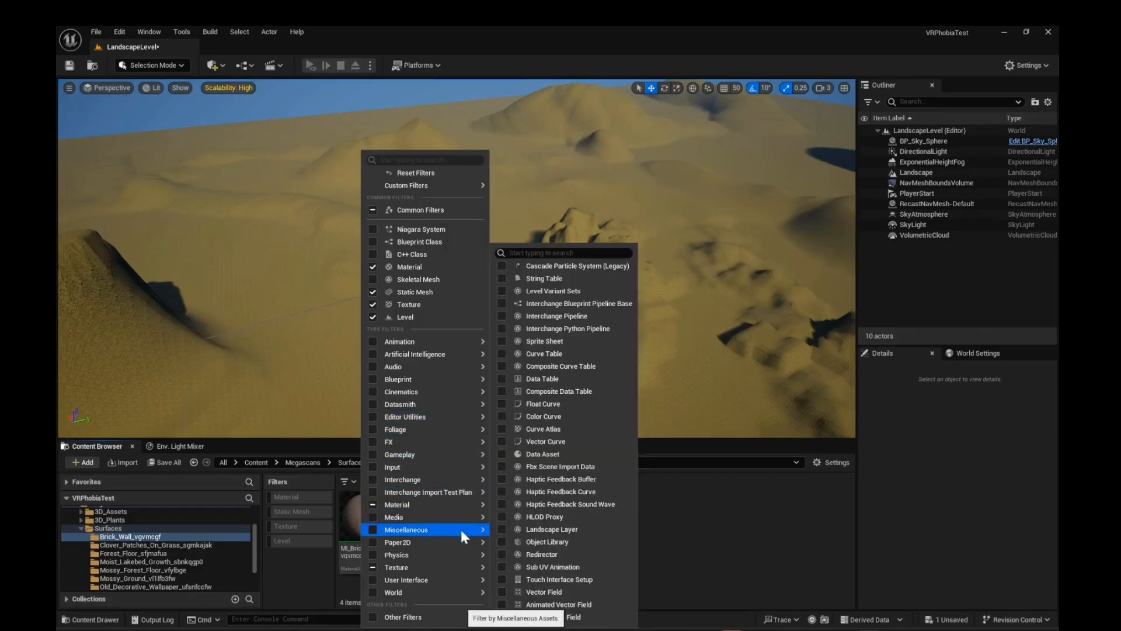
mouse_move(463, 493)
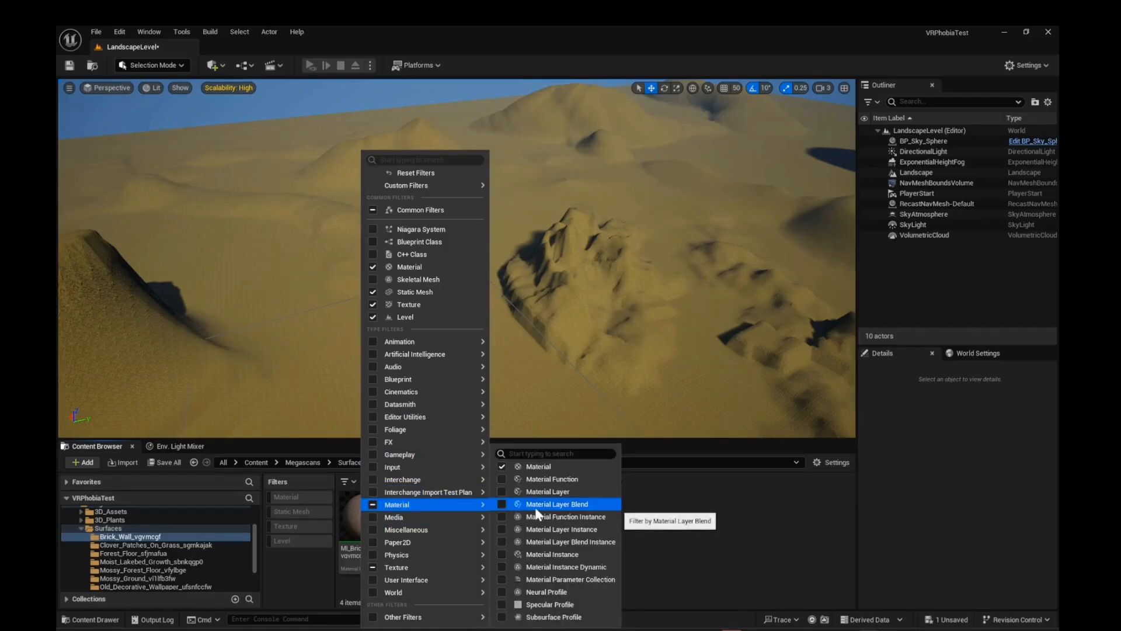
left_click(503, 555)
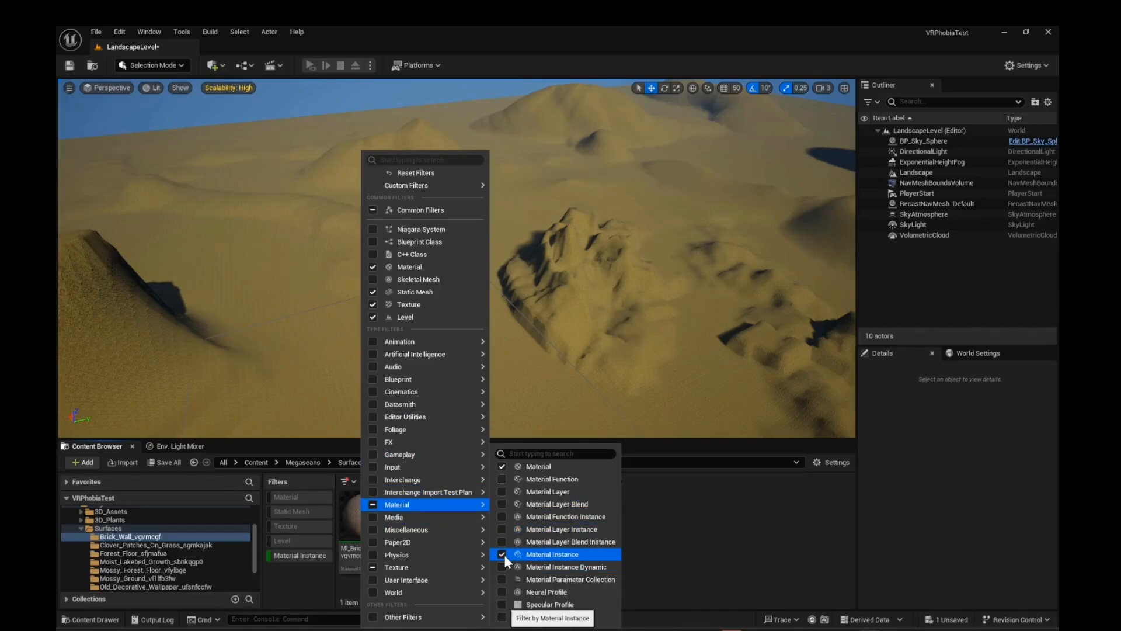
left_click(694, 519)
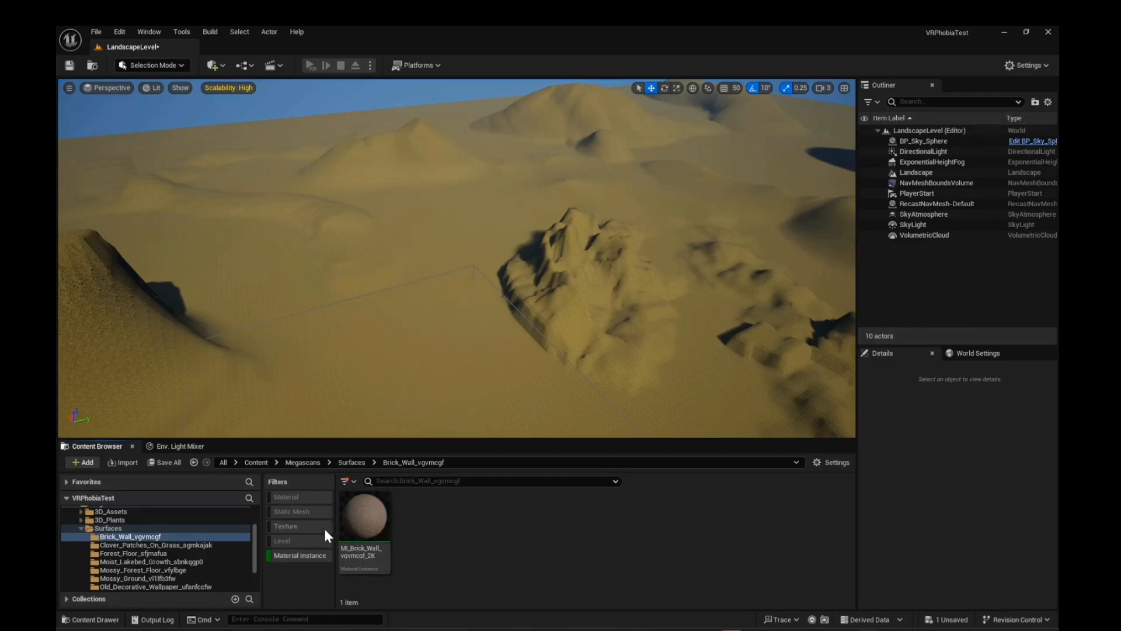
Browse all project content with both the Material and Material Instance filters active.
scroll(164, 521, "up", 3)
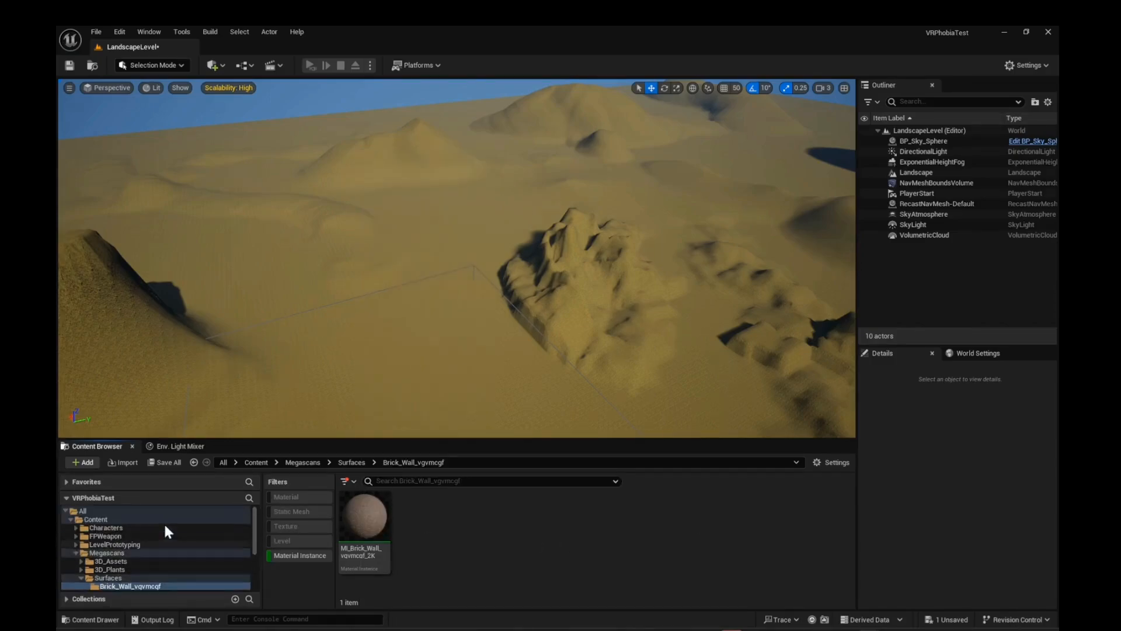
left_click(124, 510)
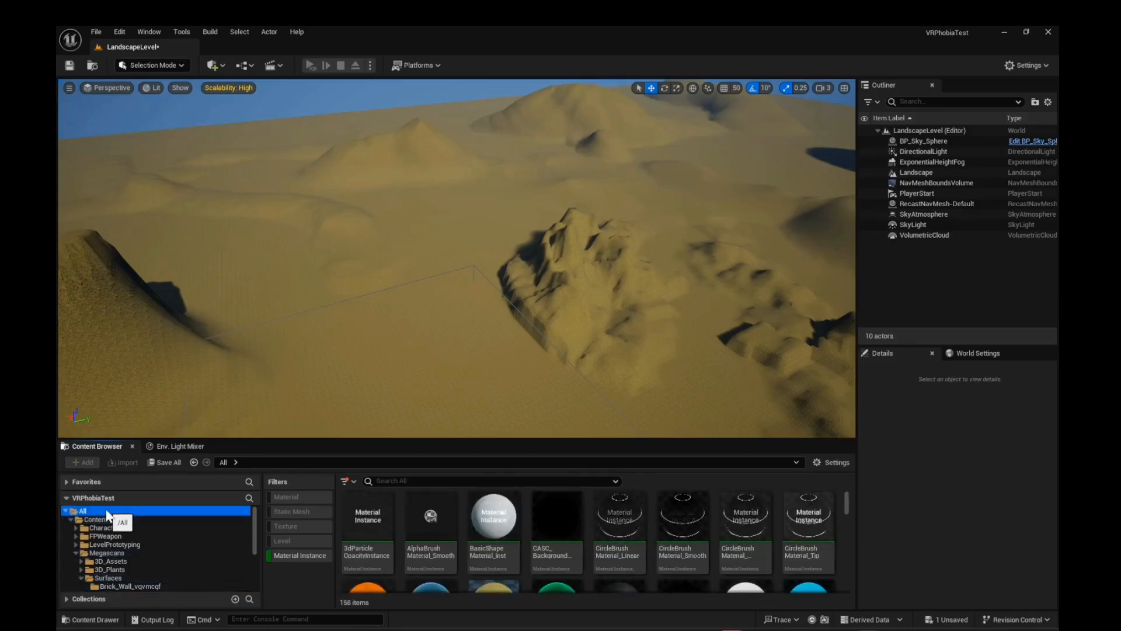
left_click(289, 495)
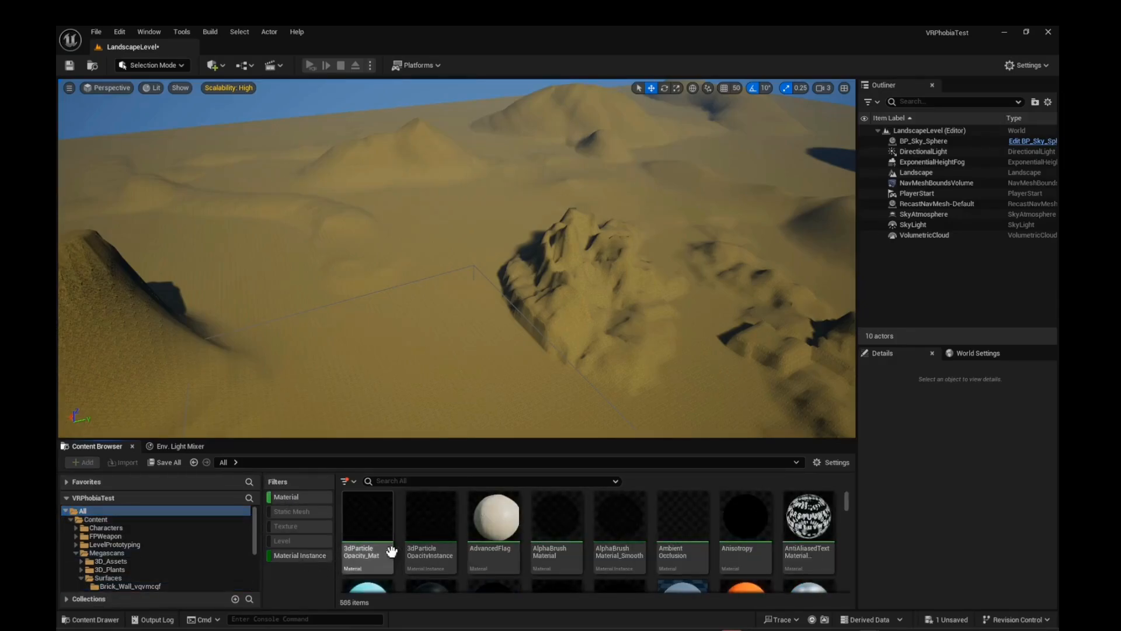
scroll(656, 532, "down", 10)
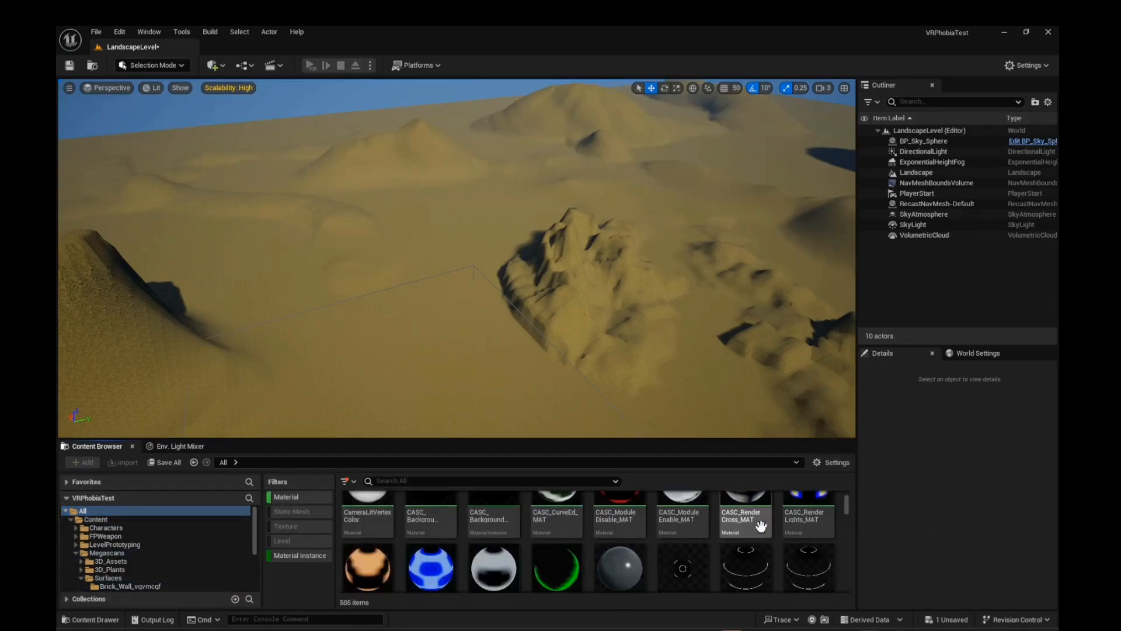
scroll(777, 524, "up", 10)
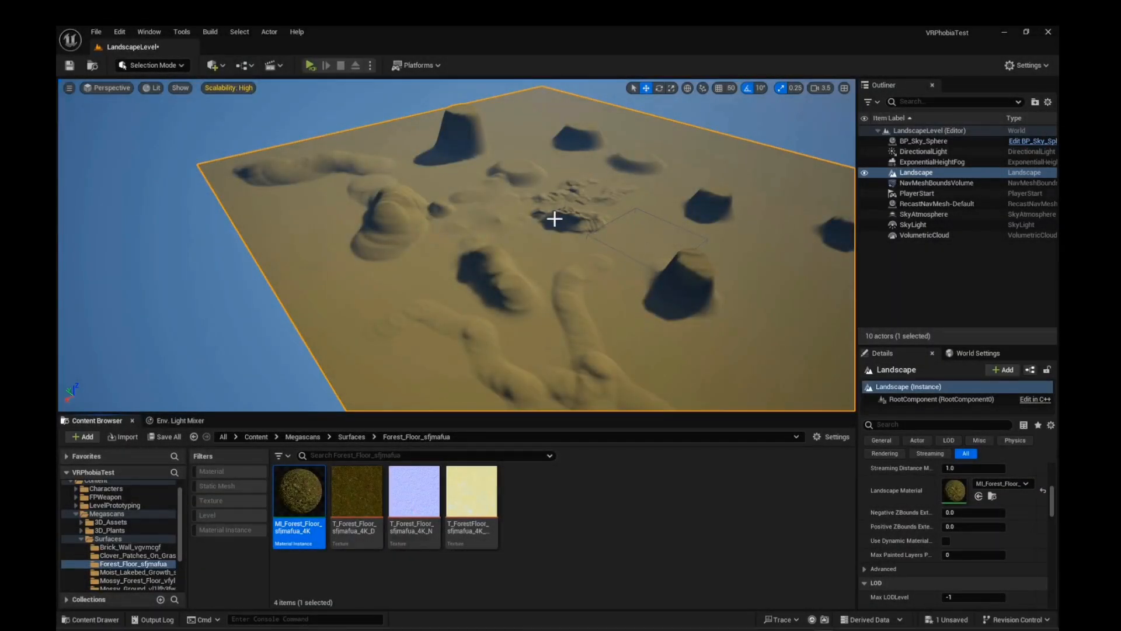
Replace the Landscape actor's landscape material with the MI_Clover_Patches_On_Grass_sgmkajak_4K material instance from the Megascans surfaces.
right_click_drag(576, 214, 807, 310)
key("w")
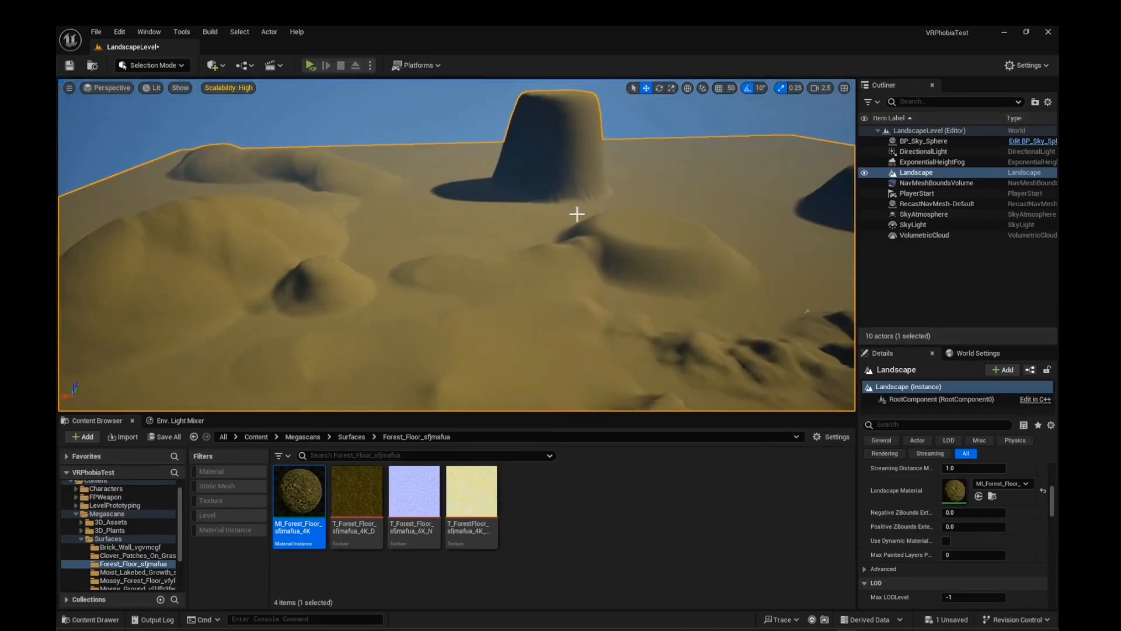
left_click(916, 173)
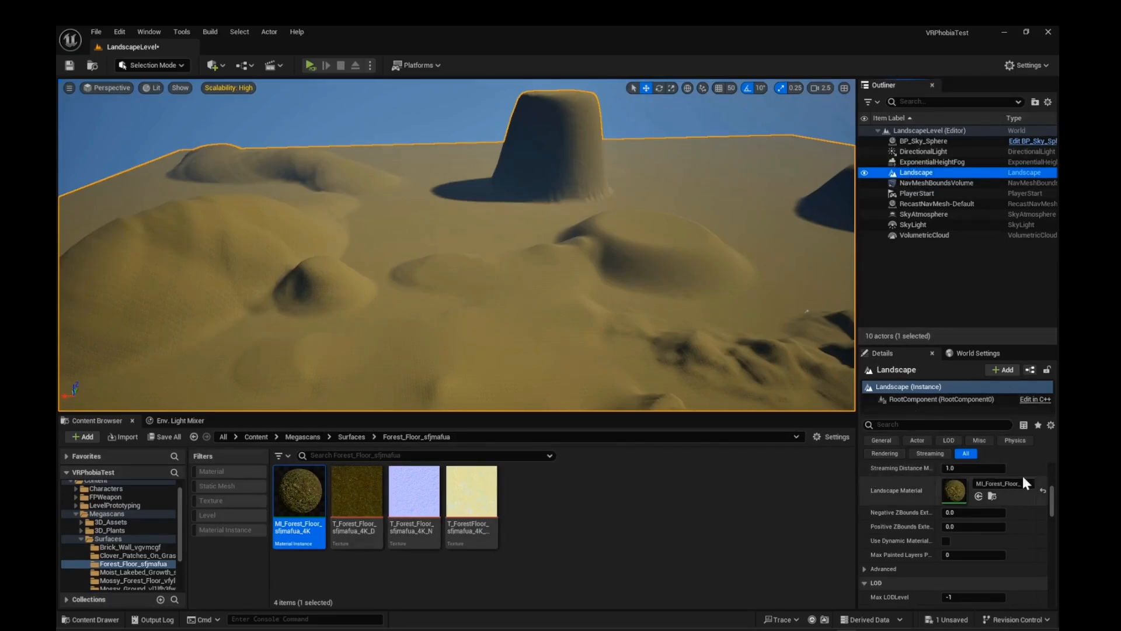
mouse_move(1051, 502)
left_mouse_down()
mouse_move(1053, 479)
mouse_move(1053, 502)
left_mouse_up()
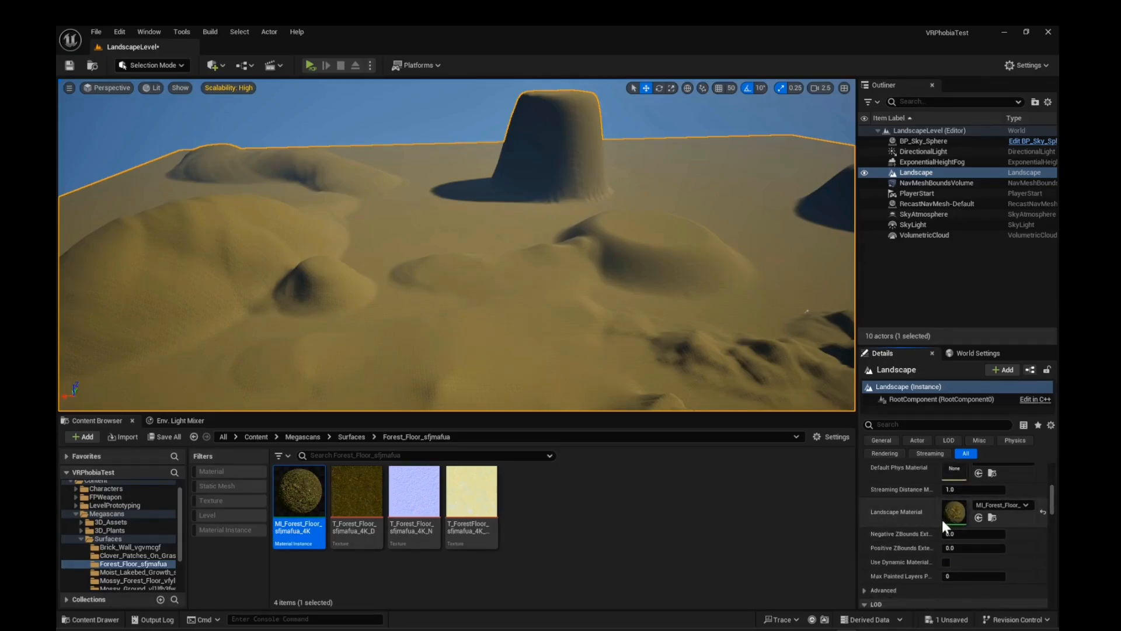
scroll(138, 565, "down", 1)
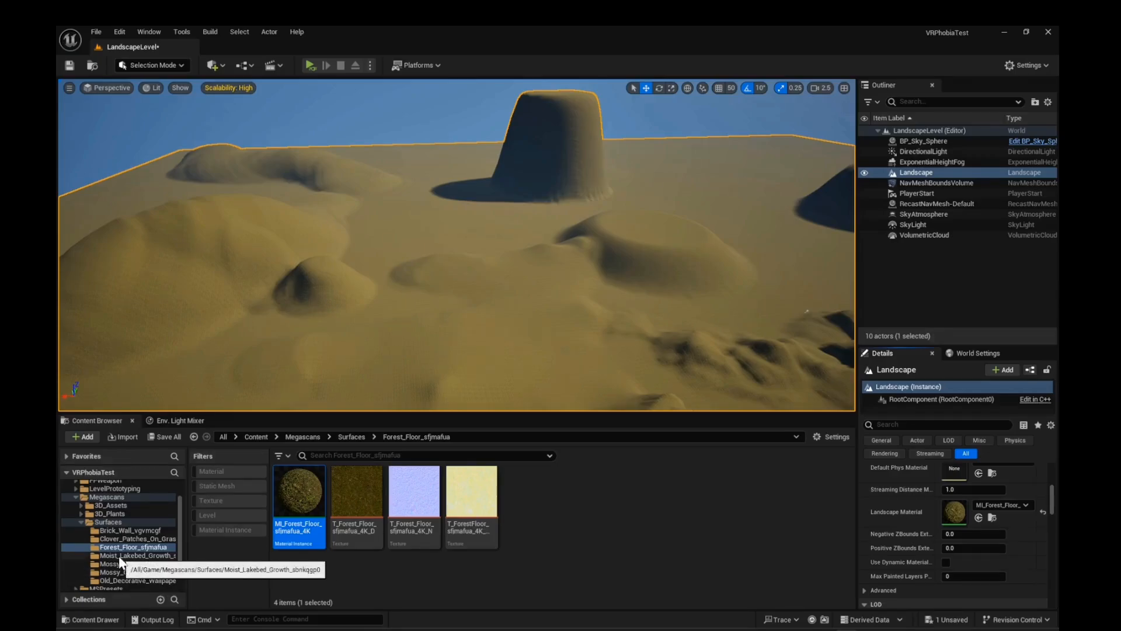
left_click(117, 539)
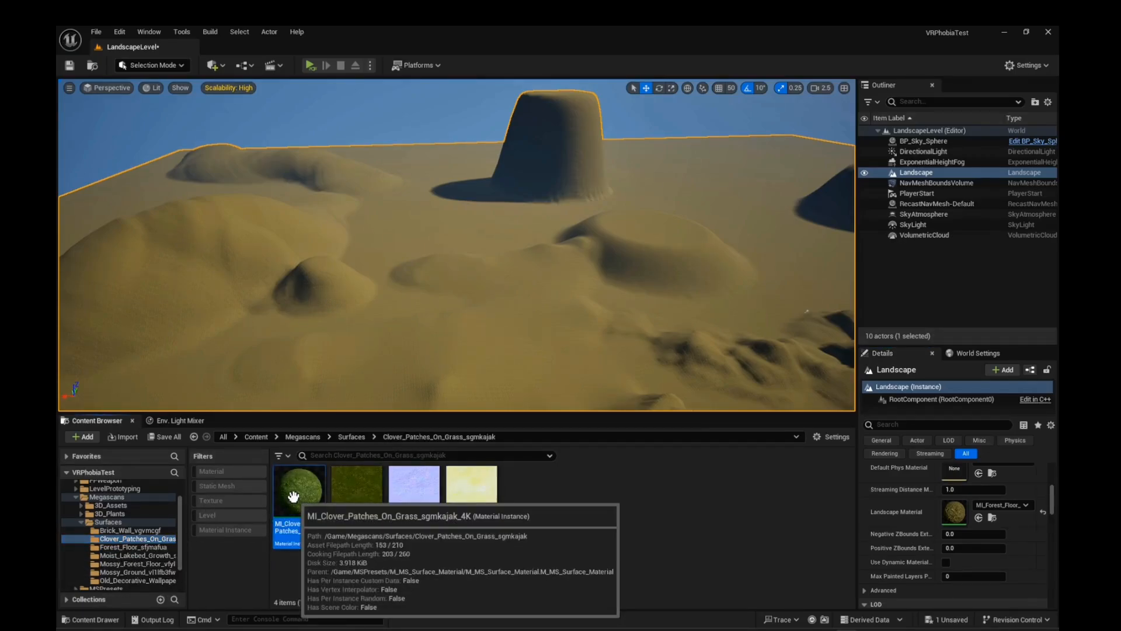
left_click_drag(293, 496, 958, 513)
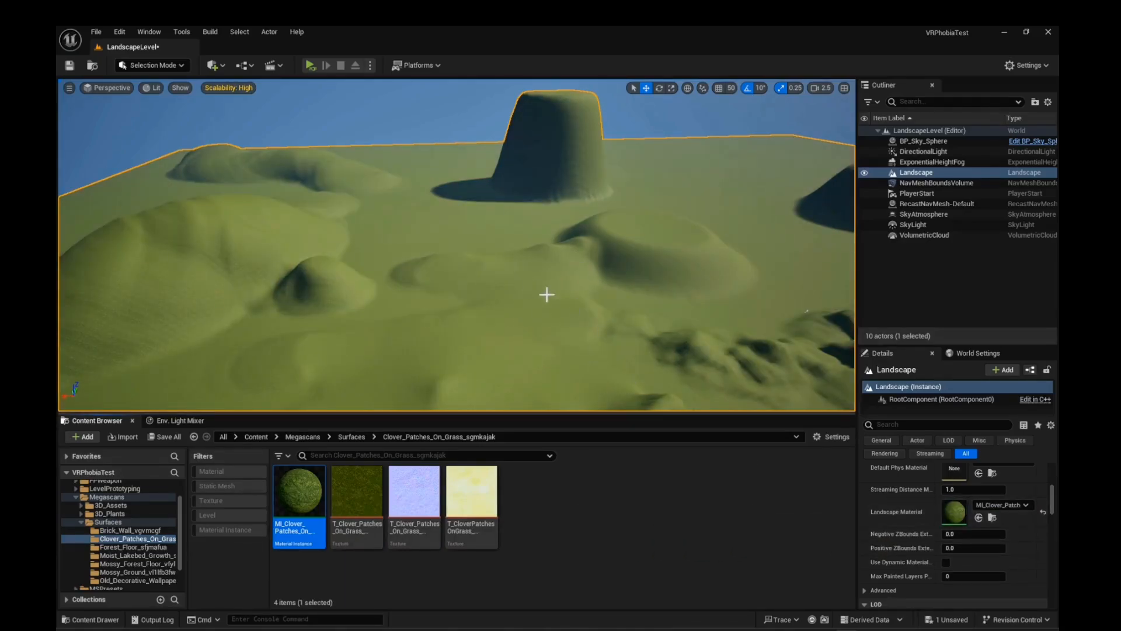
Examine the clover grass material on the landscape from close to the ground and from further away.
right_click_drag(579, 335, 695, 403)
key("w")
scroll(688, 374, "up", 1)
key("w")
scroll(694, 373, "down", 3)
key("w")
right_click_drag(695, 359, 695, 403)
scroll(695, 397, "down", 3)
key("w")
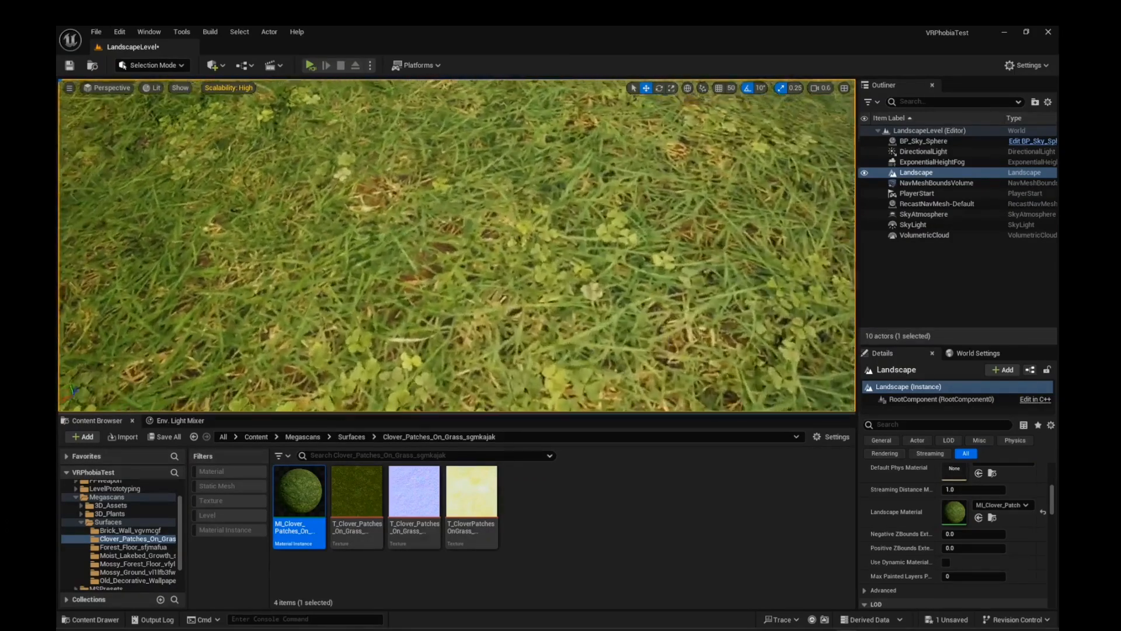
right_click_drag(695, 397, 753, 426)
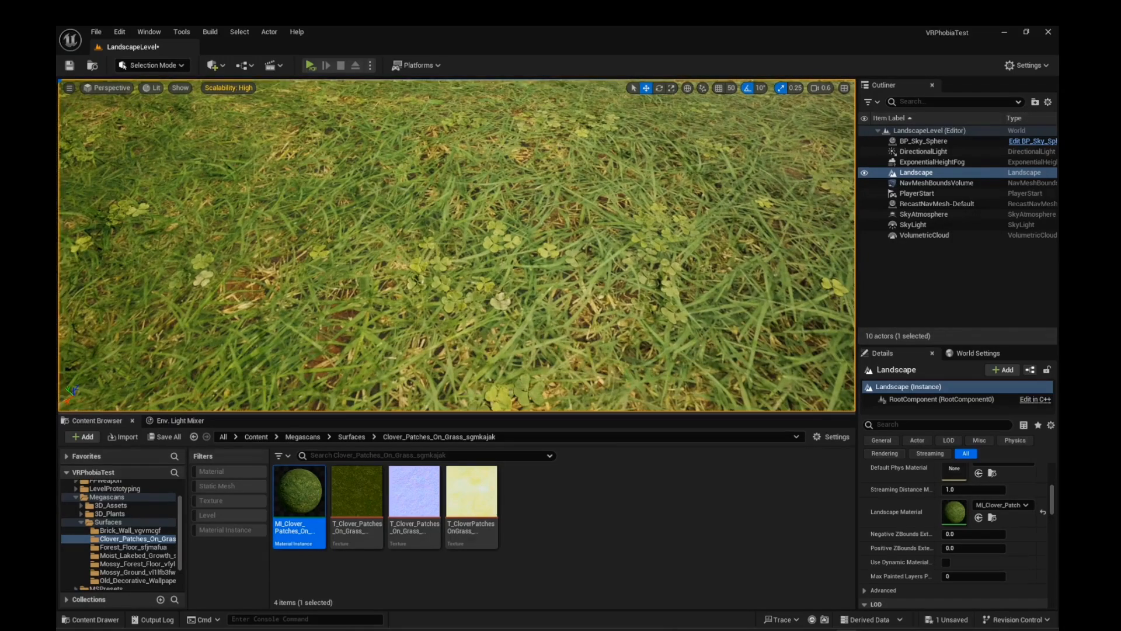
key("s")
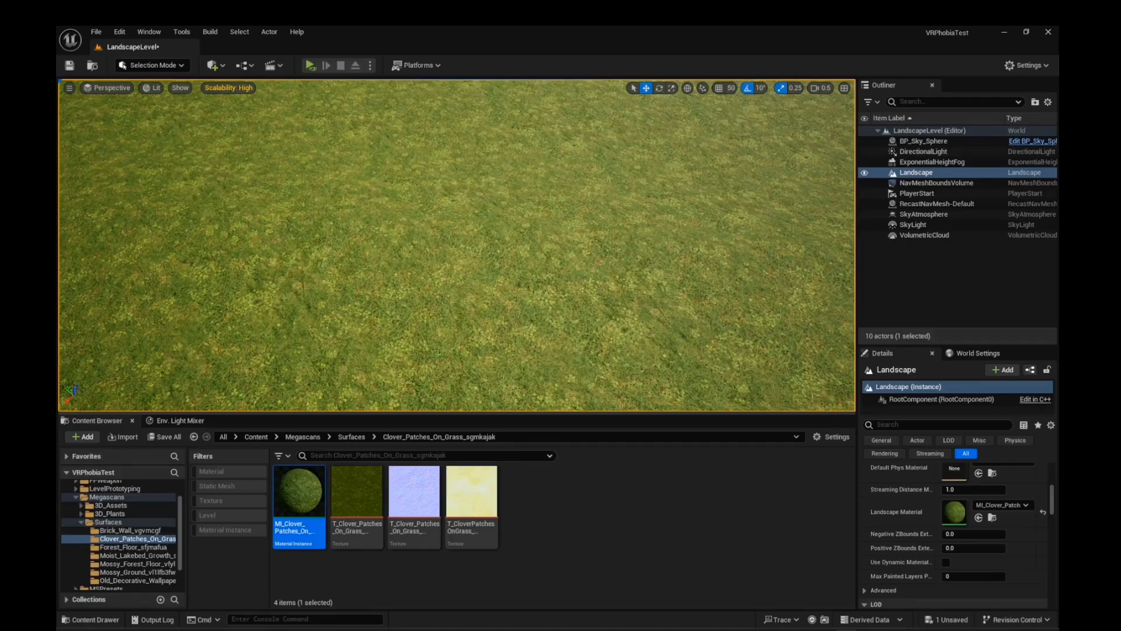
scroll(456, 246, "down", 1)
right_click_drag(456, 245, 513, 124)
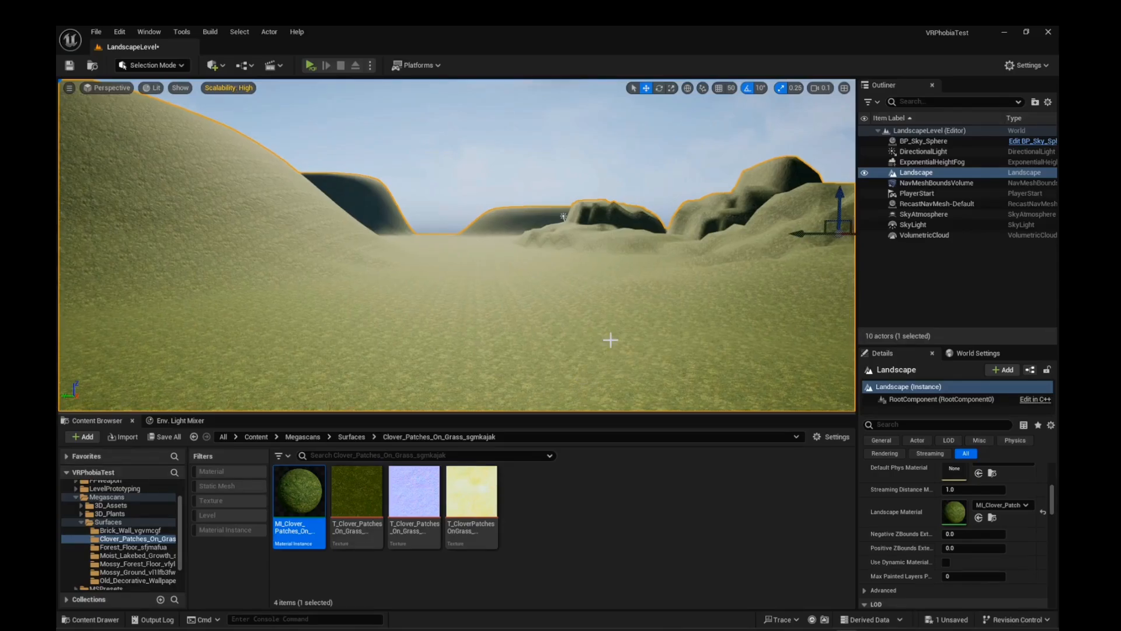
Override the clover grass material instance's Min Roughness with 0.9, save the material and close its editor.
double_click(951, 512)
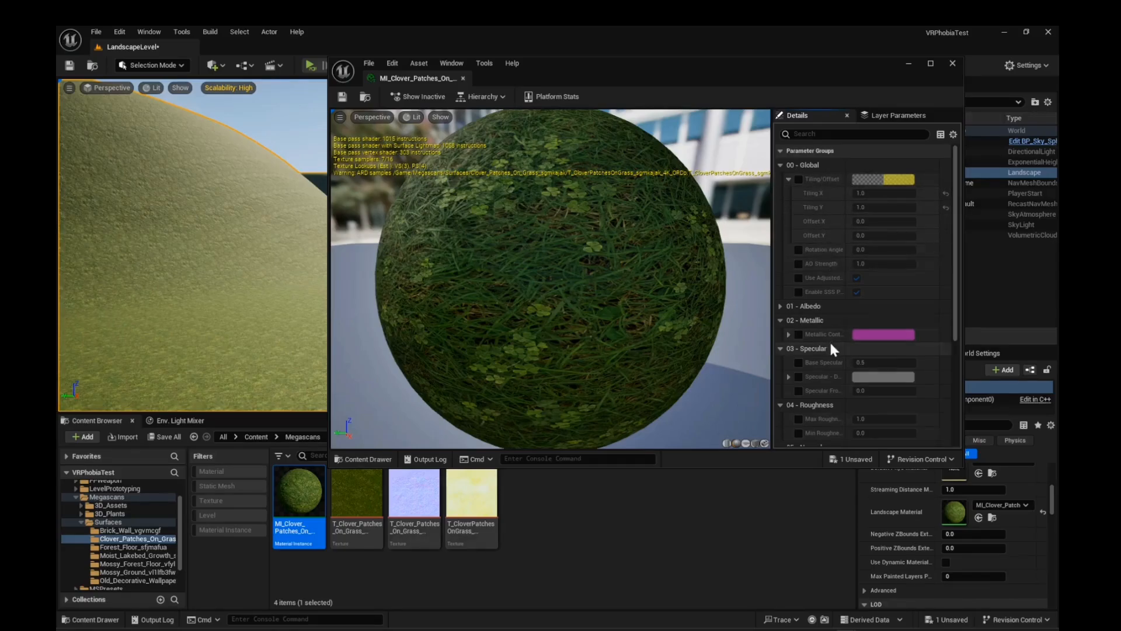
scroll(829, 341, "down", 3)
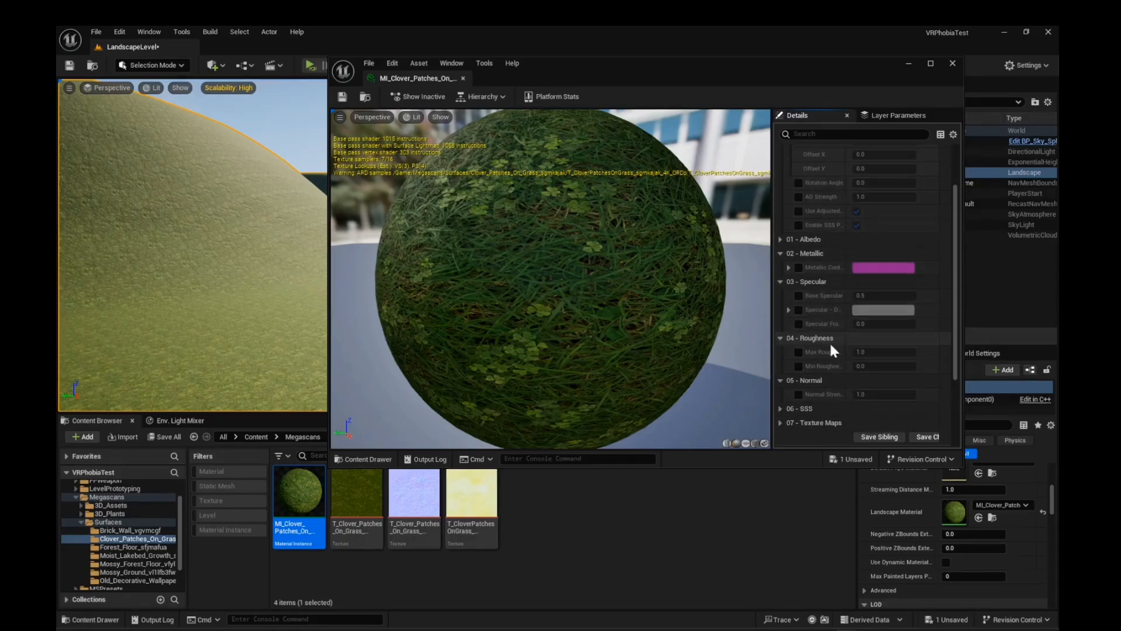
left_click(797, 367)
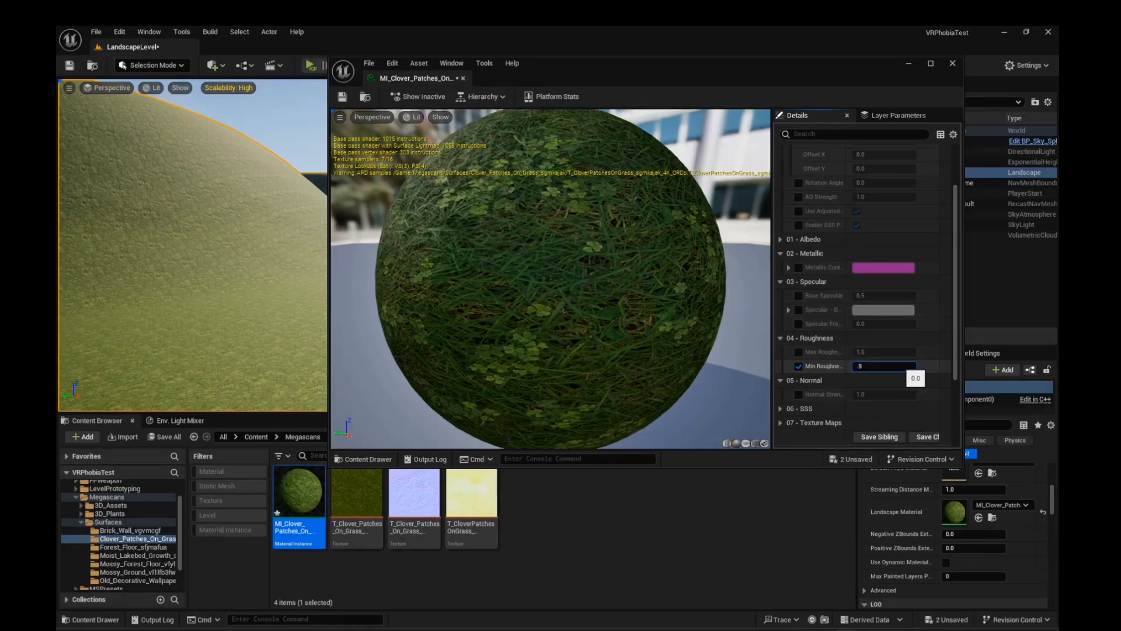
key("Return")
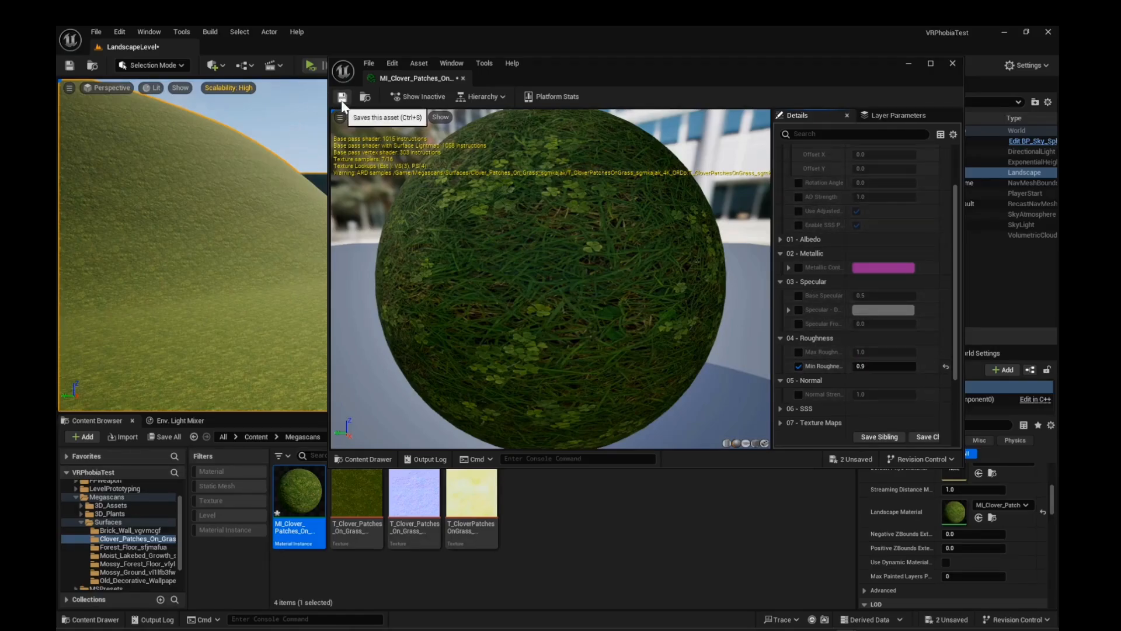
left_click(342, 98)
left_click(952, 64)
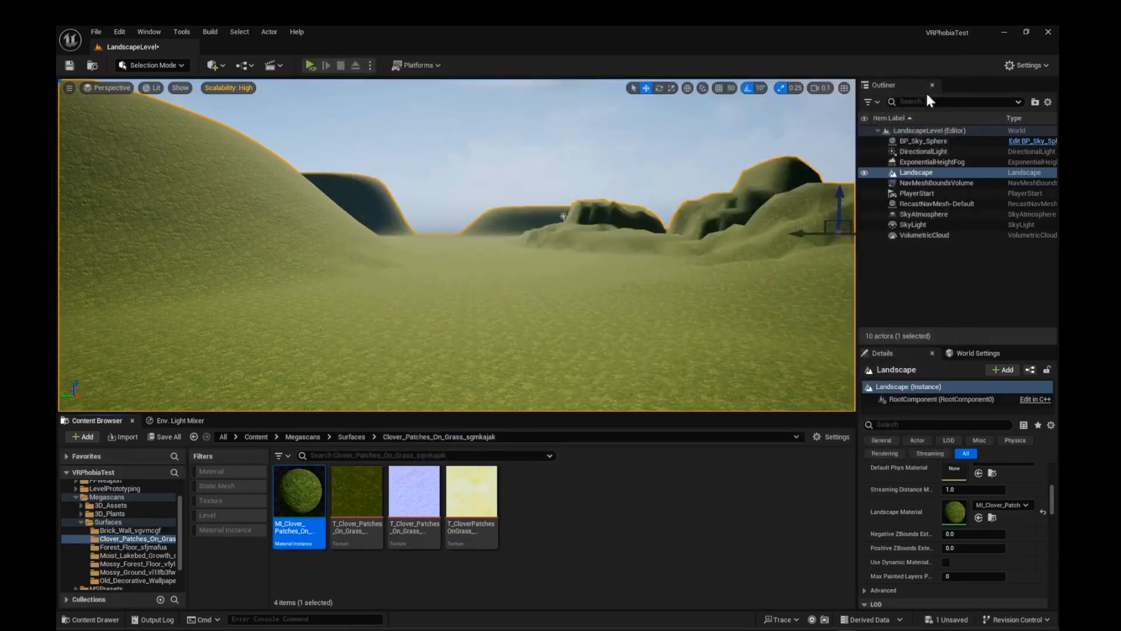
Reset the Landscape actor's Landscape Material to its default.
mouse_move(627, 284)
right_mouse_down()
mouse_move(648, 320)
mouse_move(732, 294)
mouse_move(683, 295)
right_mouse_up()
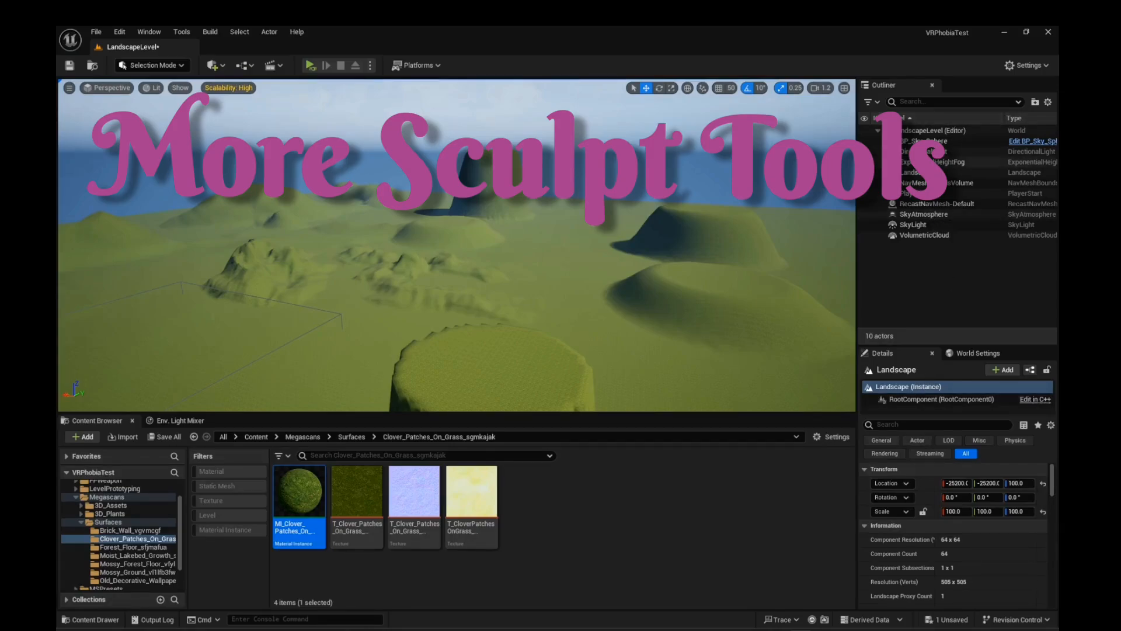
left_click(915, 173)
scroll(973, 513, "down", 3)
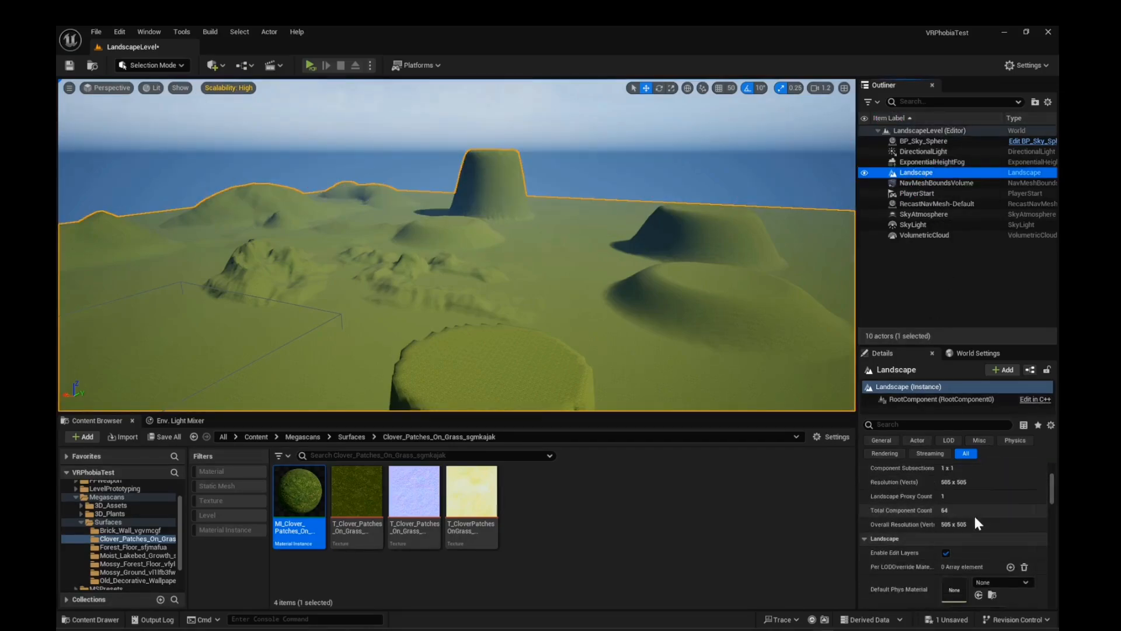
scroll(973, 514, "down", 4)
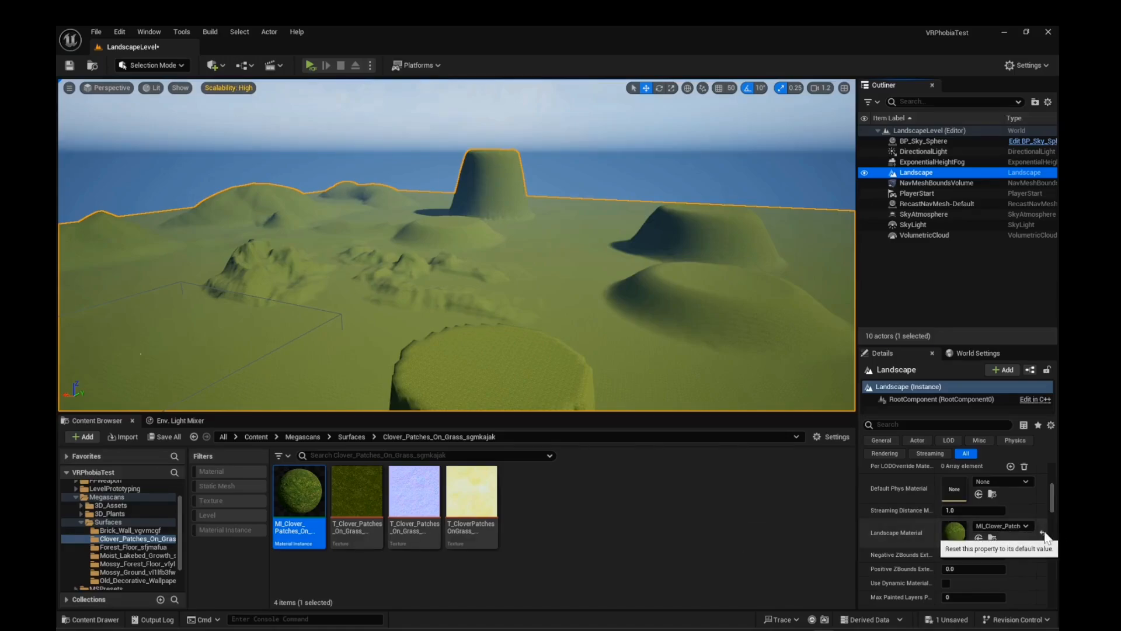
left_click(1043, 533)
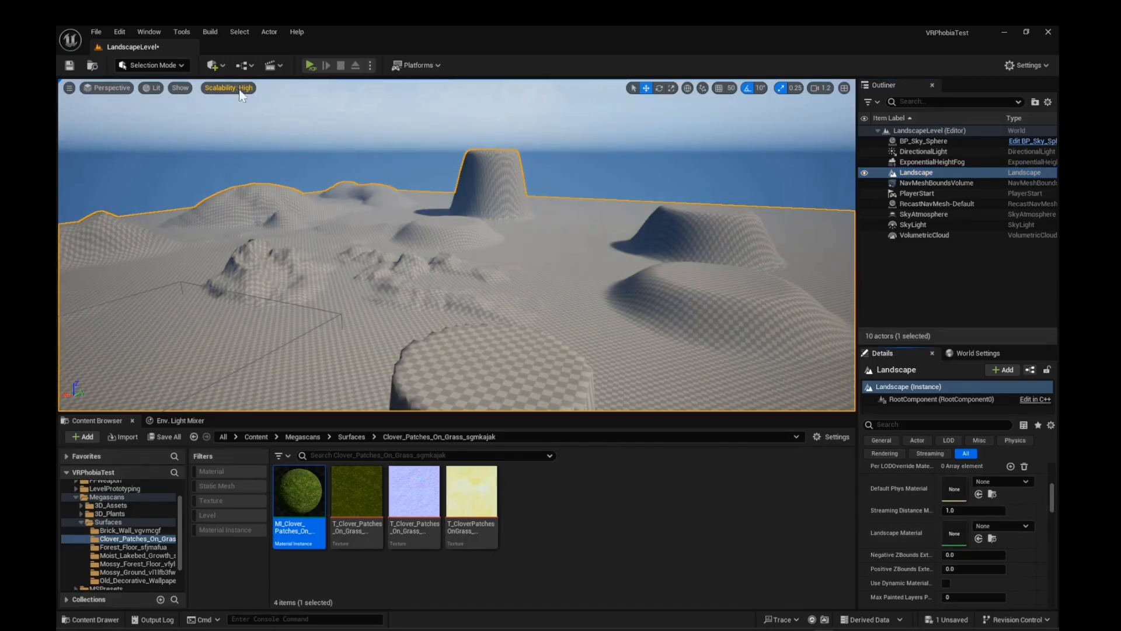
Switch to landscape sculpting and lower the Smooth tool's strength to about 0.54.
left_click(159, 61)
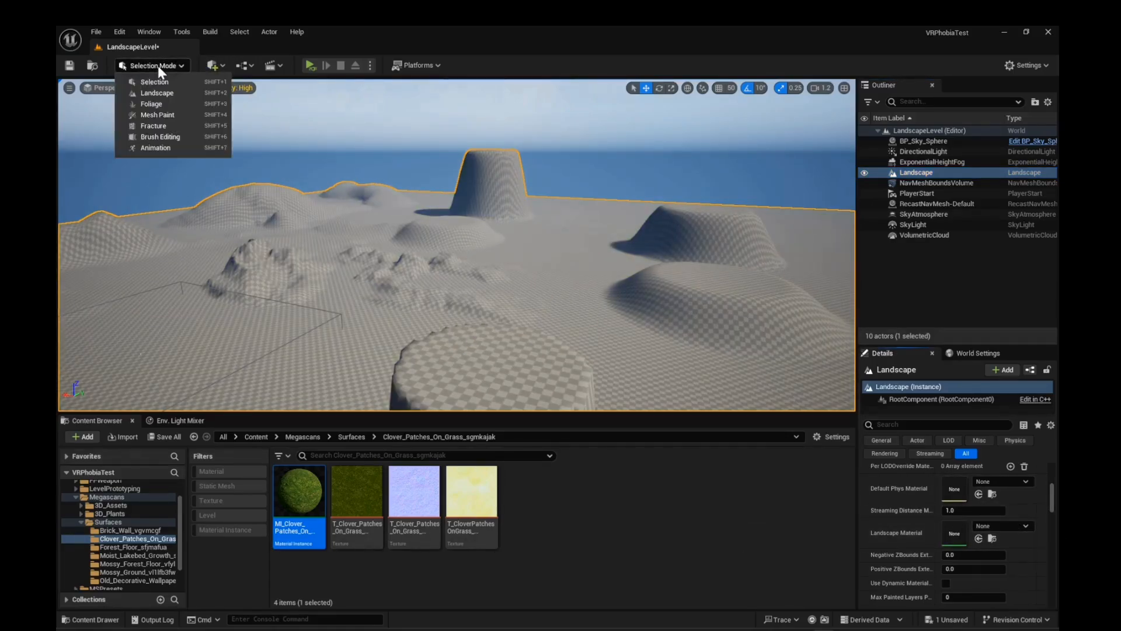
left_click(163, 95)
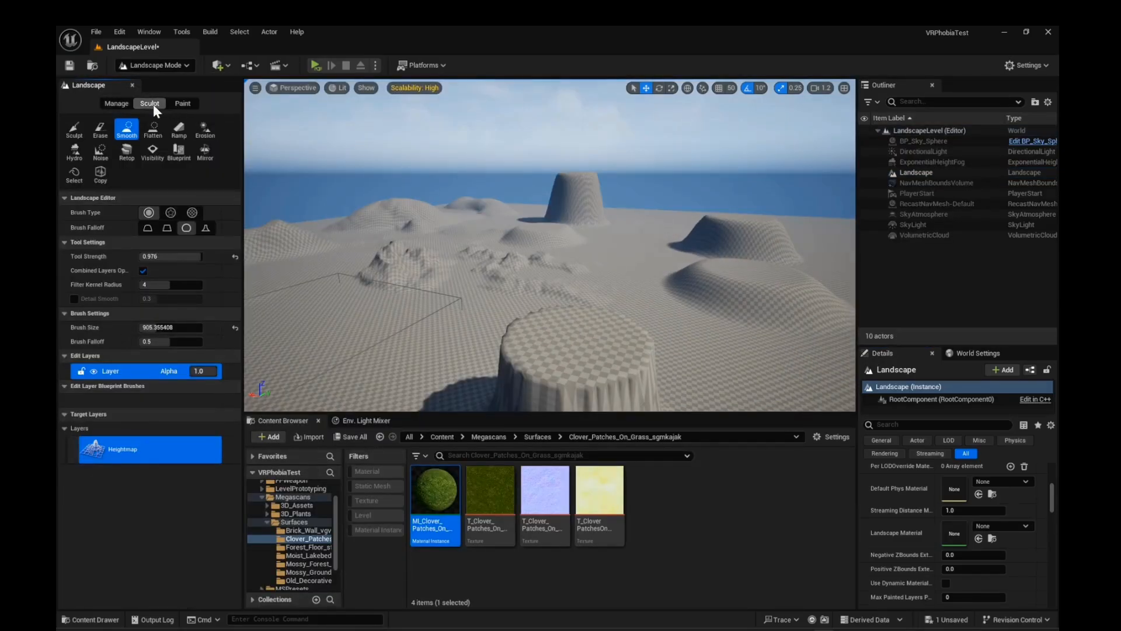
mouse_move(463, 257)
right_mouse_down()
mouse_move(531, 286)
mouse_move(524, 311)
mouse_move(485, 270)
right_mouse_up()
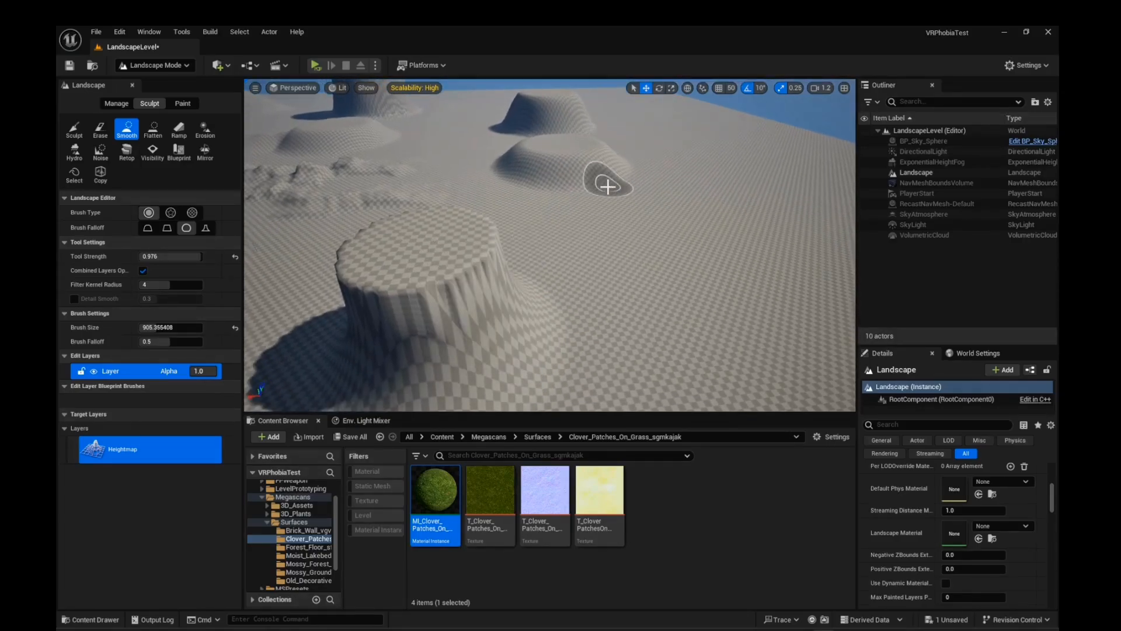
right_click_drag(608, 186, 544, 126)
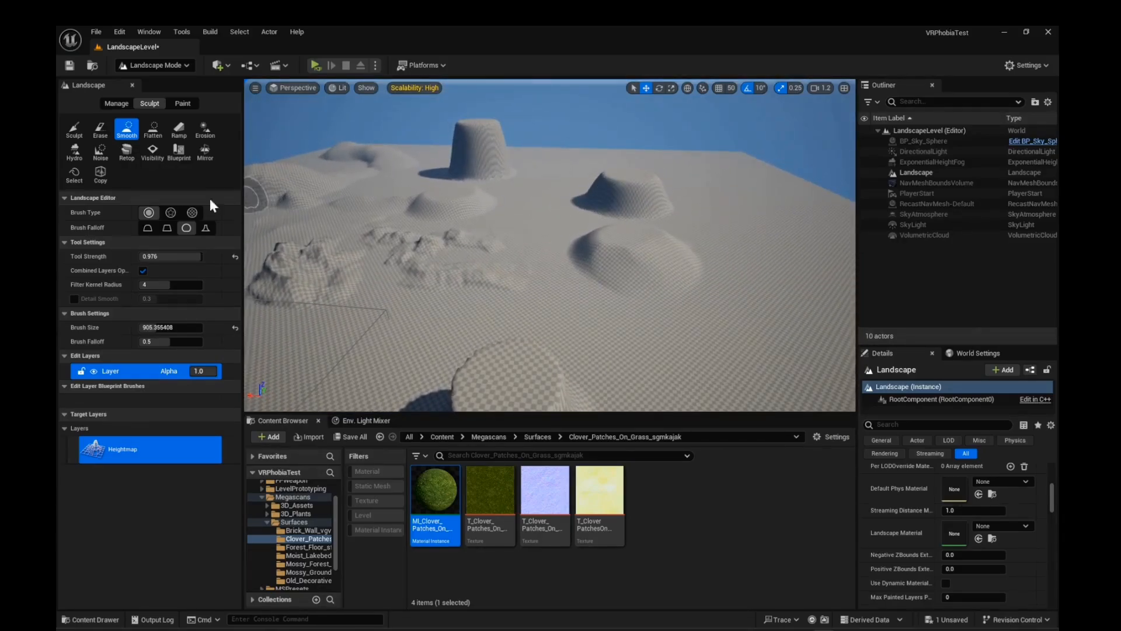
left_click(170, 257)
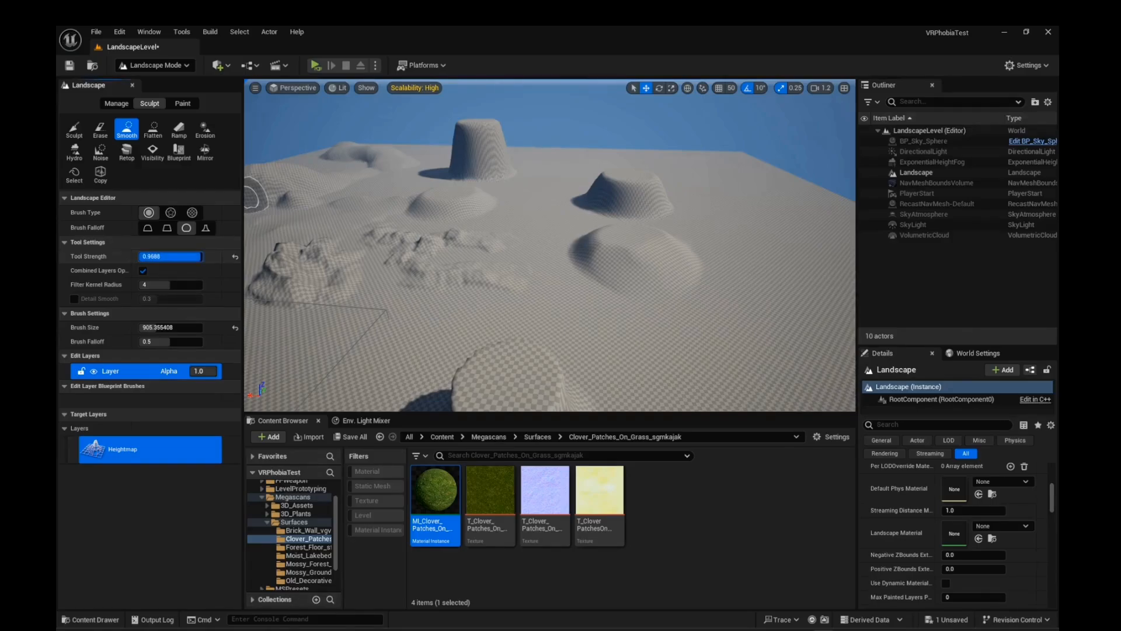
left_click_drag(193, 257, 173, 256)
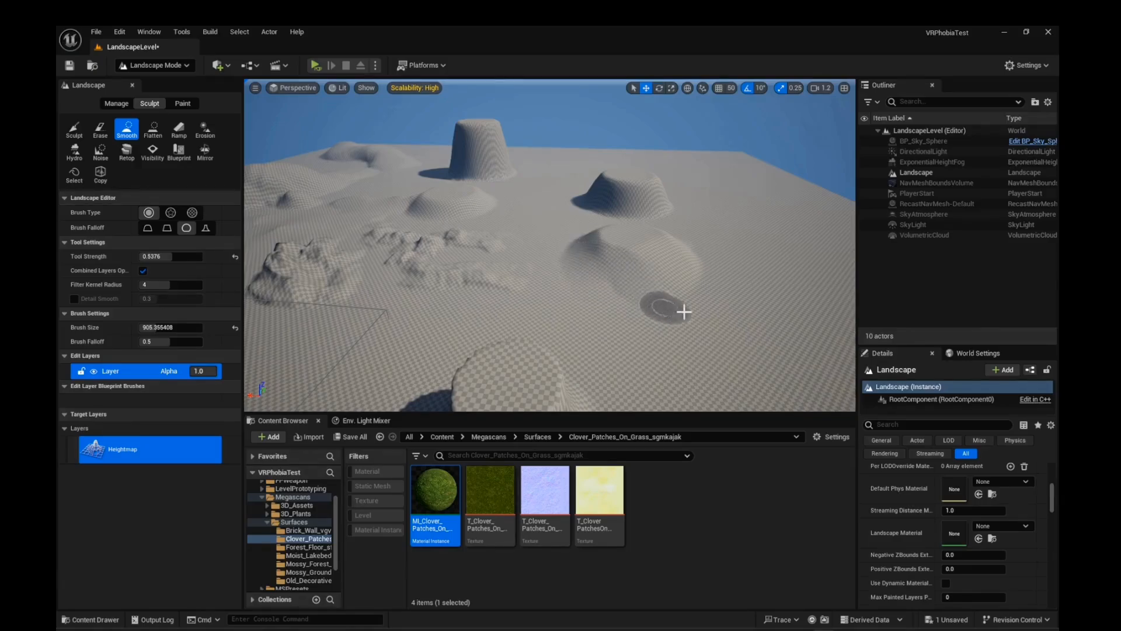
Use Flatten to extend level terrain outward from the nearby rounded hill in two directions and from the rocky area toward the foreground plateau.
left_click(152, 130)
mouse_move(648, 254)
left_mouse_down()
mouse_move(675, 245)
mouse_move(747, 257)
mouse_move(651, 244)
mouse_move(762, 260)
left_mouse_up()
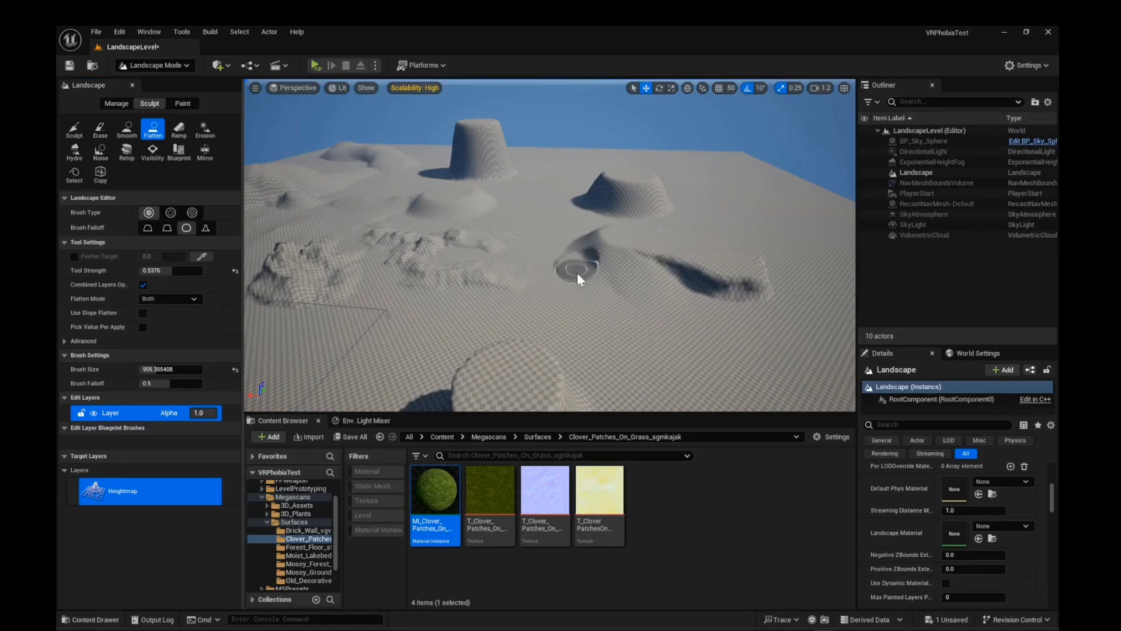
mouse_move(576, 301)
left_mouse_down()
mouse_move(571, 265)
mouse_move(578, 320)
mouse_move(587, 290)
left_mouse_up()
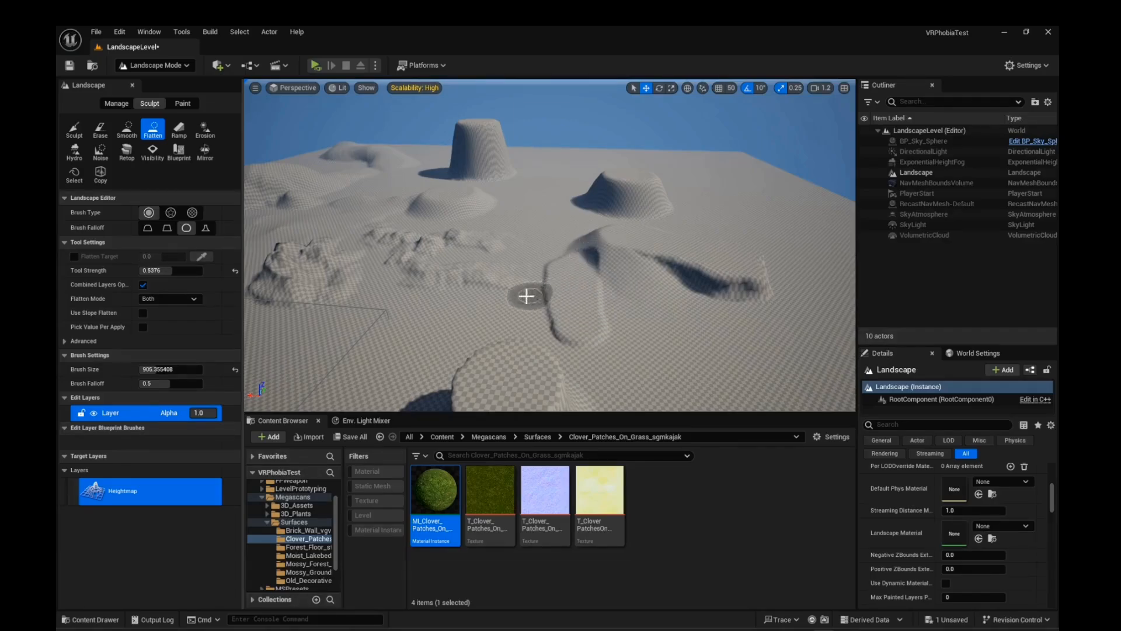
left_click_drag(437, 268, 424, 374)
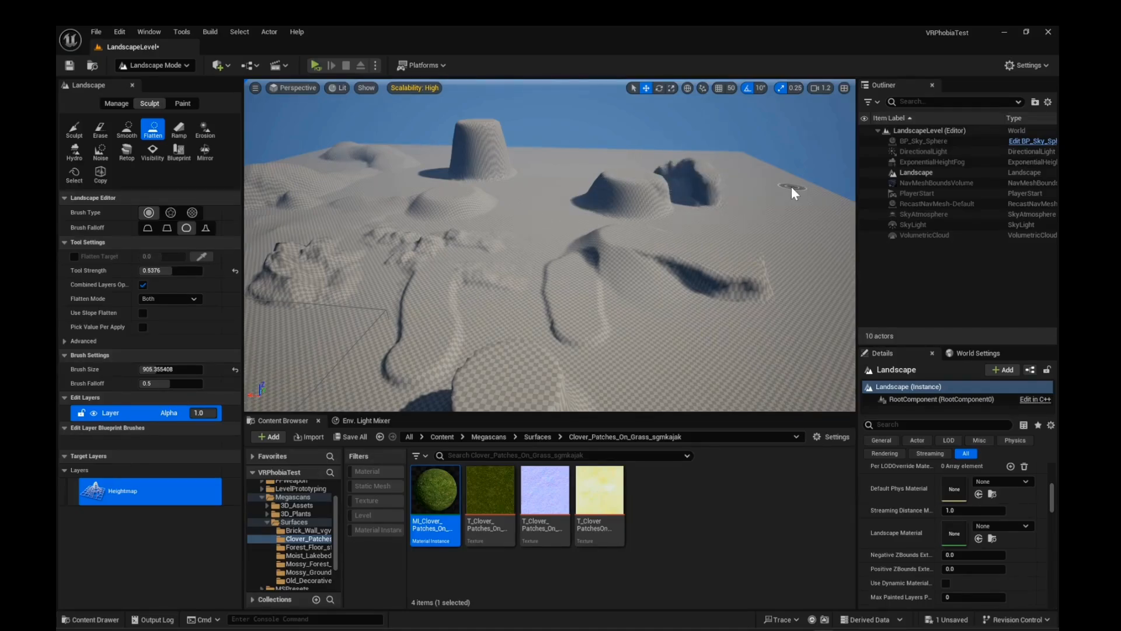
Try flattening outward from the top of the mound behind the rounded hill, undoing both this stroke and the previous one.
key("ctrl+z")
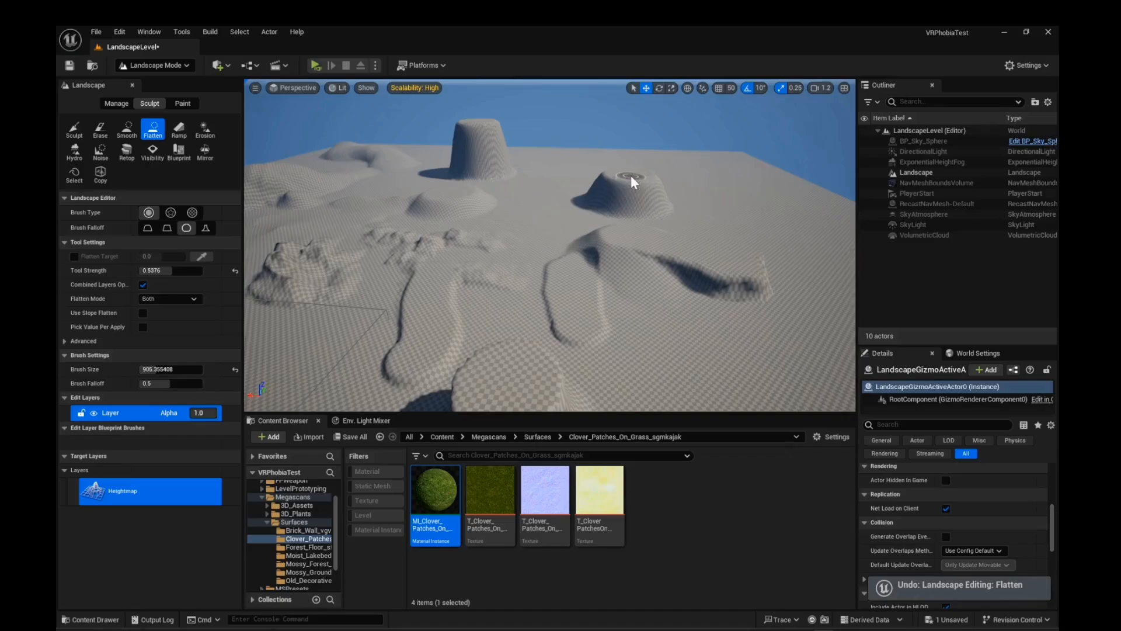
left_click_drag(638, 181, 727, 184)
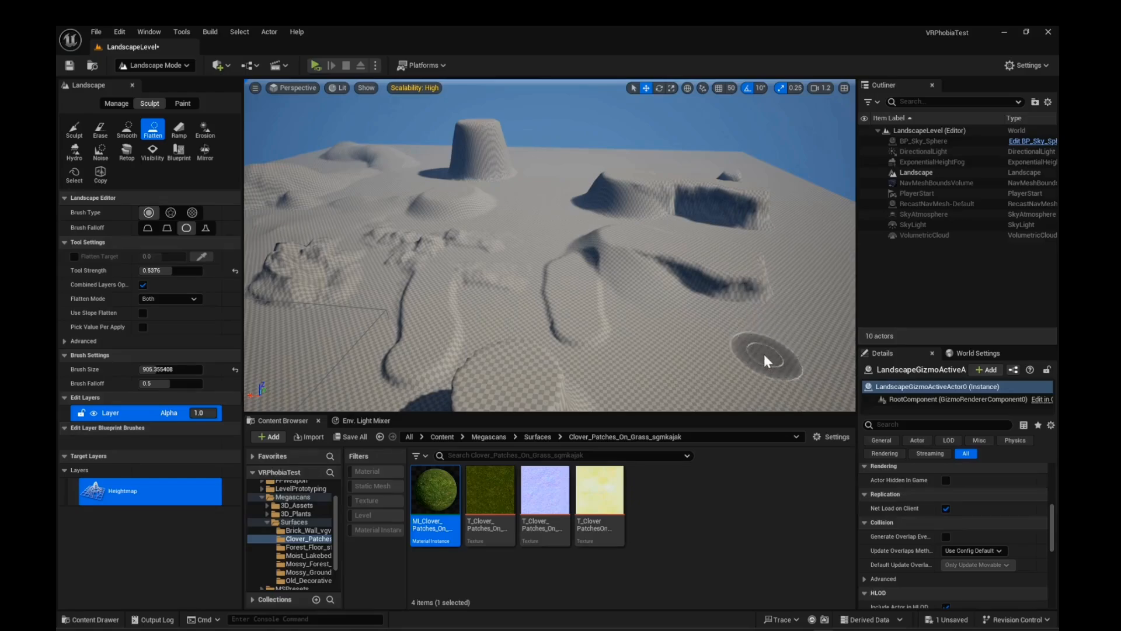
key("ctrl+z")
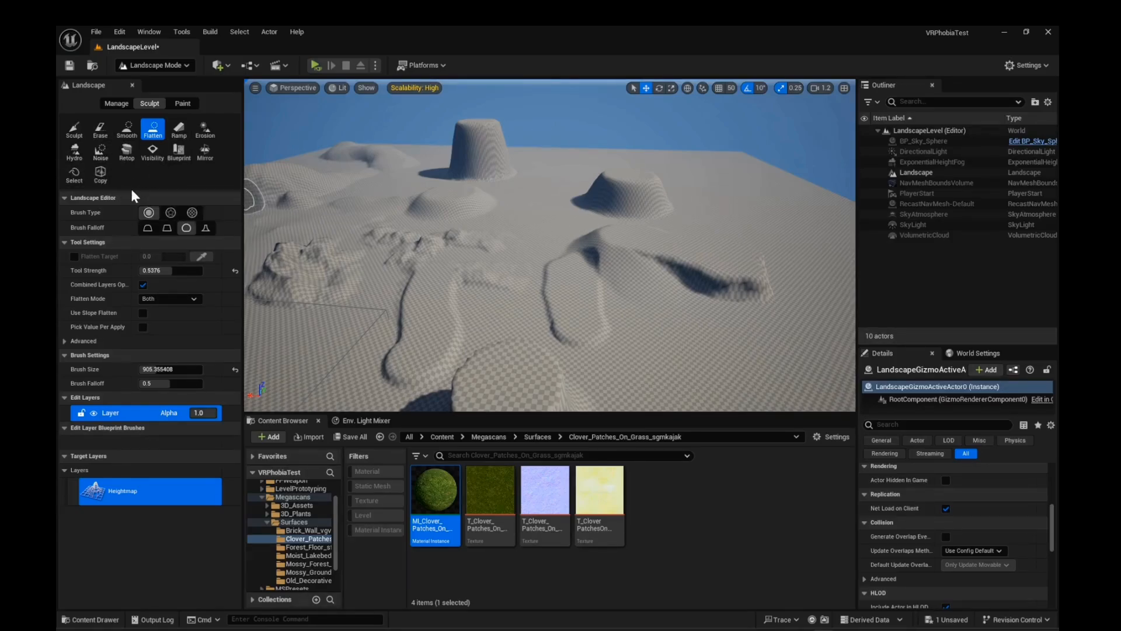
Use Erosion to wear down the edges of the flattened ridges and the side of the tall distant plateau.
left_click(205, 128)
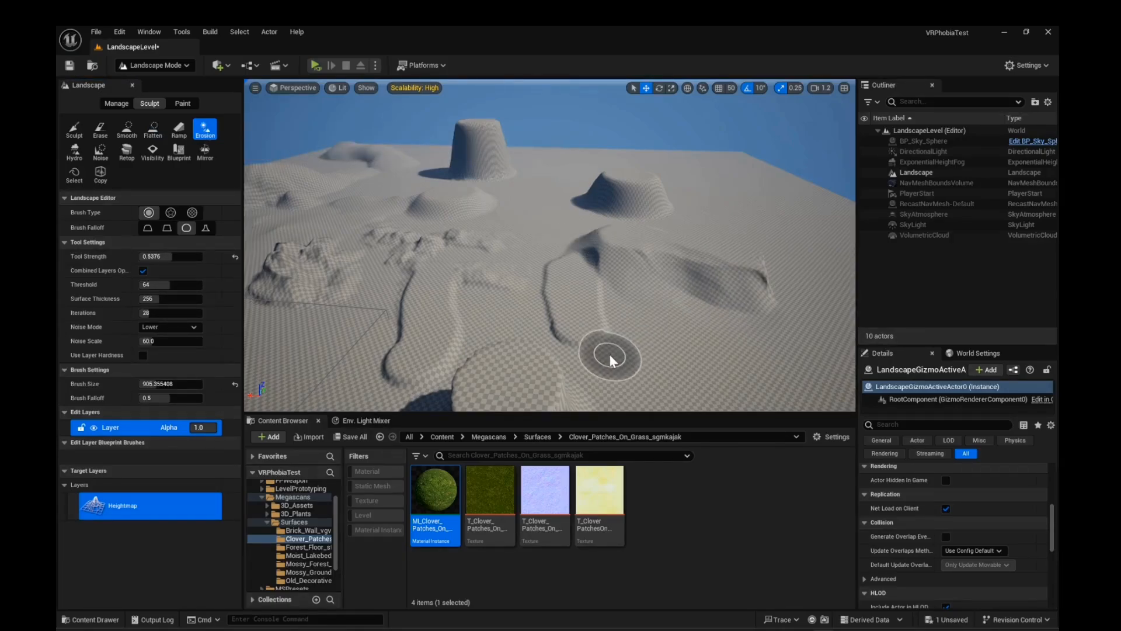
mouse_move(594, 326)
left_mouse_down()
mouse_move(622, 338)
mouse_move(560, 328)
mouse_move(653, 350)
left_mouse_up()
left_click_drag(482, 135, 497, 139)
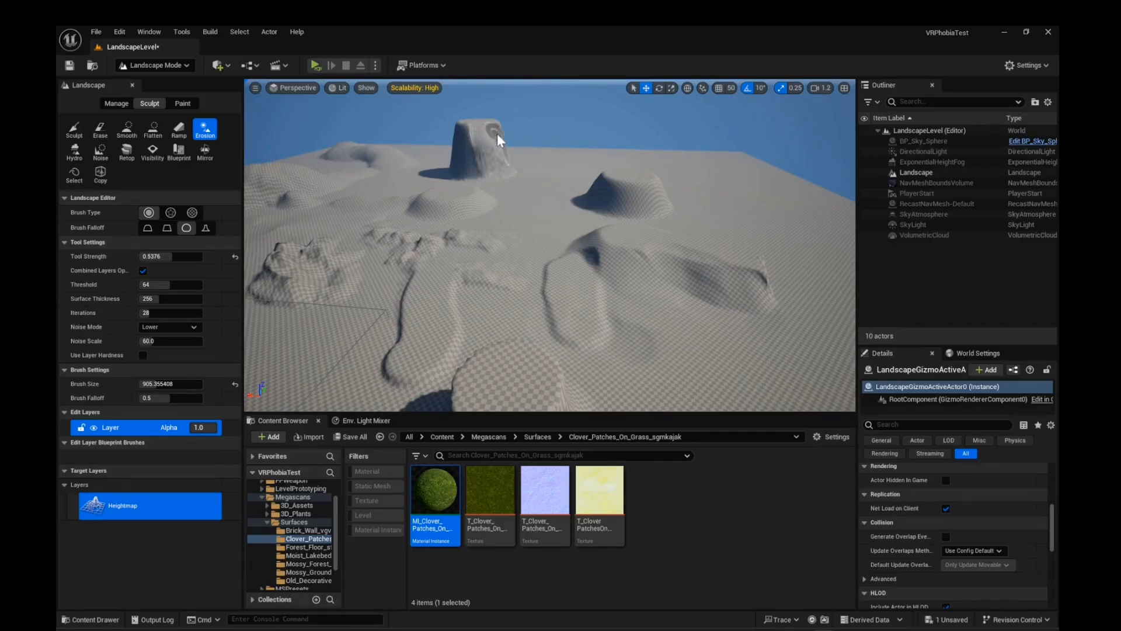
Reduce the erosion brush size to about 463 and erode the sides and upper edge of the tall plateau.
right_click_drag(549, 245, 500, 192)
scroll(514, 210, "up", 6)
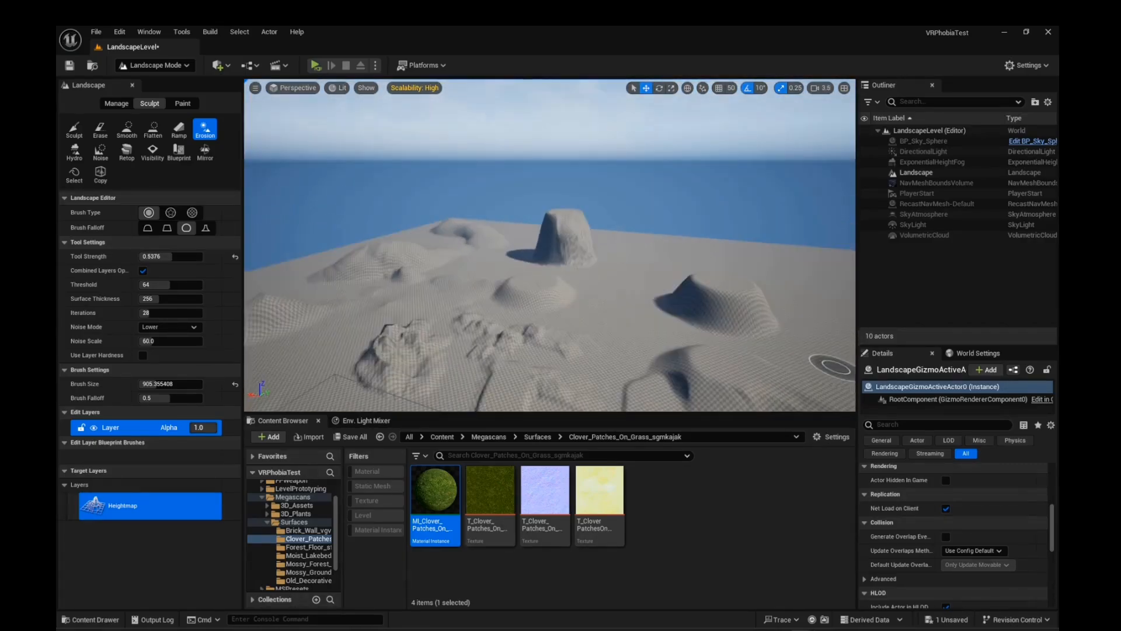
right_click_drag(624, 330, 633, 306)
key("w")
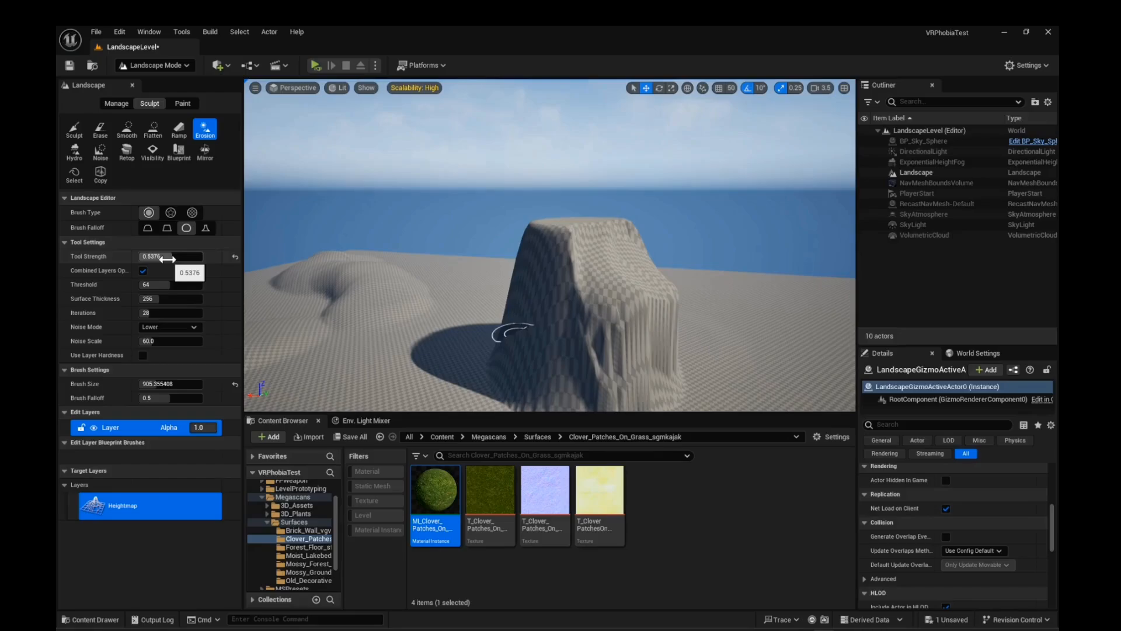
left_click_drag(169, 384, 155, 383)
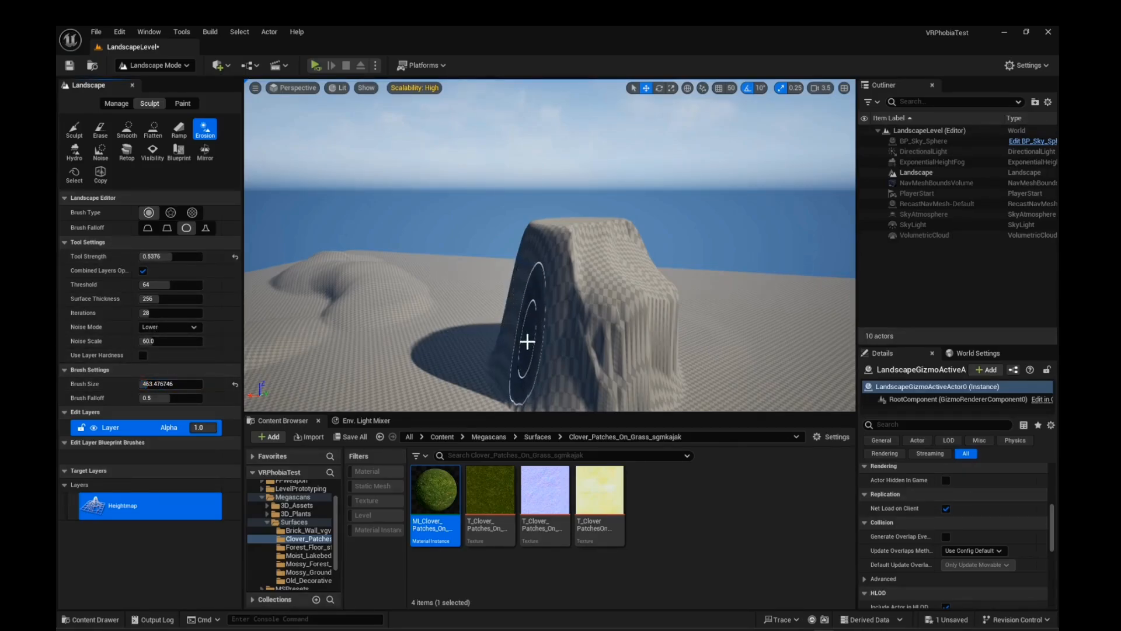
right_click_drag(527, 342, 533, 288)
key("s")
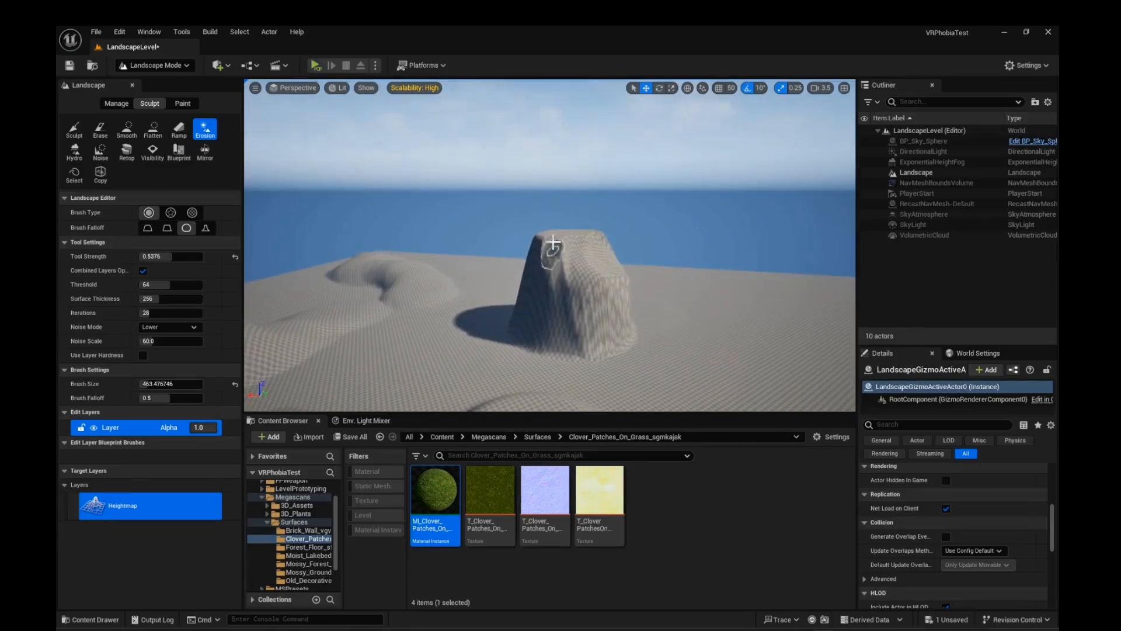
left_click_drag(531, 250, 536, 258)
Sculpt a raised ridge with a peak beside the flat-topped plateau, using the Sculpt tool with linear falloff and brush size about 1163.
right_click_drag(483, 286, 397, 320)
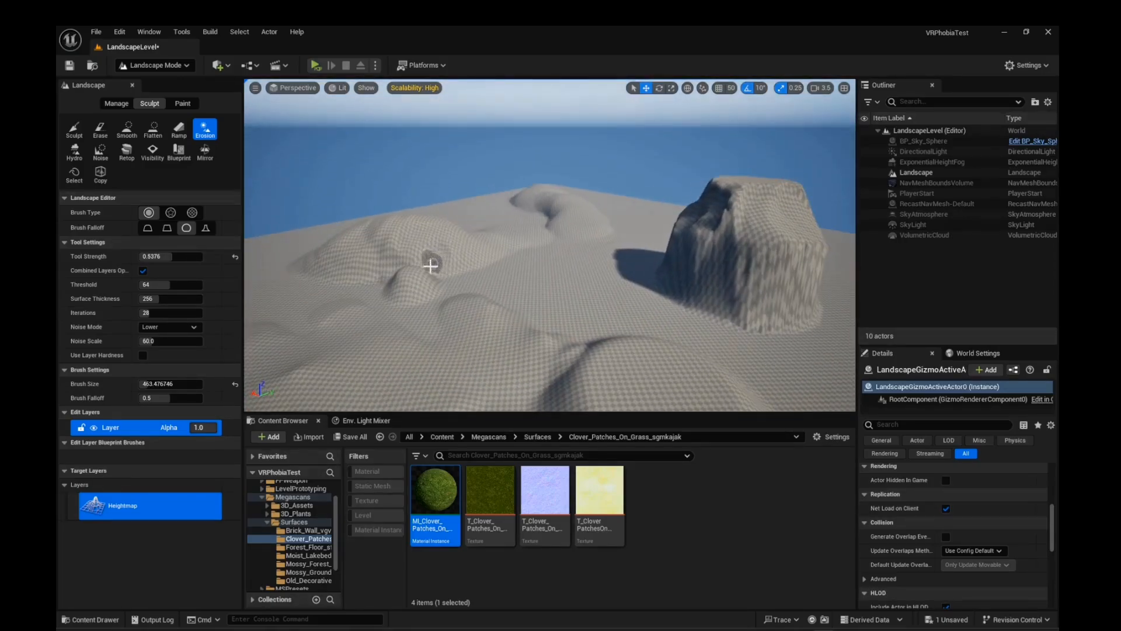
right_click_drag(467, 309, 561, 338)
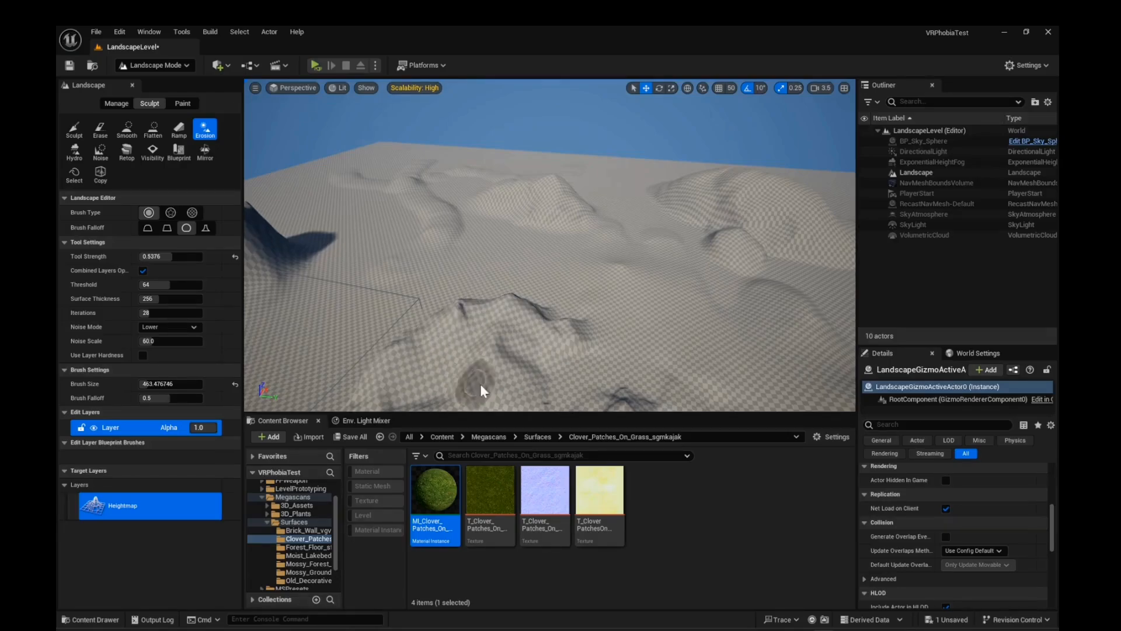
right_click_drag(482, 385, 613, 349)
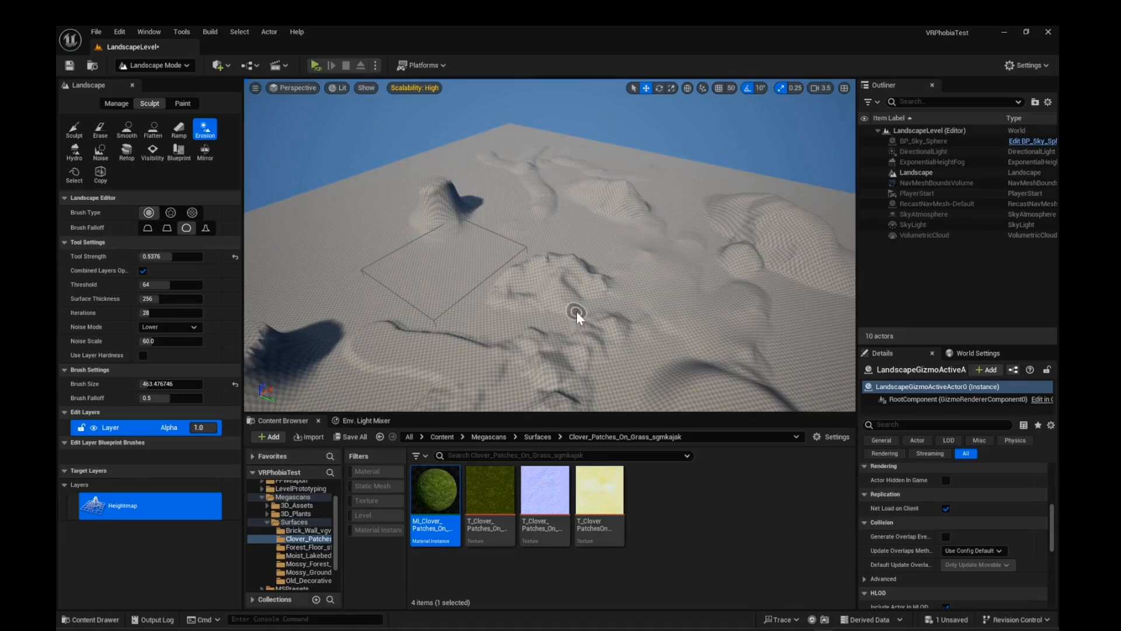
mouse_move(576, 312)
right_mouse_down()
mouse_move(537, 321)
mouse_move(519, 307)
mouse_move(427, 304)
mouse_move(408, 327)
mouse_move(474, 264)
mouse_move(461, 274)
right_mouse_up()
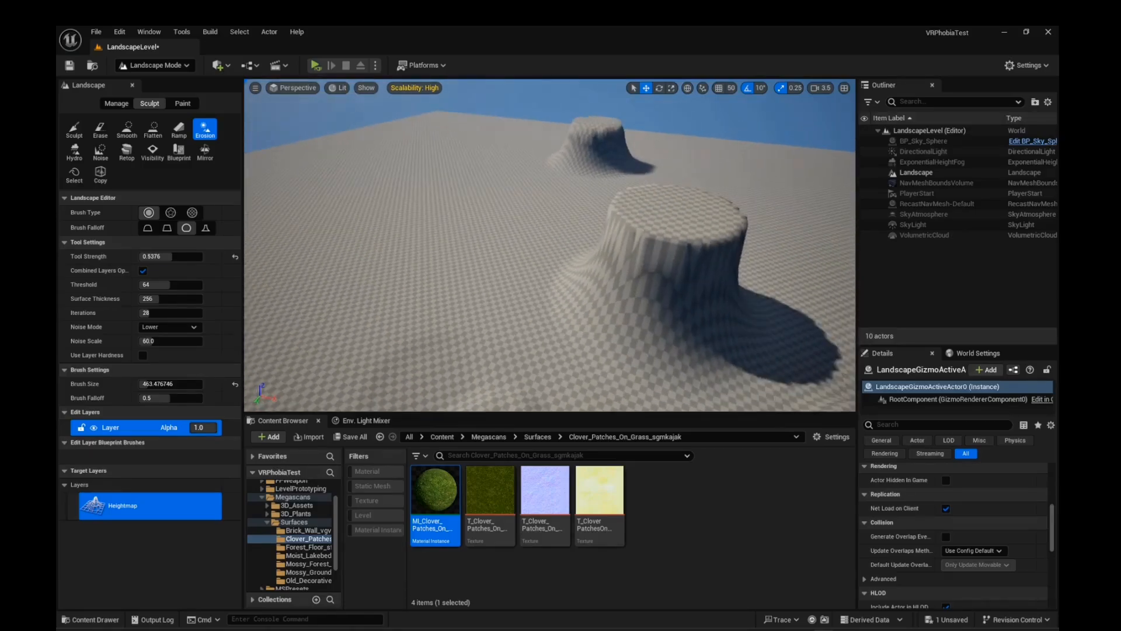
left_click(84, 135)
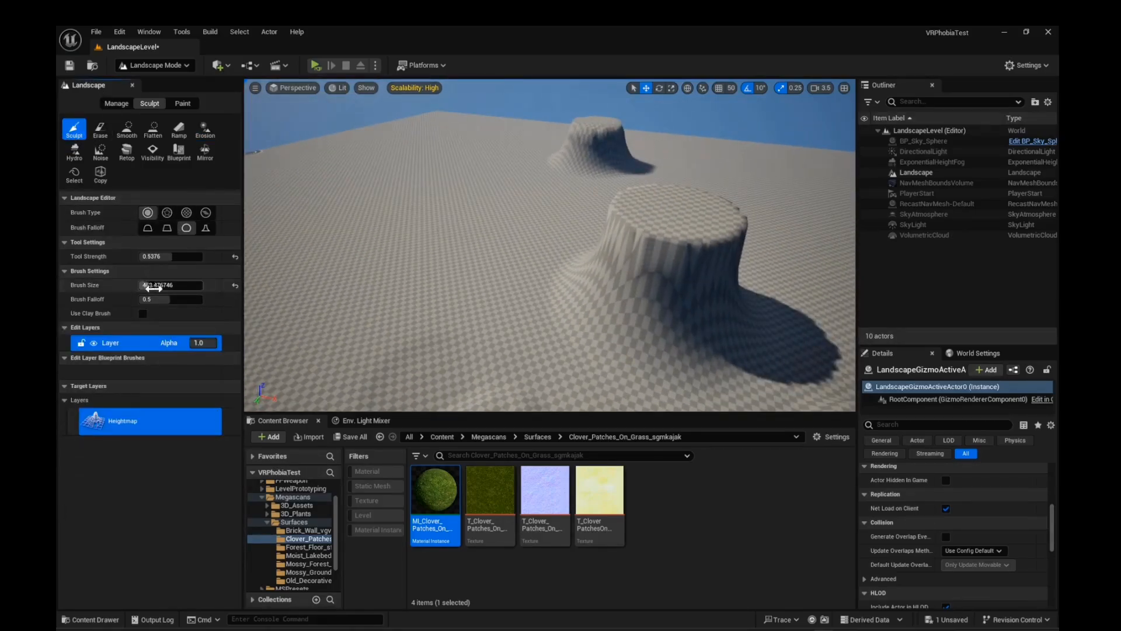
left_click_drag(154, 256, 155, 256)
left_click(167, 228)
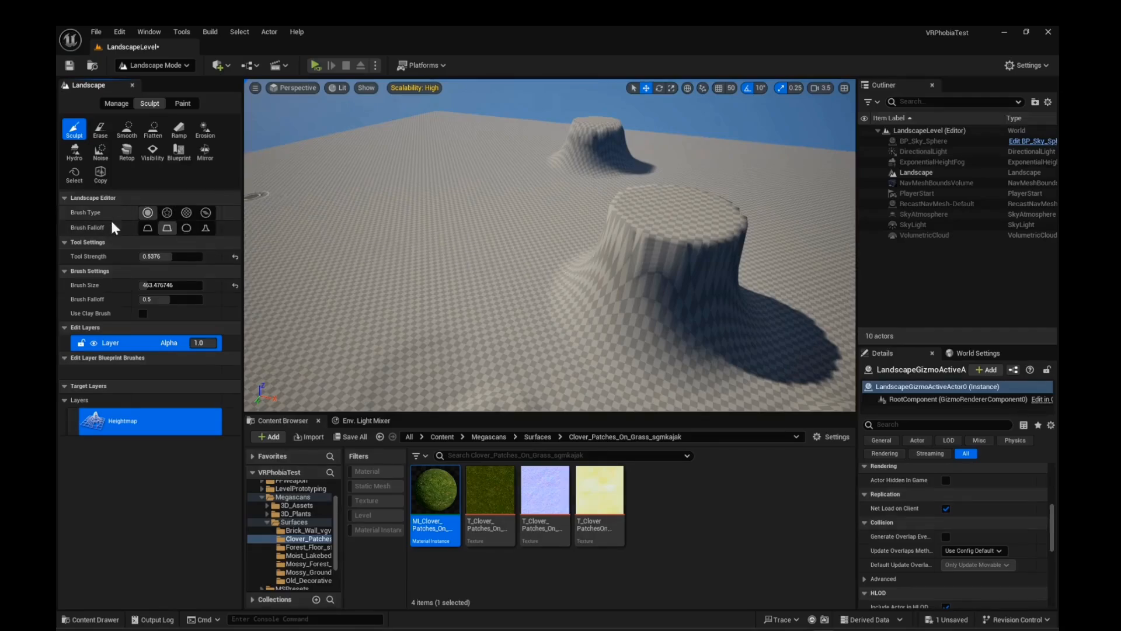
left_click_drag(153, 286, 202, 286)
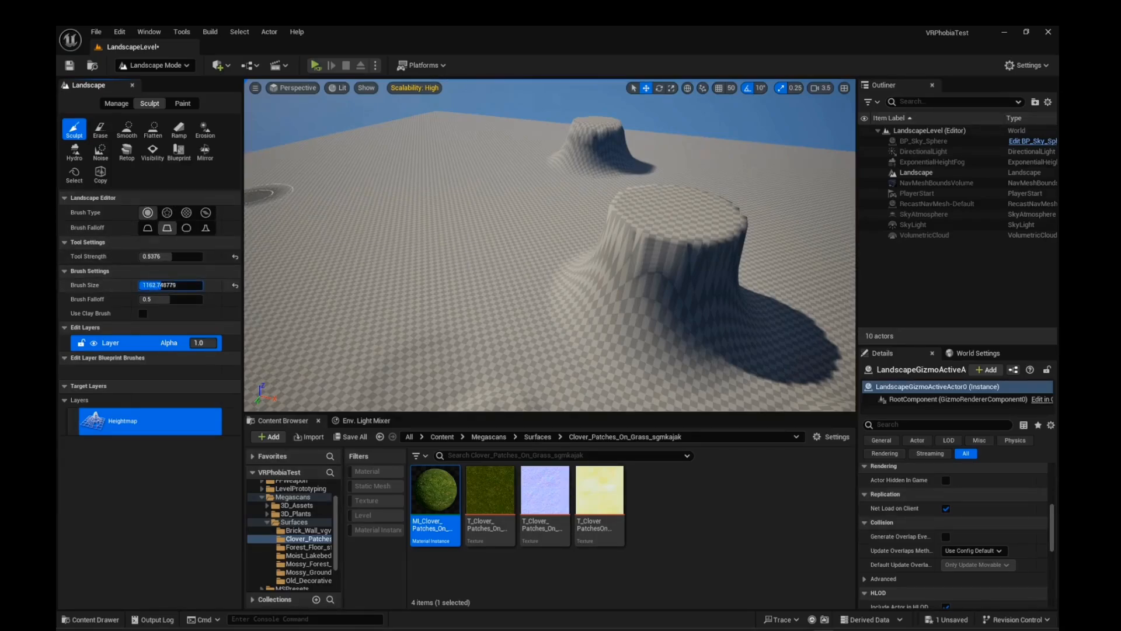
mouse_move(607, 300)
left_mouse_down()
mouse_move(568, 281)
mouse_move(481, 275)
mouse_move(510, 252)
mouse_move(601, 257)
mouse_move(465, 270)
mouse_move(440, 287)
left_mouse_up()
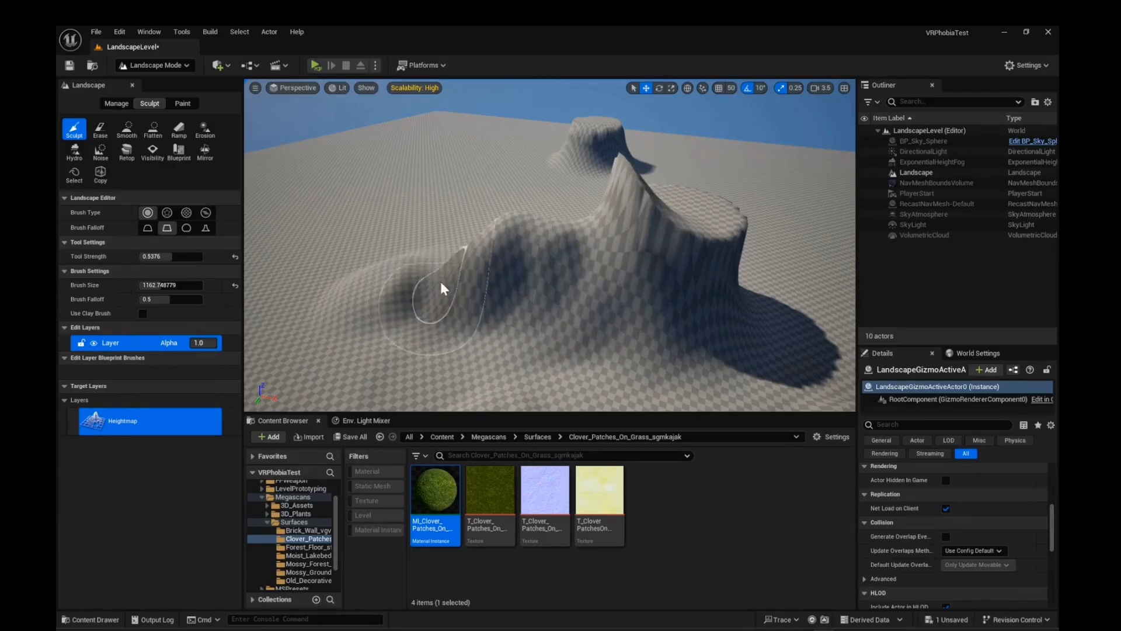
Sculpt rough, rocky patches on both sides of the central ridge, using the Alpha brush type and raising tool strength to 0.7352.
key("s")
right_click_drag(440, 288, 441, 287)
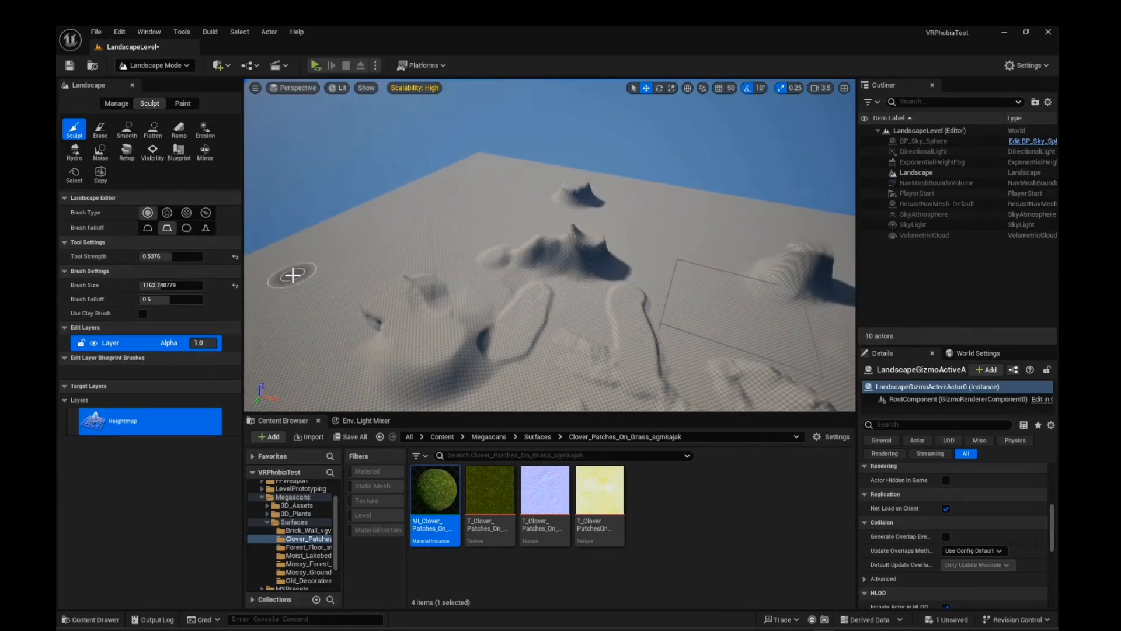
left_click(169, 214)
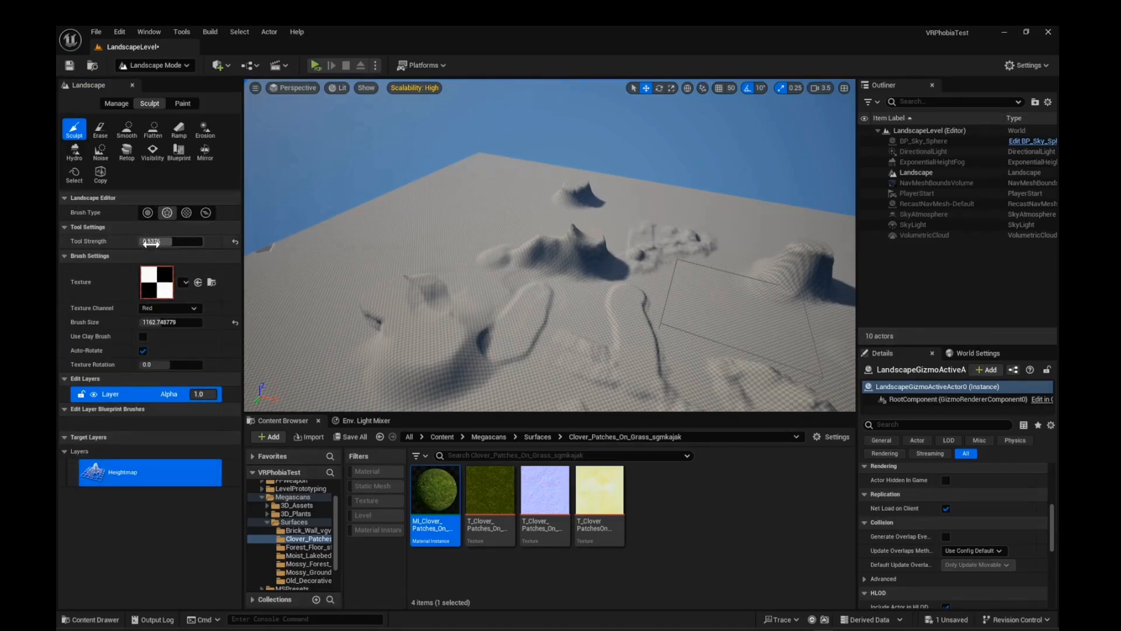
left_click_drag(153, 241, 164, 241)
mouse_move(467, 249)
left_mouse_down()
mouse_move(417, 252)
mouse_move(513, 228)
mouse_move(465, 225)
mouse_move(464, 236)
mouse_move(512, 228)
left_mouse_up()
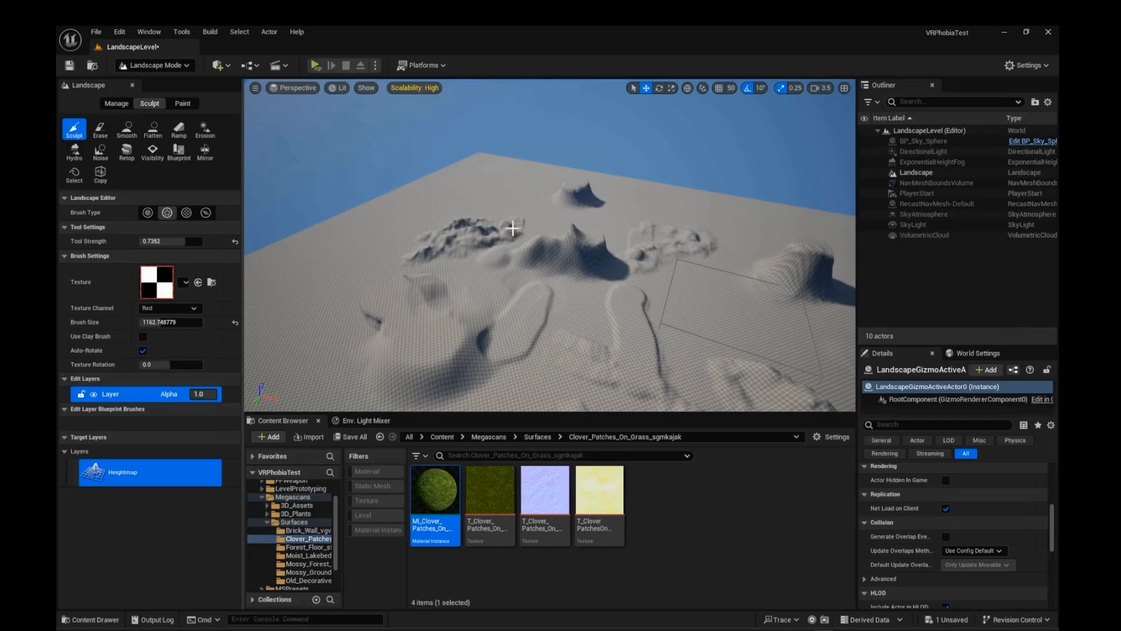
Use the Erase tool to lower the near side of the newly sculpted rocky patch.
right_click_drag(581, 255, 464, 279)
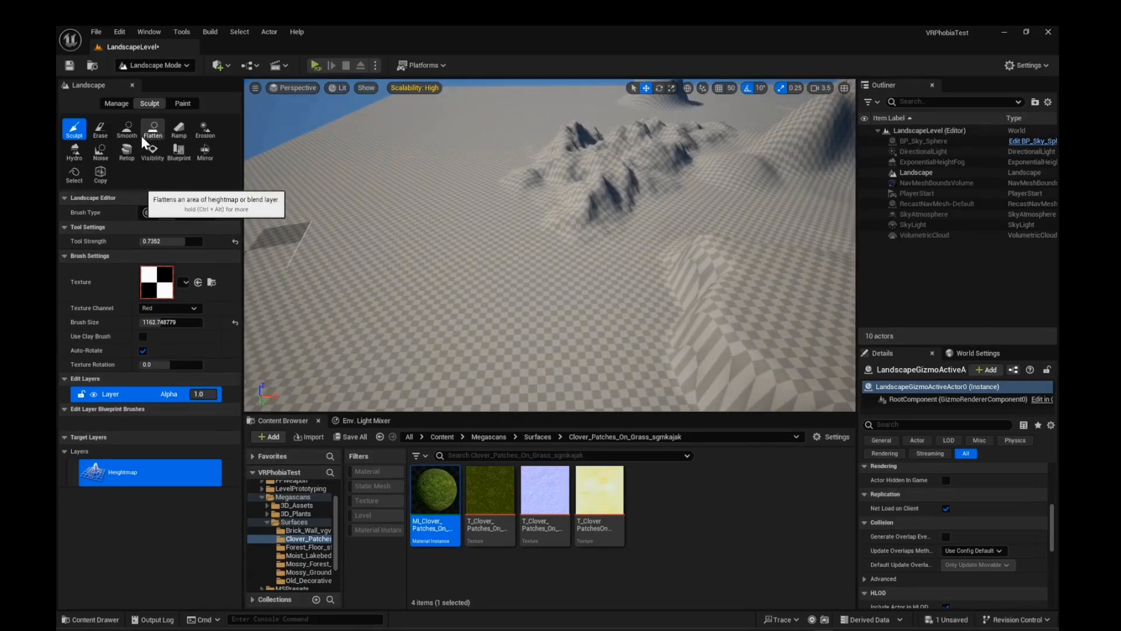
left_click(100, 129)
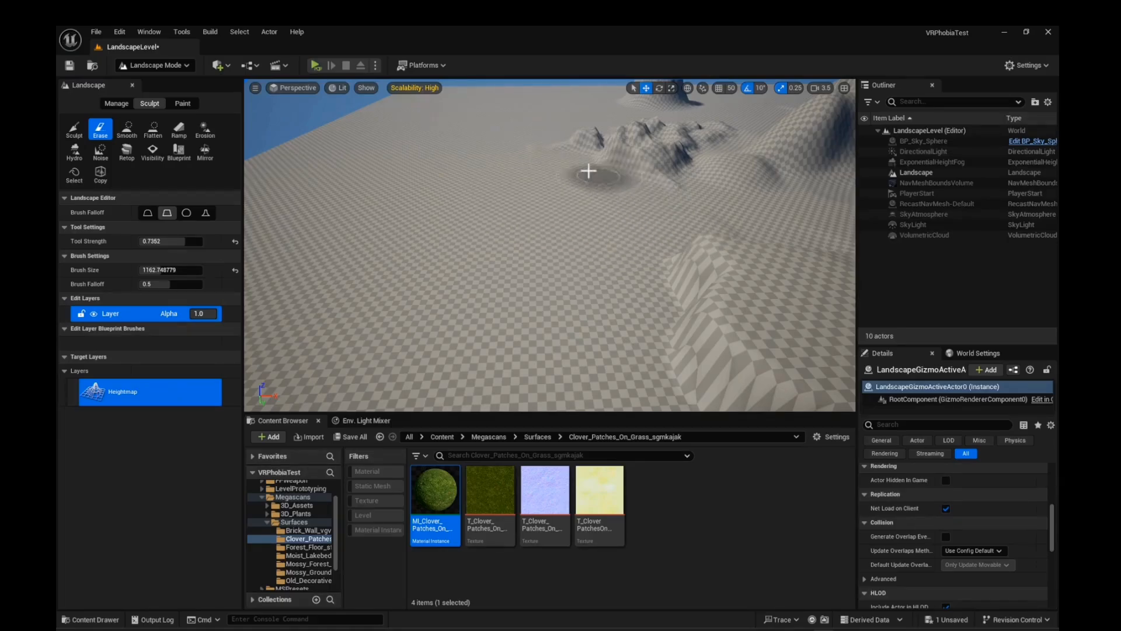
left_click_drag(589, 171, 626, 185)
Assign the MI_Clover_Patches_On_Grass material instance as the Landscape actor's landscape material.
mouse_move(626, 185)
right_mouse_down()
mouse_move(785, 163)
mouse_move(785, 105)
right_mouse_up()
key("s")
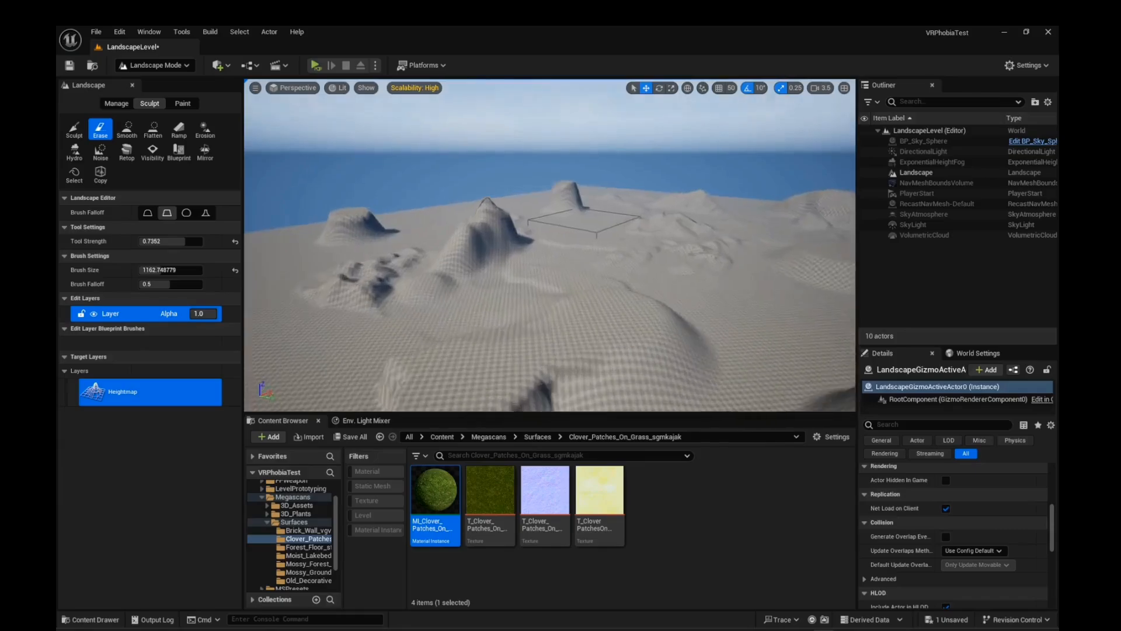
key("w")
right_click_drag(484, 163, 485, 216)
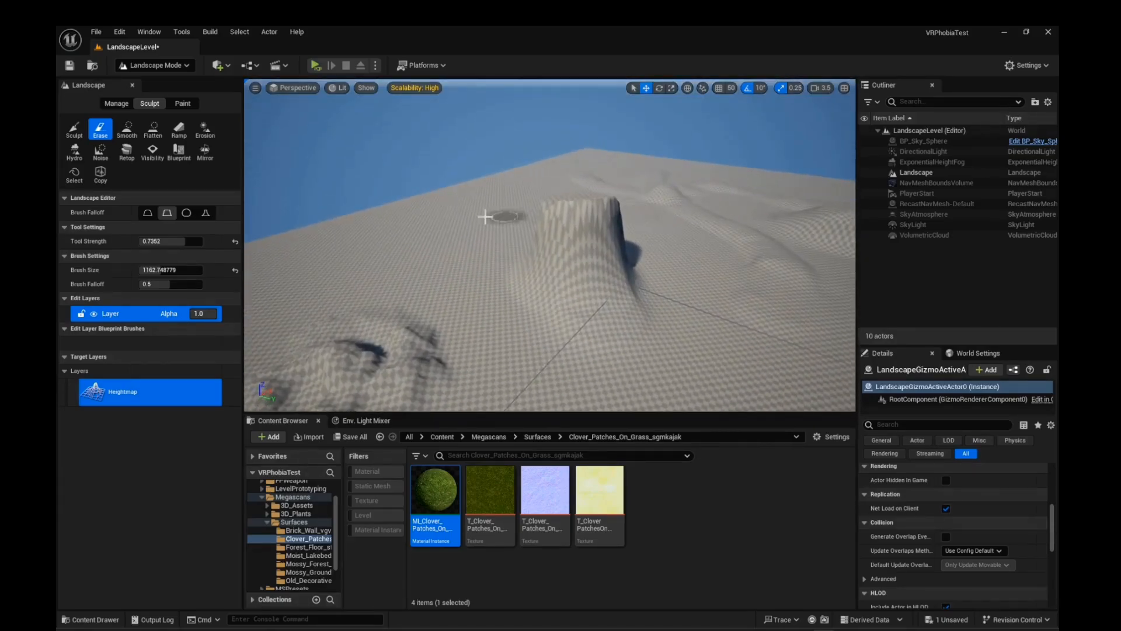
right_click_drag(829, 340, 847, 351)
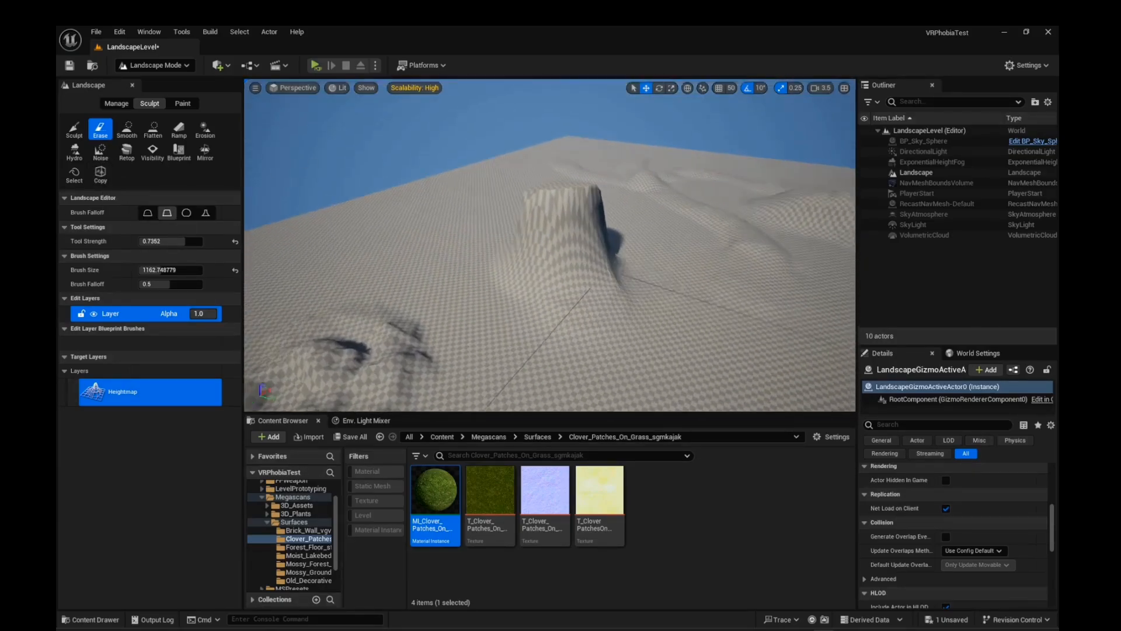
right_click_drag(525, 283, 663, 292)
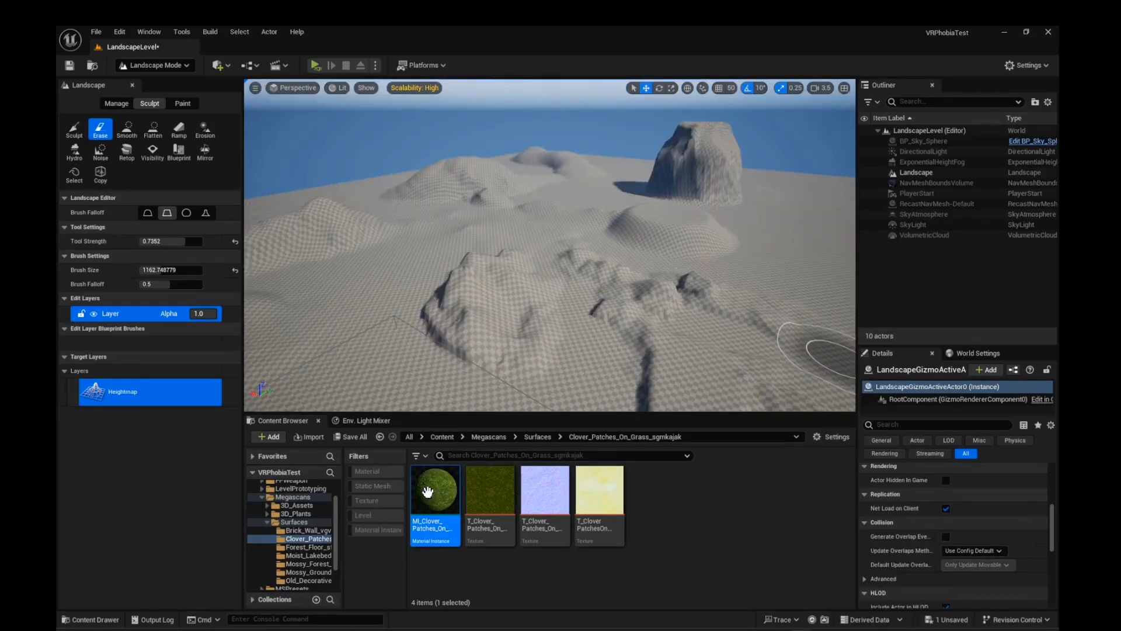
left_click(928, 173)
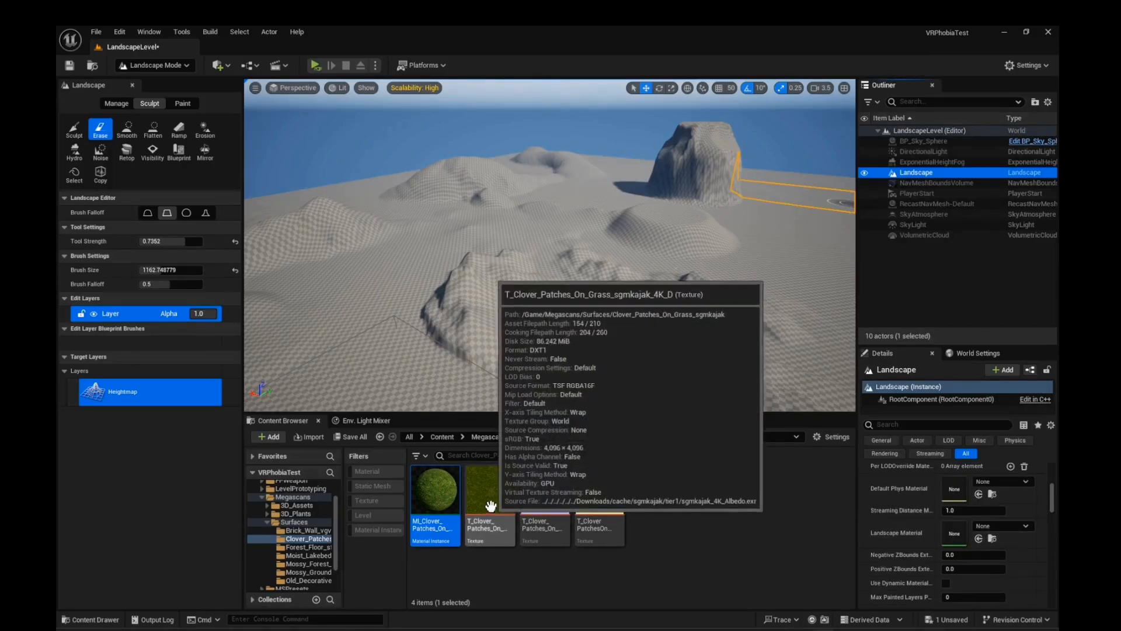
left_click_drag(490, 496, 980, 534)
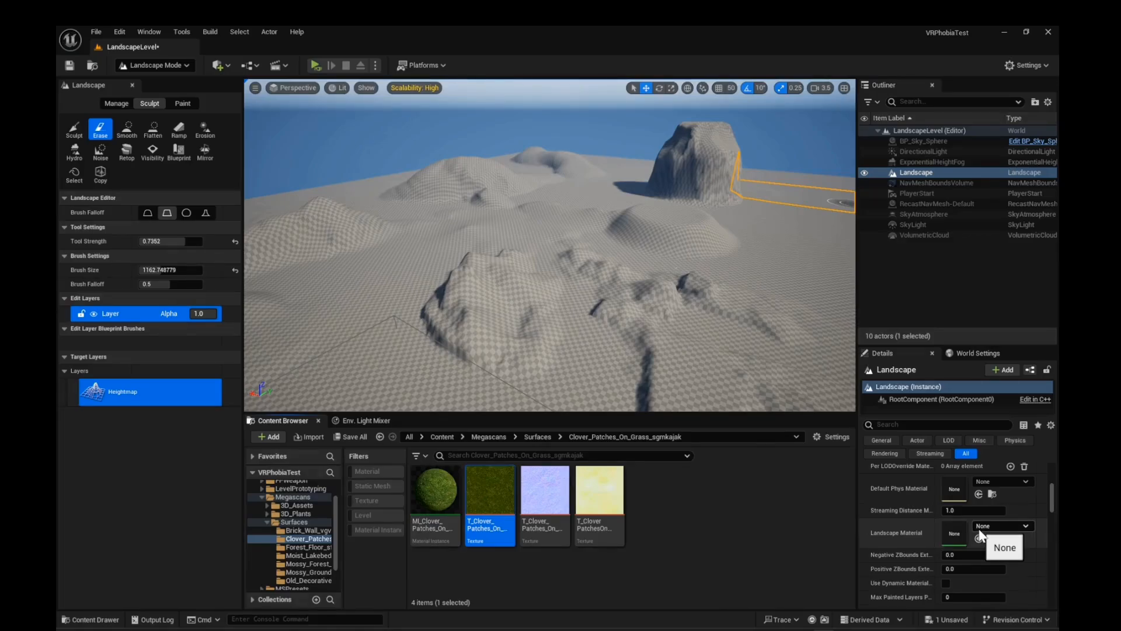
left_click(435, 490)
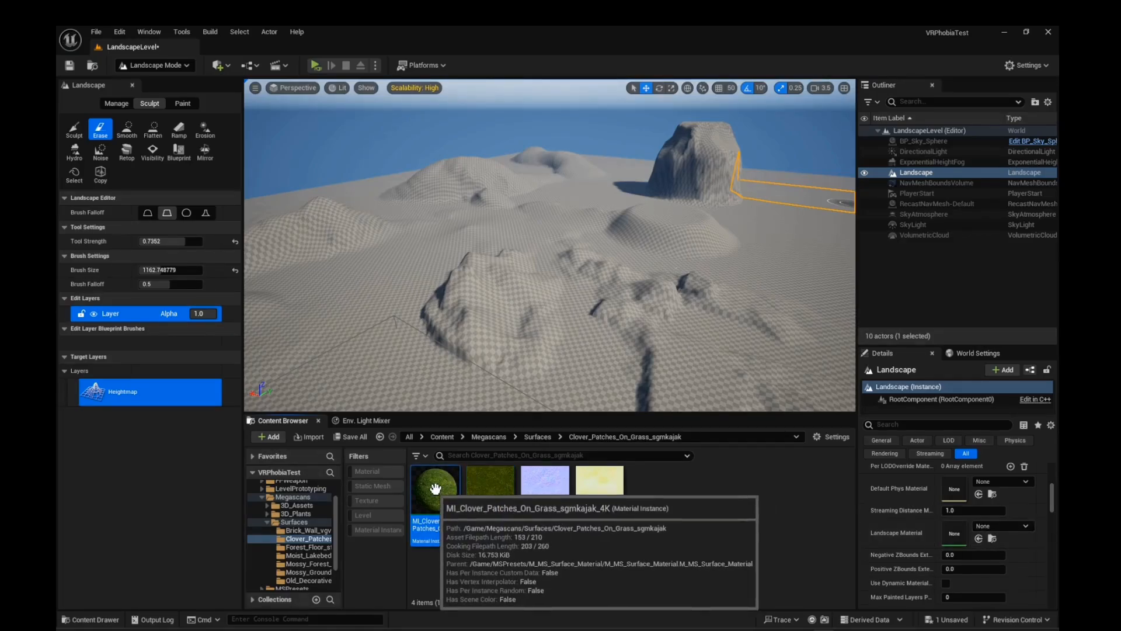
left_click_drag(435, 490, 954, 532)
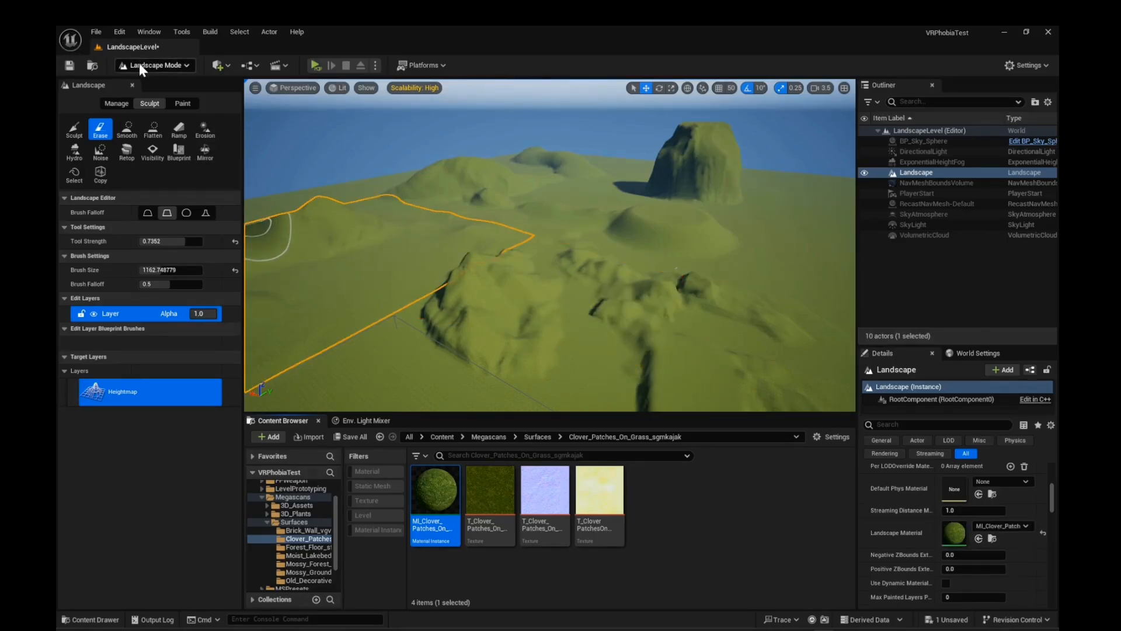
Save the current level and switch the editor to Selection mode.
left_click(96, 34)
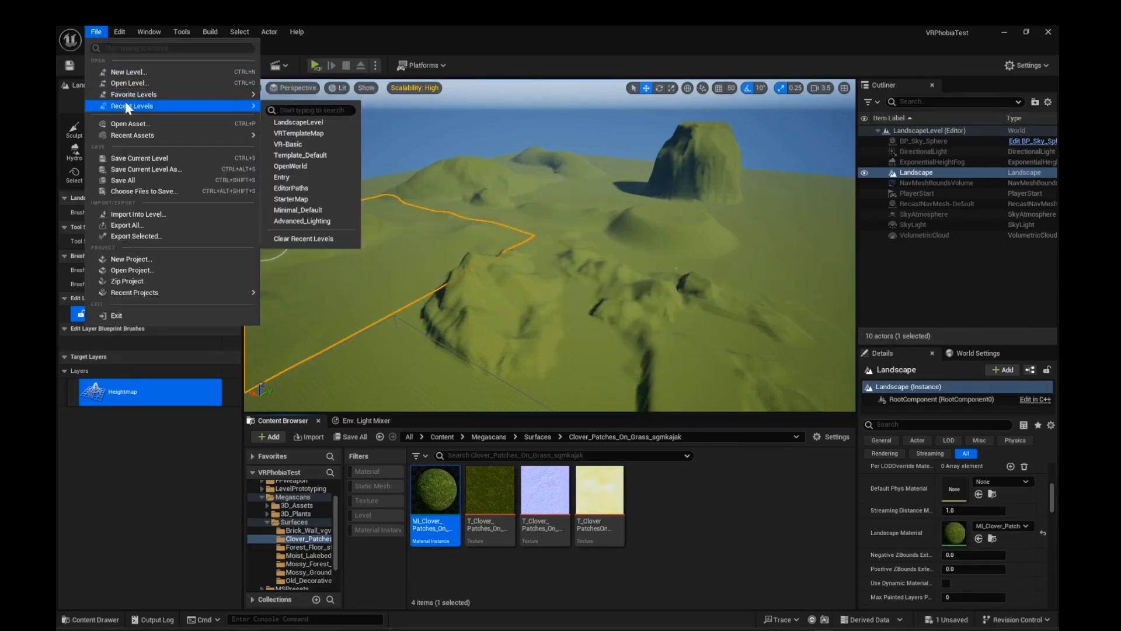
left_click(135, 155)
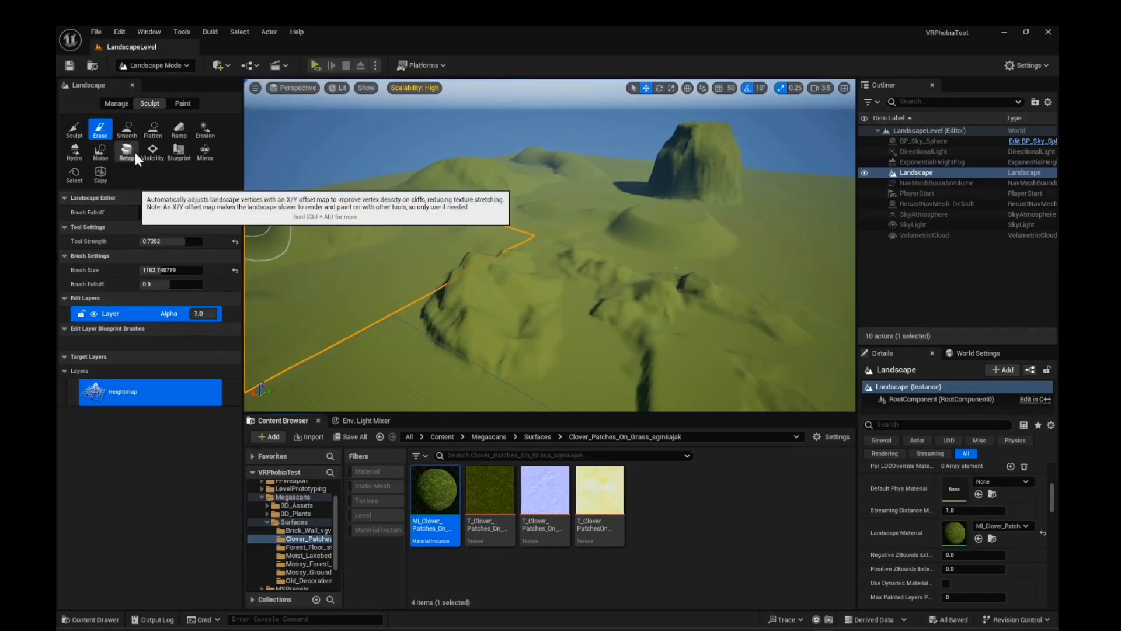
left_click(129, 66)
left_click(143, 83)
Examine the grass-covered landscape from a wide overview down to ground level in front of the tall mountain.
right_click_drag(520, 311, 651, 310)
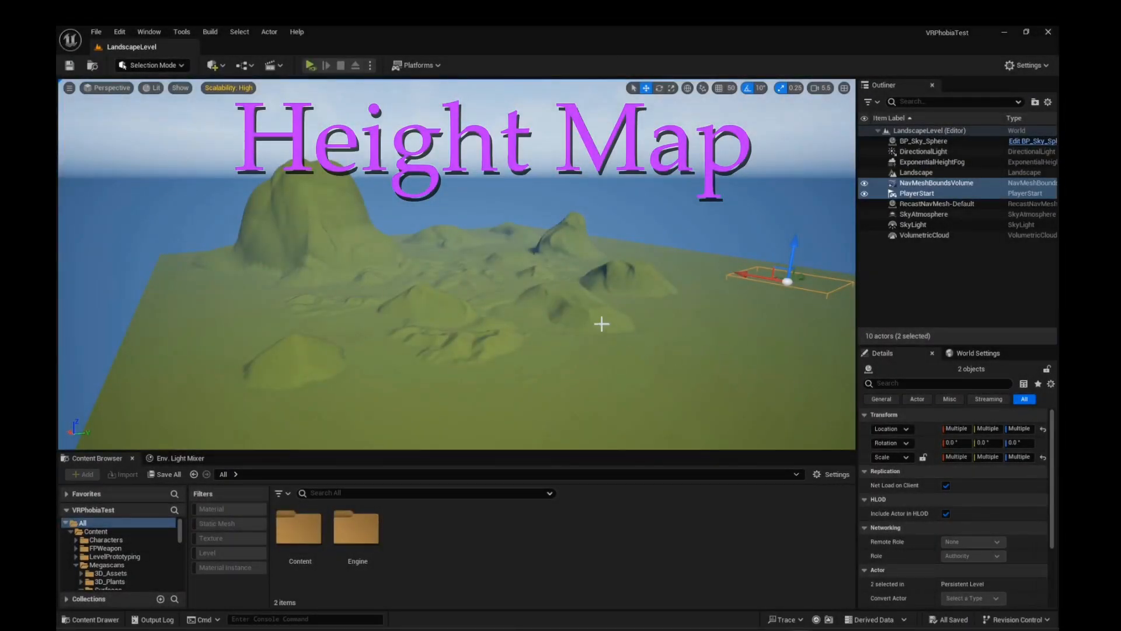
right_click_drag(583, 280, 516, 302)
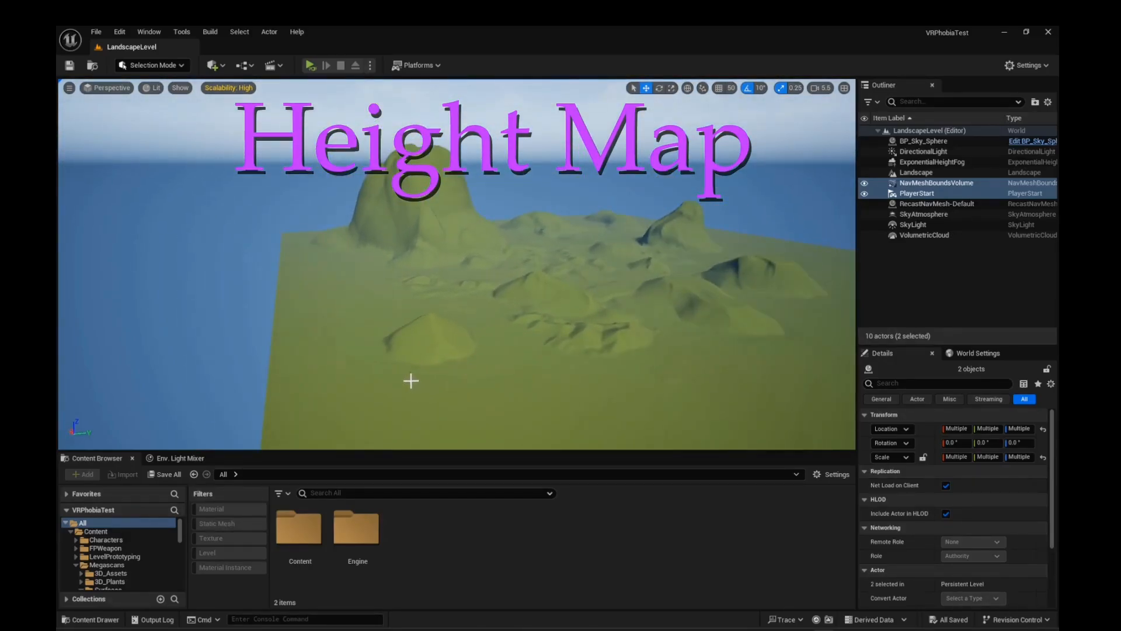
mouse_move(569, 274)
right_mouse_down()
mouse_move(613, 262)
mouse_move(592, 267)
mouse_move(613, 316)
mouse_move(607, 283)
mouse_move(660, 282)
mouse_move(573, 274)
right_mouse_up()
key("w")
scroll(624, 280, "down", 3)
key("w")
key("d")
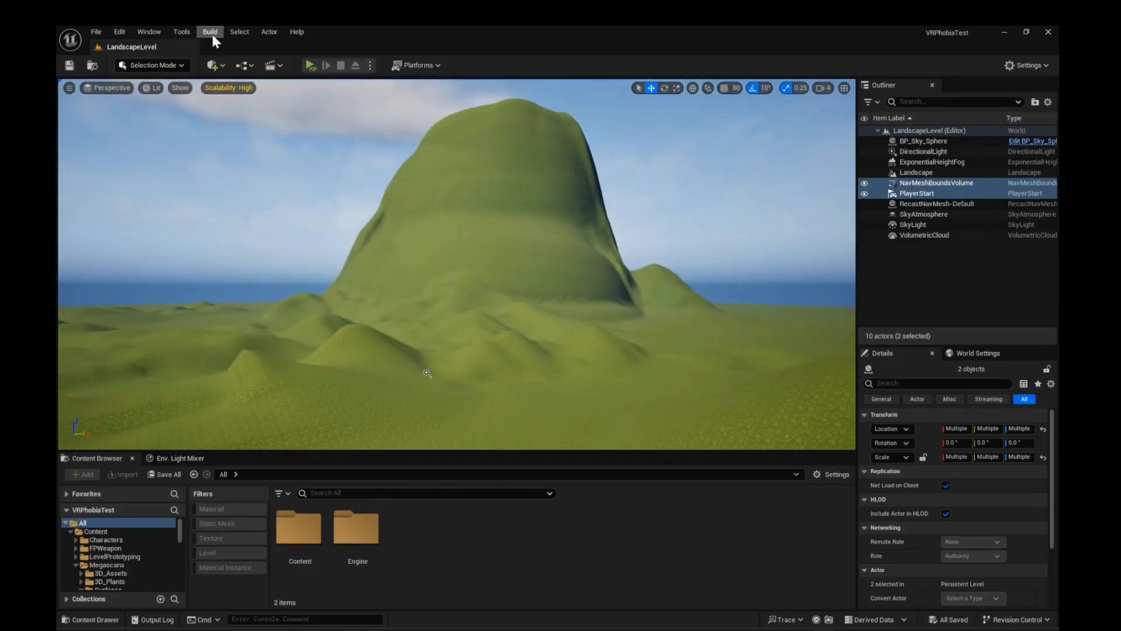
Return to Landscape mode and open the landscape import/export tool, reviewing the heightmap import options before choosing Export.
left_click(136, 67)
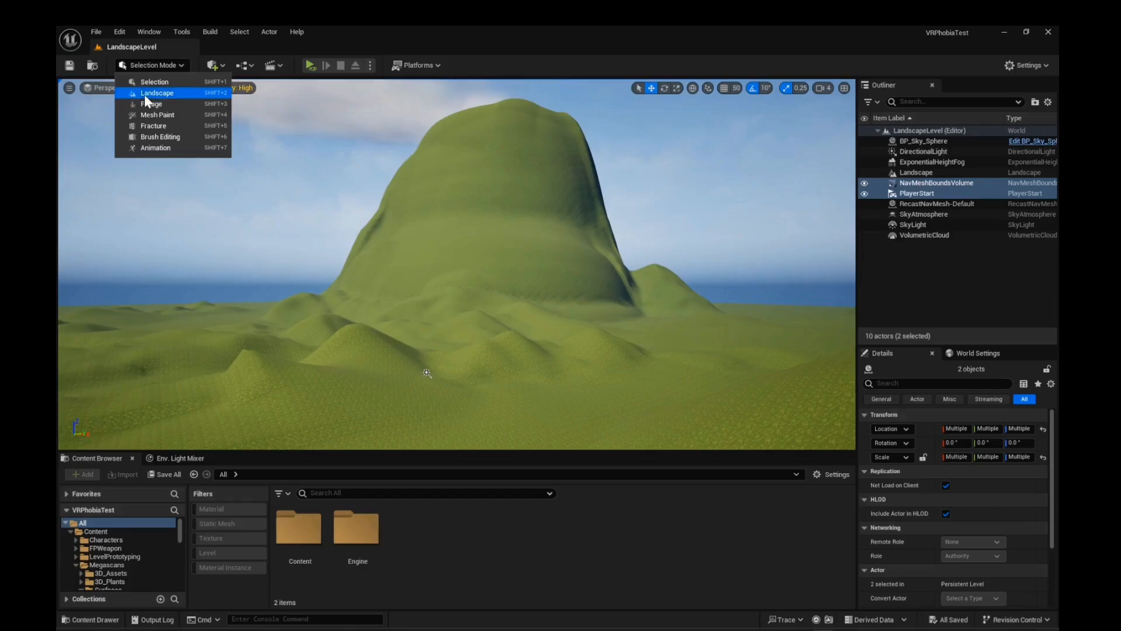
left_click(145, 94)
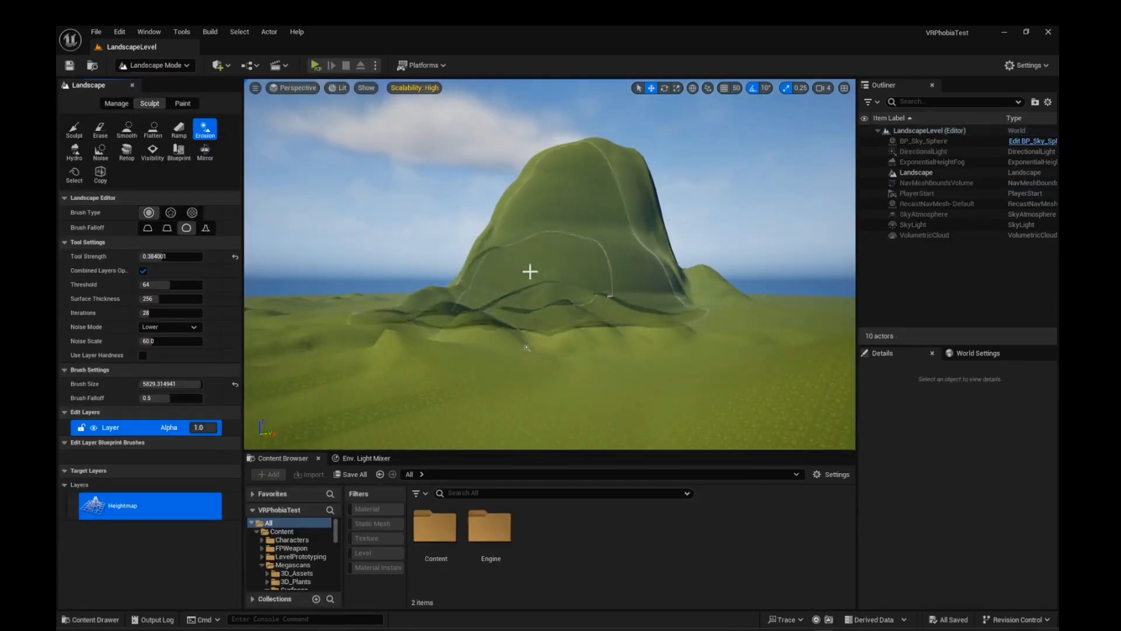
left_click(116, 103)
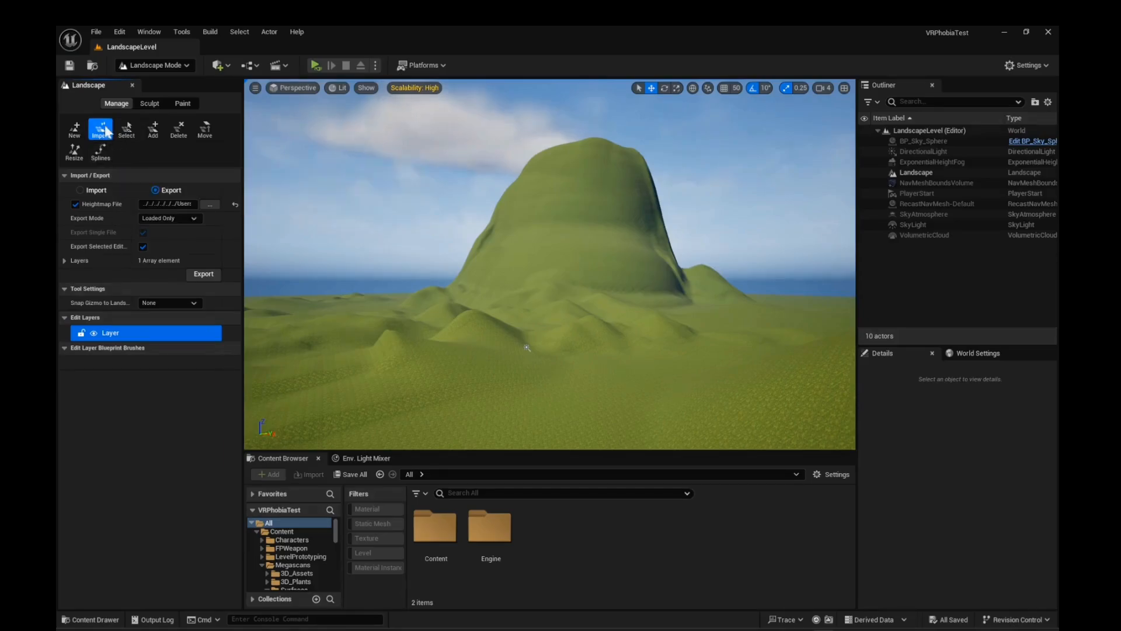
left_click(74, 129)
left_click(99, 133)
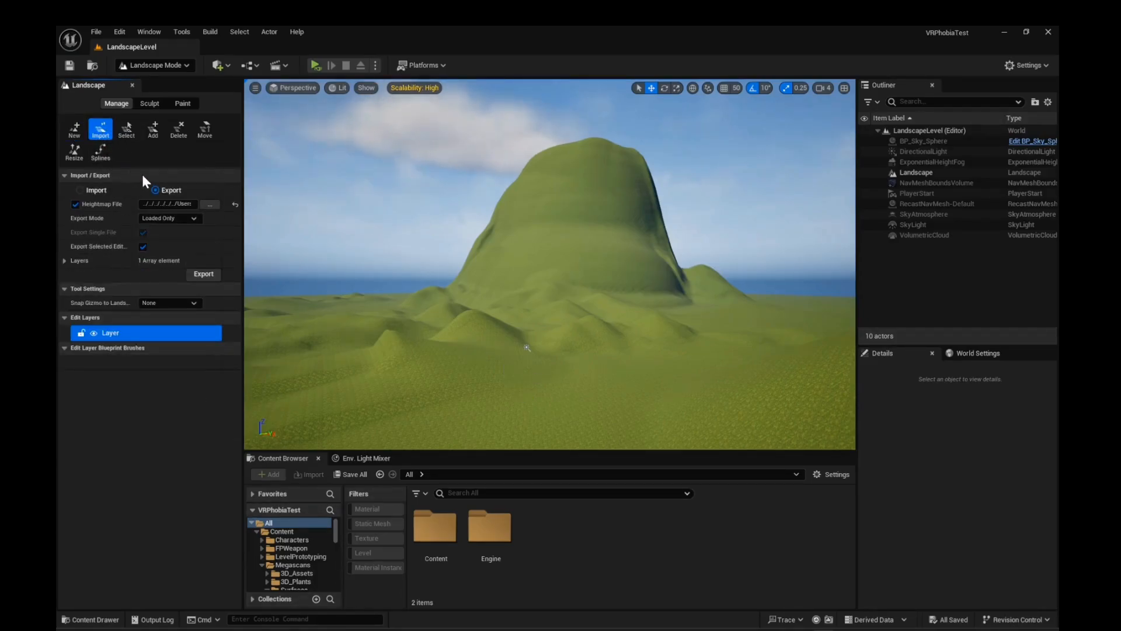
left_click(80, 191)
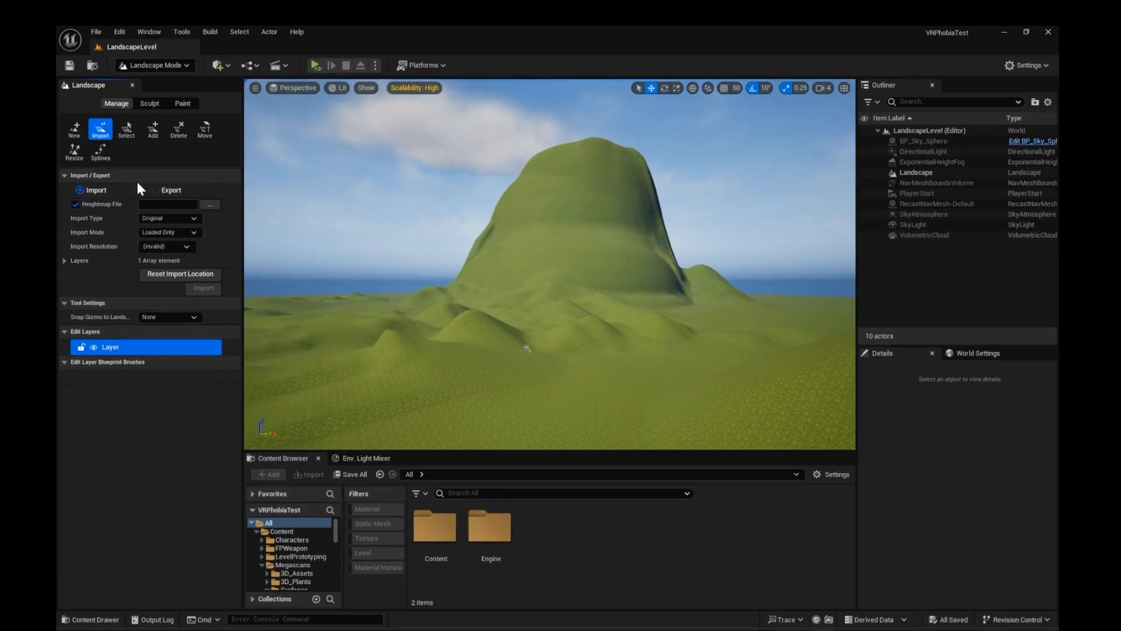
left_click(156, 189)
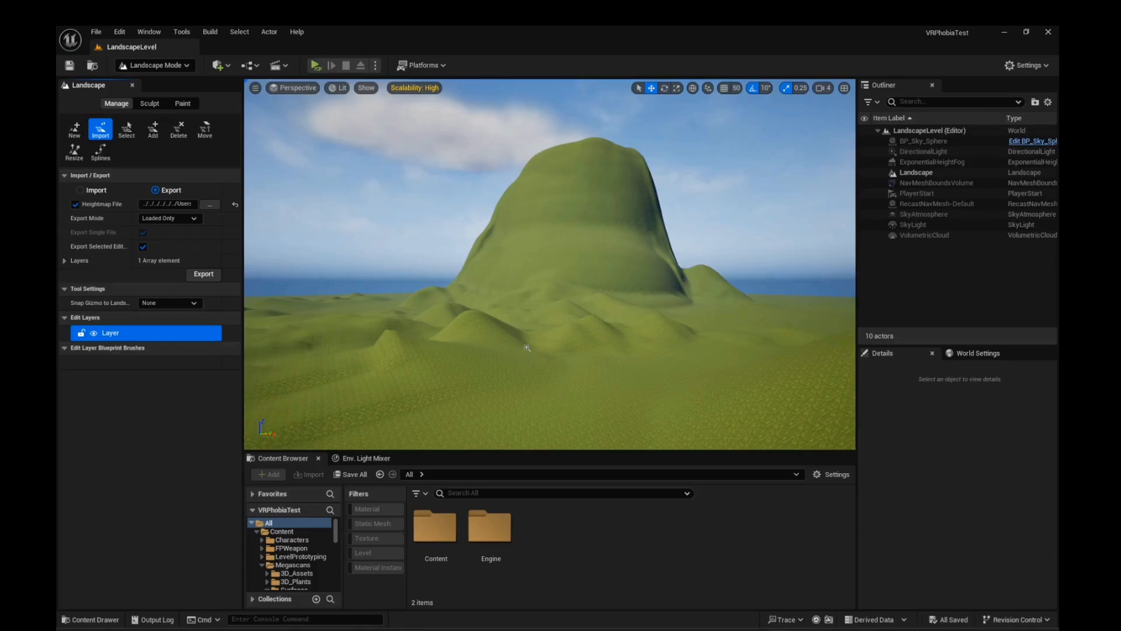
Examine the shades of gray in heightMap.png at different zoom levels, close the image and return to the landscape.
left_click_drag(1120, 52, 452, 92)
scroll(526, 366, "up", 3)
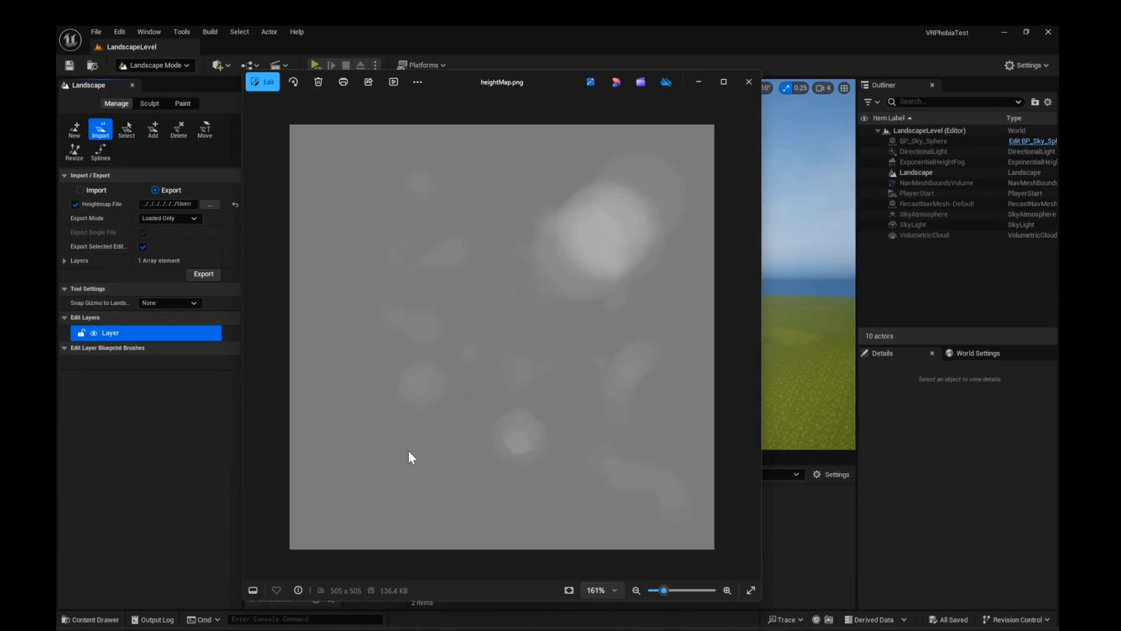
scroll(460, 305, "up", 8)
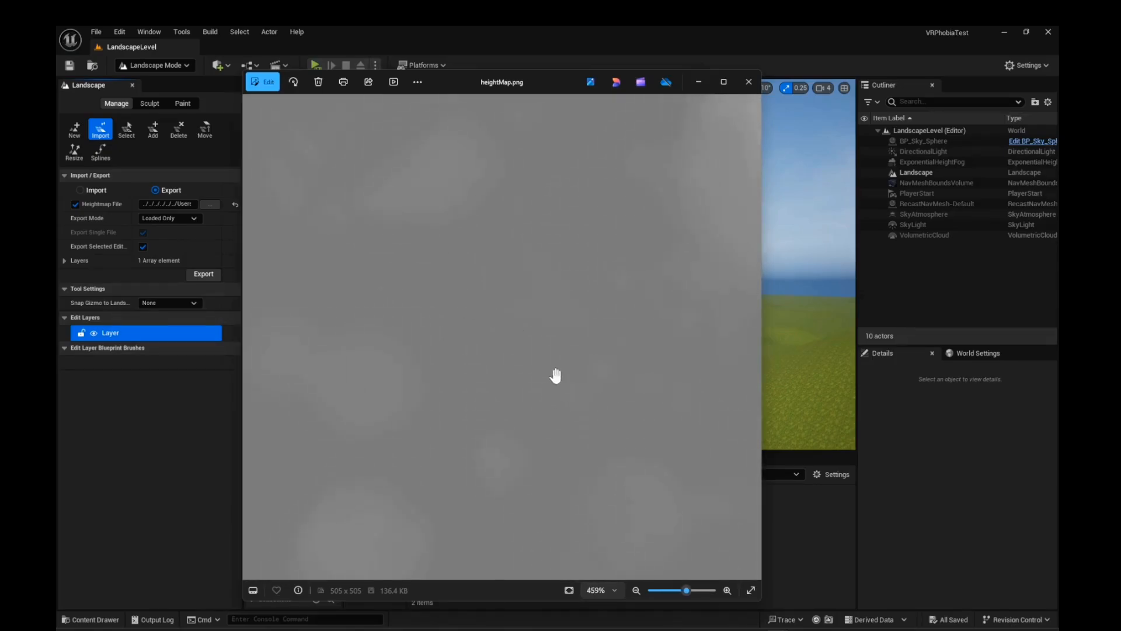
scroll(594, 377, "down", 3)
scroll(593, 376, "down", 3)
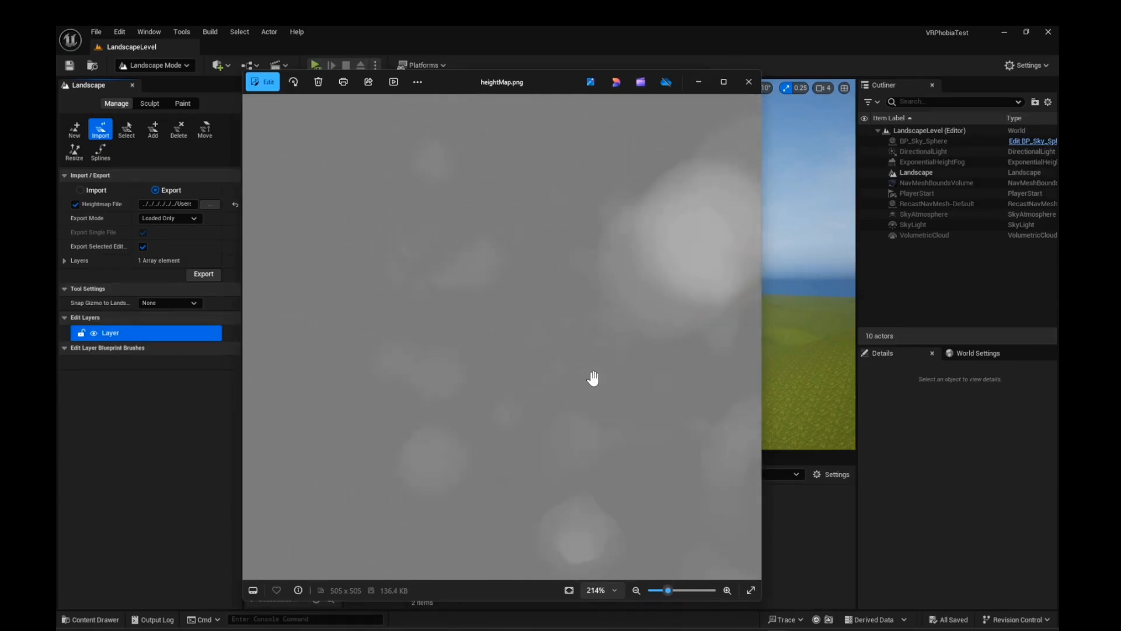
scroll(548, 321, "down", 1)
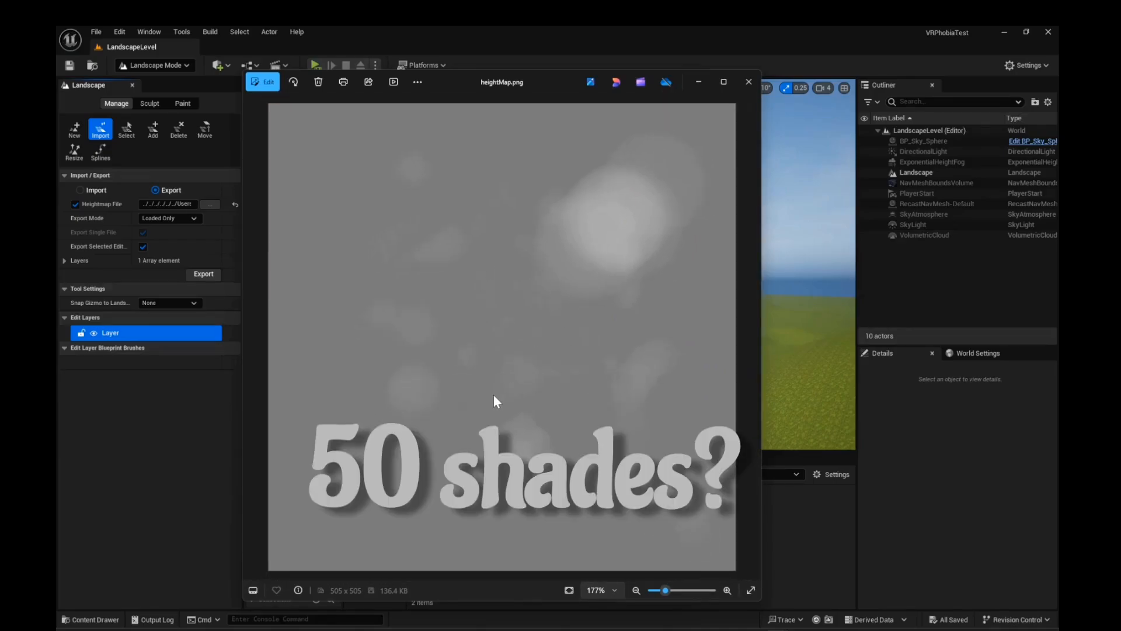
scroll(507, 339, "up", 1)
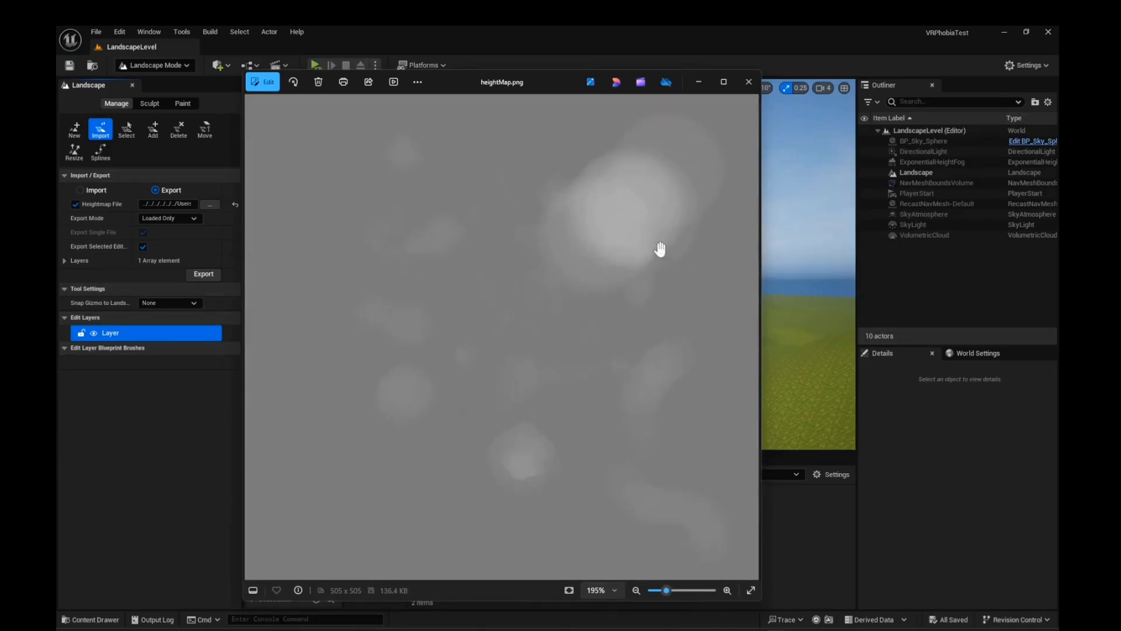
left_click(746, 83)
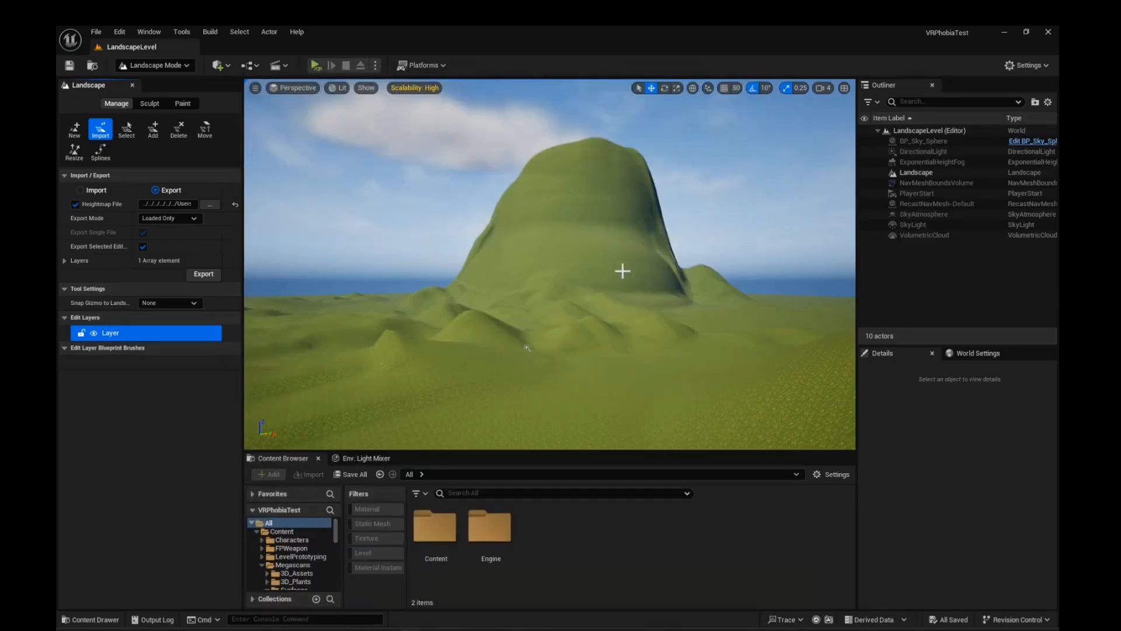
right_click_drag(550, 264, 571, 252)
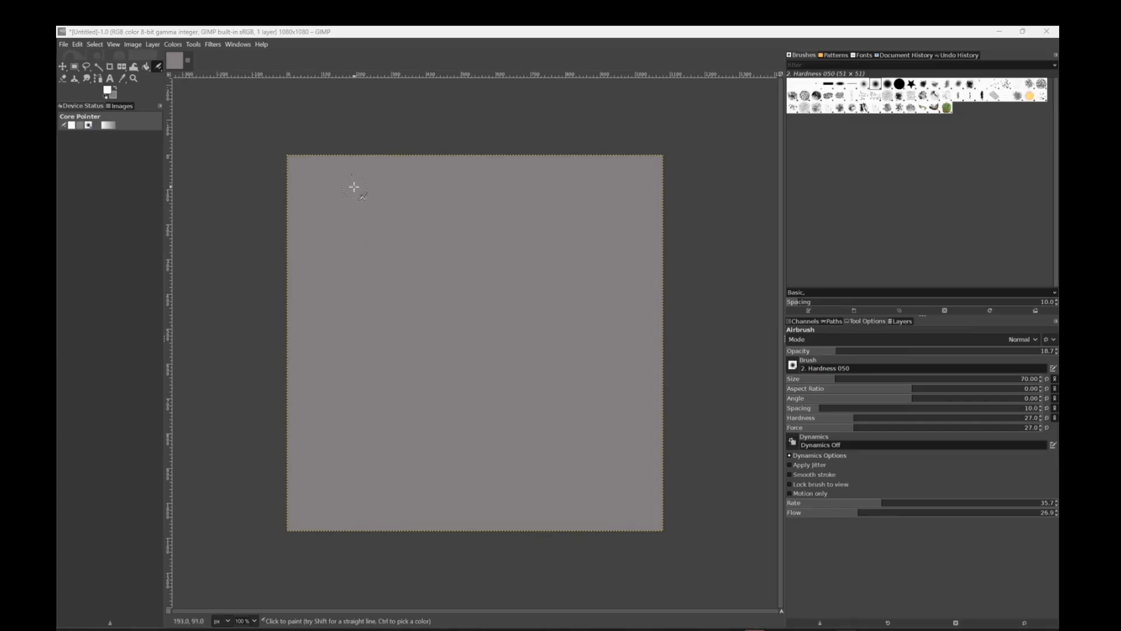
Switch to GIMP and airbrush the word "hello" diagonally in white on the gray canvas, with a smiley face below it.
left_click_drag(354, 187, 304, 283)
mouse_move(357, 239)
left_mouse_down()
mouse_move(351, 300)
mouse_move(437, 286)
mouse_move(392, 309)
mouse_move(419, 334)
left_mouse_up()
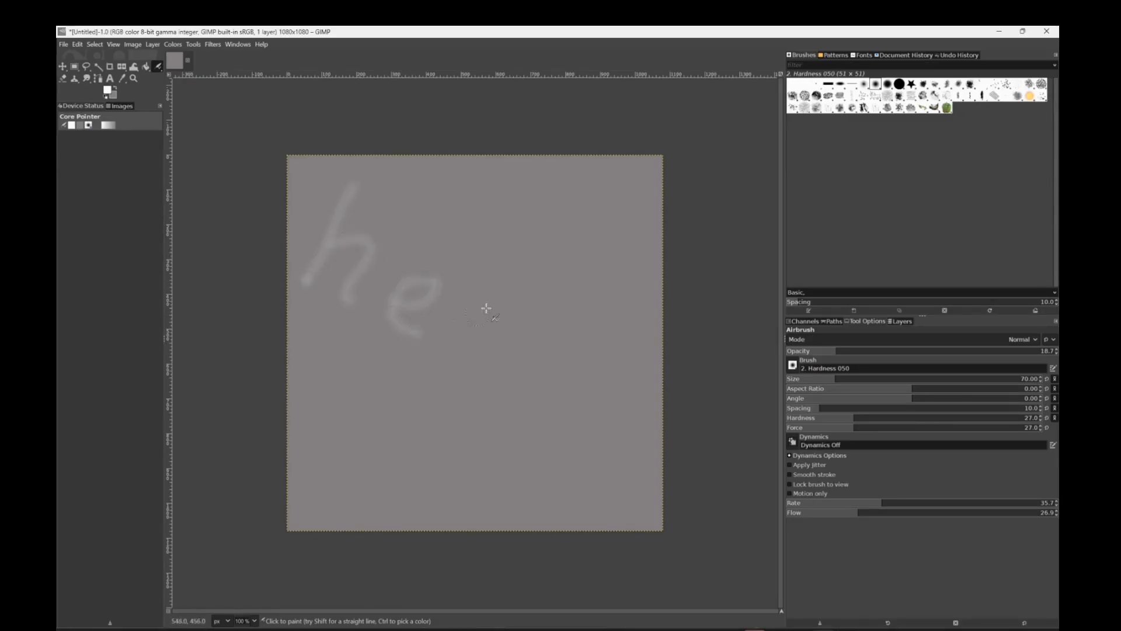
left_click_drag(517, 244, 448, 346)
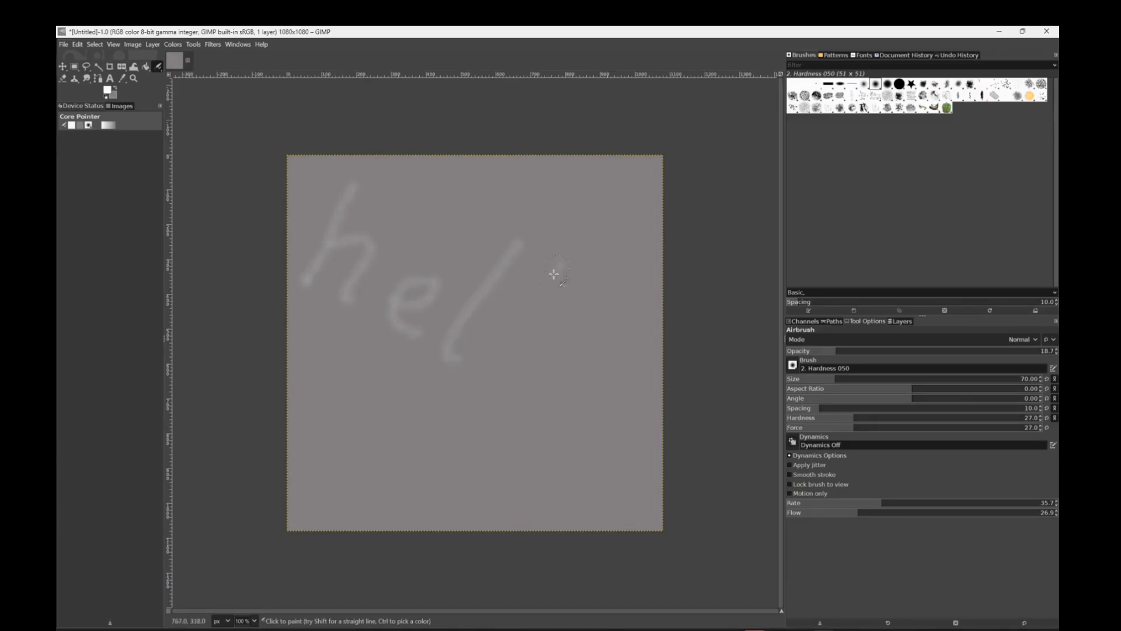
left_click_drag(560, 262, 504, 361)
mouse_move(601, 336)
left_mouse_down()
mouse_move(570, 345)
mouse_move(600, 379)
mouse_move(596, 345)
left_mouse_up()
mouse_move(340, 404)
left_mouse_down()
mouse_move(418, 473)
mouse_move(446, 457)
left_mouse_up()
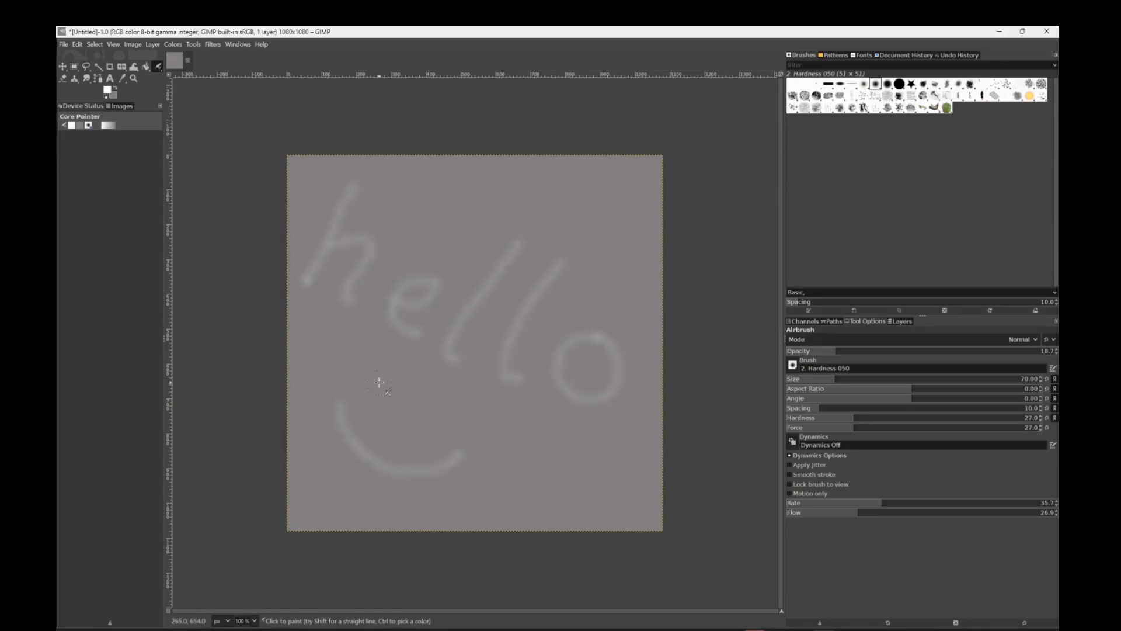
left_click(443, 399)
Set the foreground color to near-black 151414 and airbrush a dark swirl beside the smiley face.
left_click(107, 92)
mouse_move(70, 153)
left_mouse_down()
mouse_move(59, 162)
mouse_move(66, 123)
mouse_move(66, 148)
left_mouse_up()
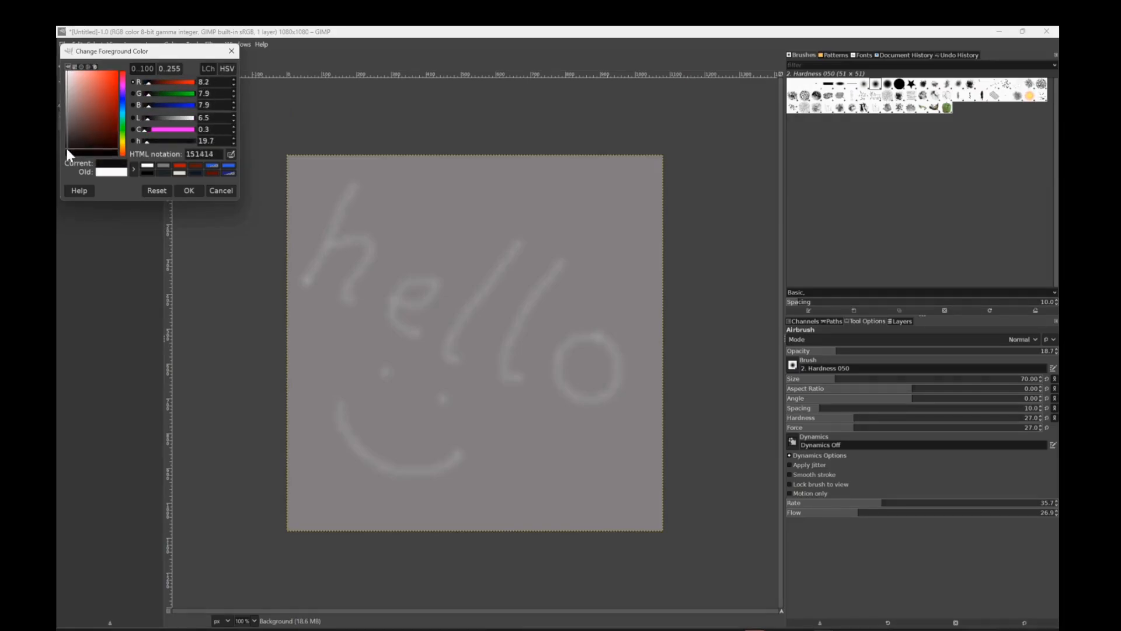
left_click(189, 191)
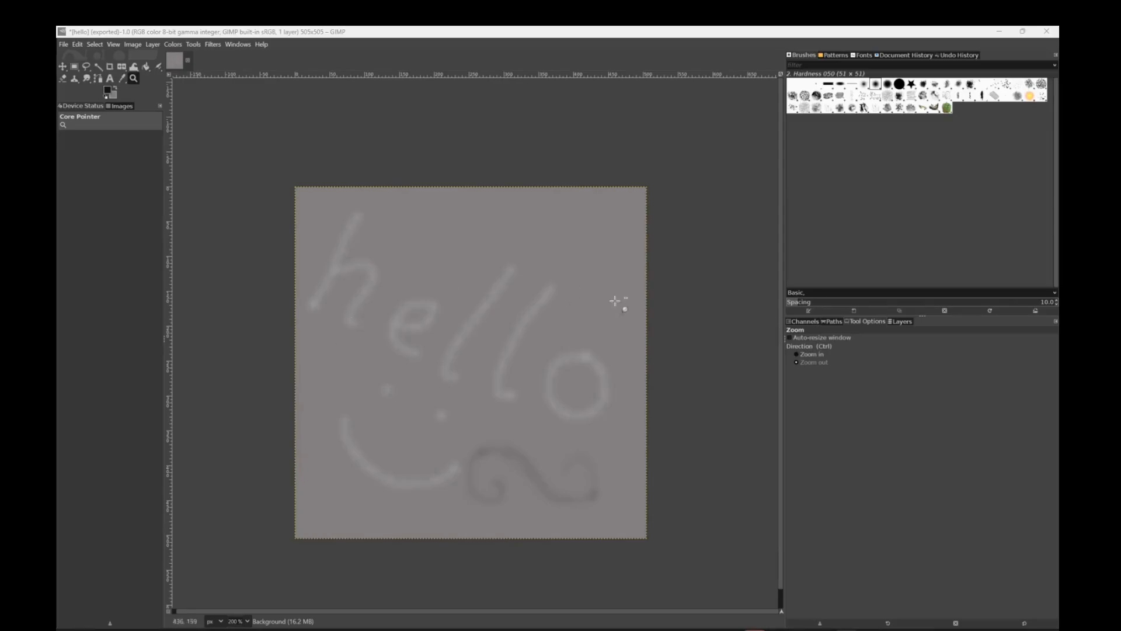
Export the finished height map image to hello.png.
left_click(64, 44)
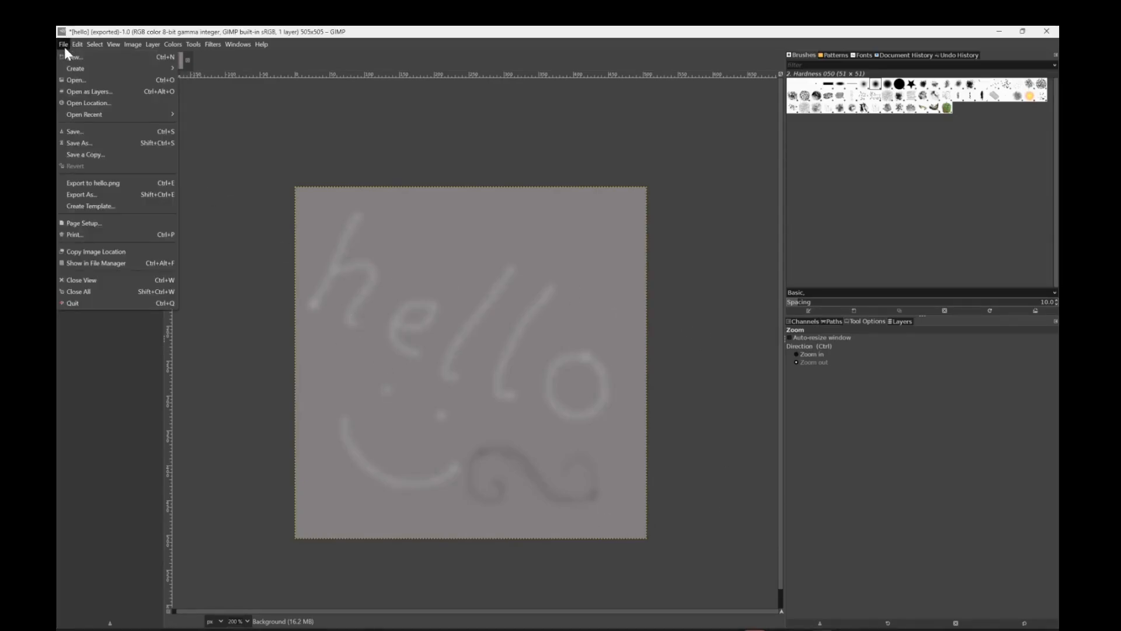
left_click(82, 184)
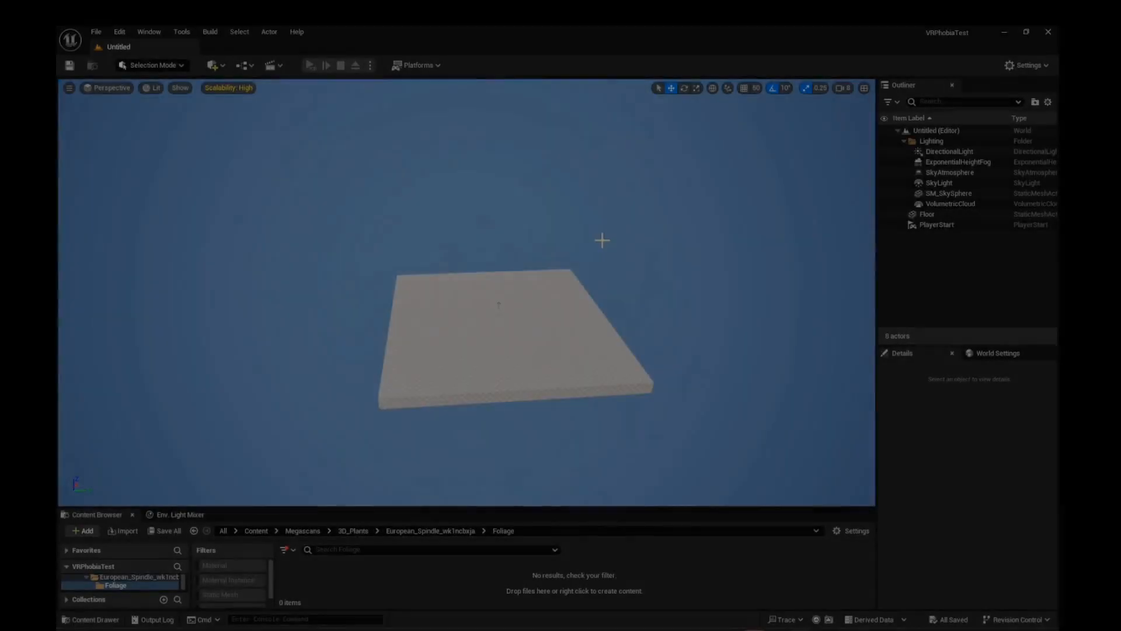
Switch to Unreal Engine and delete the Floor mesh from the untitled level.
right_click_drag(601, 238, 438, 525)
key("e")
scroll(449, 479, "down", 1)
key("w")
right_click_drag(546, 268, 545, 268)
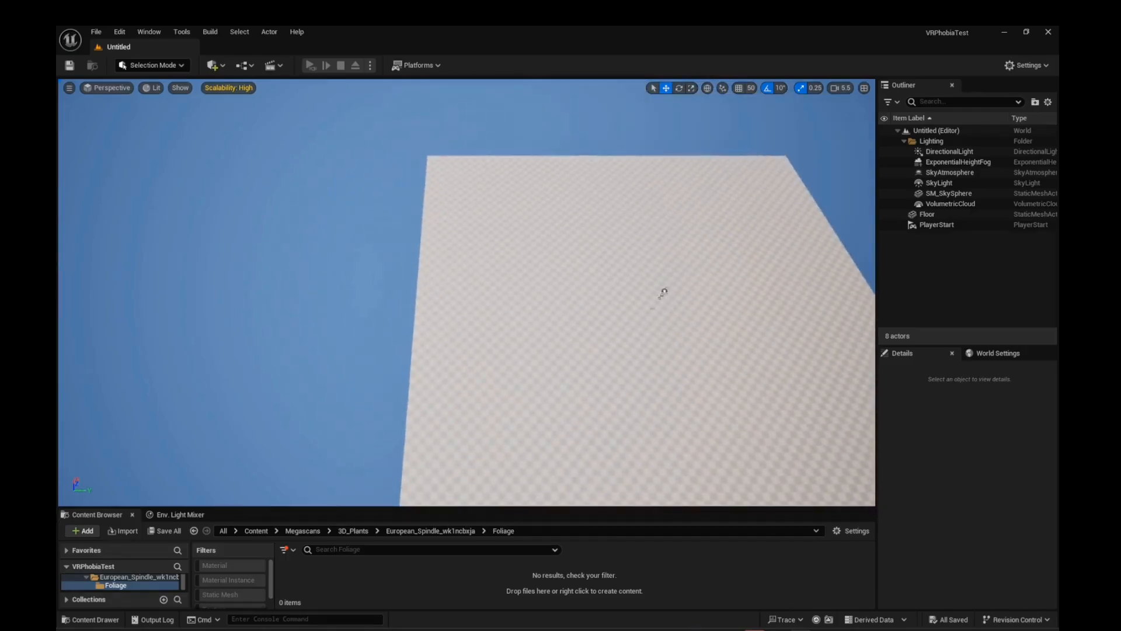
left_click(546, 268)
key("Delete")
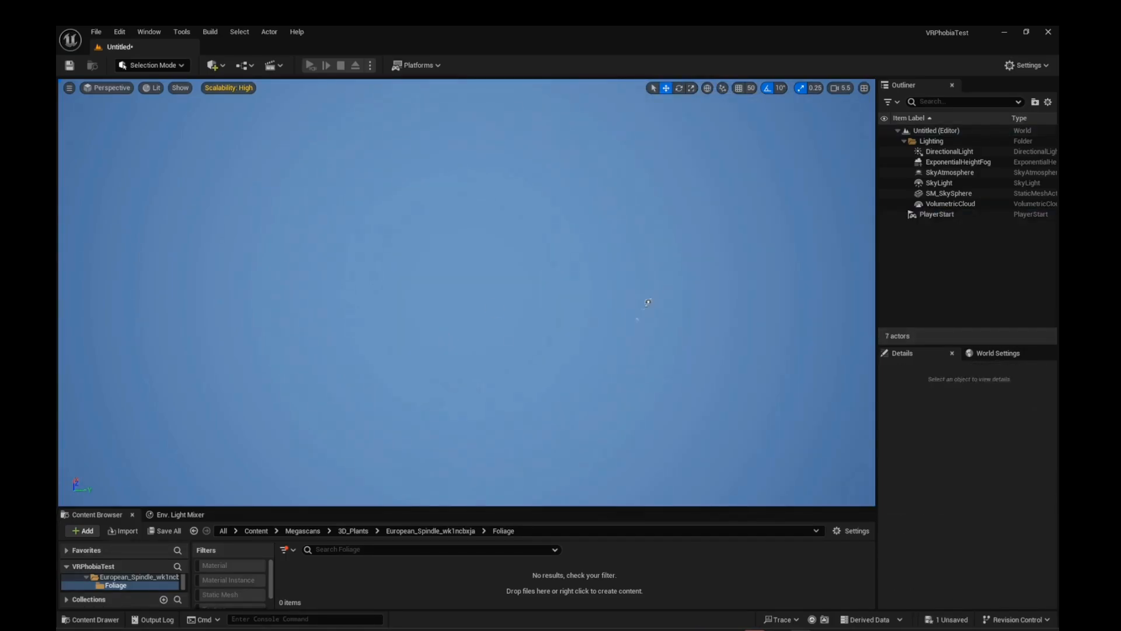
right_click_drag(545, 268, 546, 221)
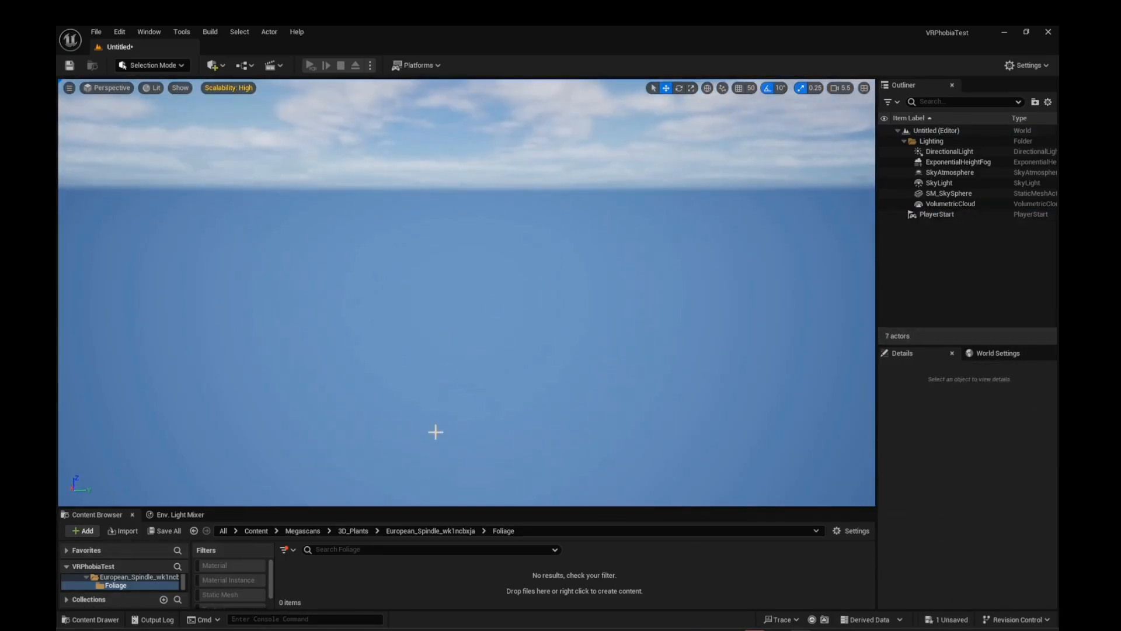
Enter Landscape mode to set up a new landscape in the emptied level.
left_click(130, 61)
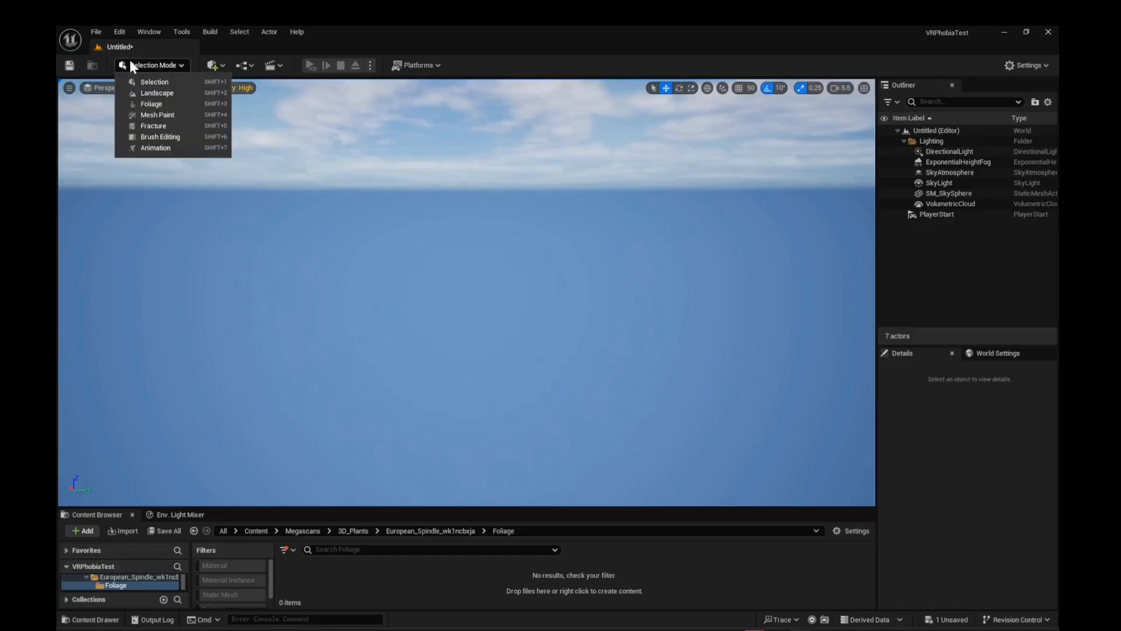
left_click(145, 91)
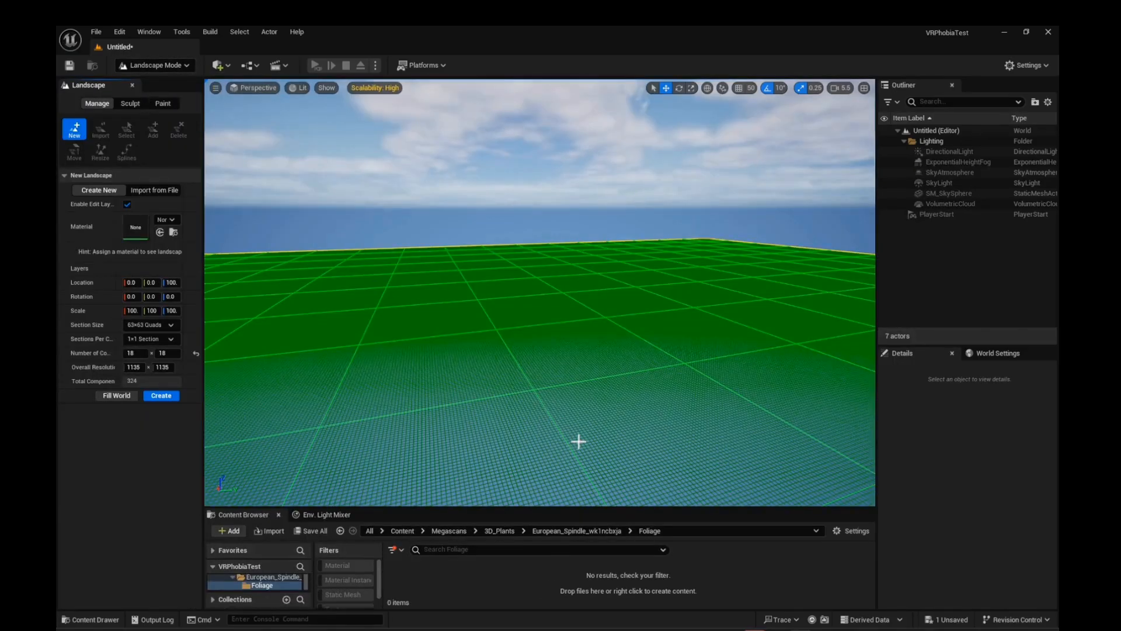
key("s")
right_click_drag(578, 442, 578, 527)
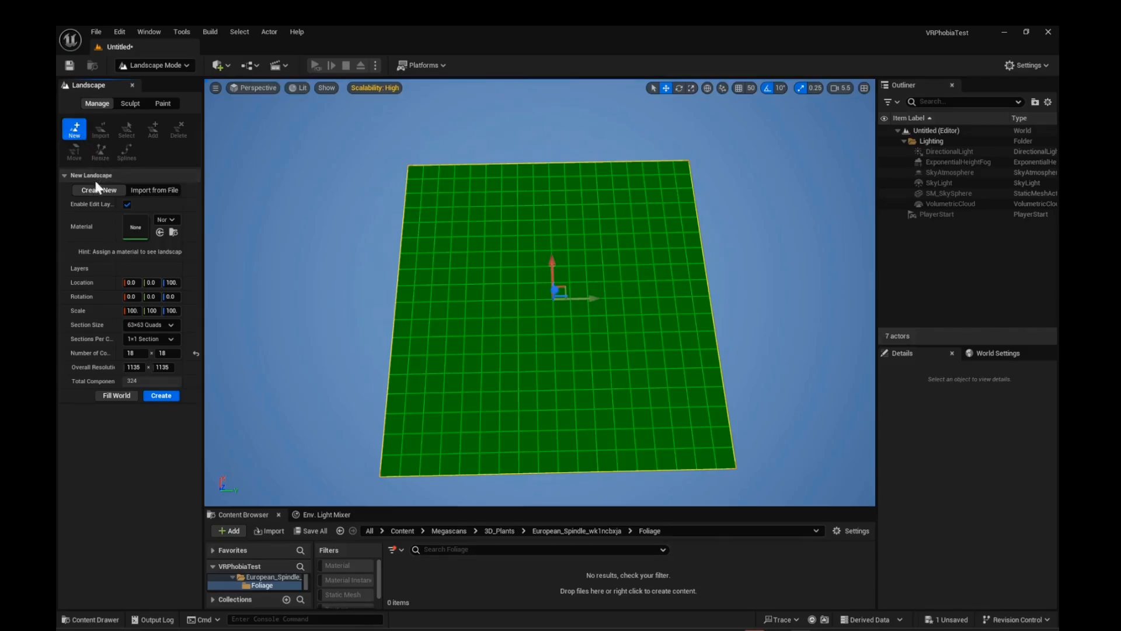
Create the landscape from a file, importing hello.png as its heightmap.
left_click(164, 195)
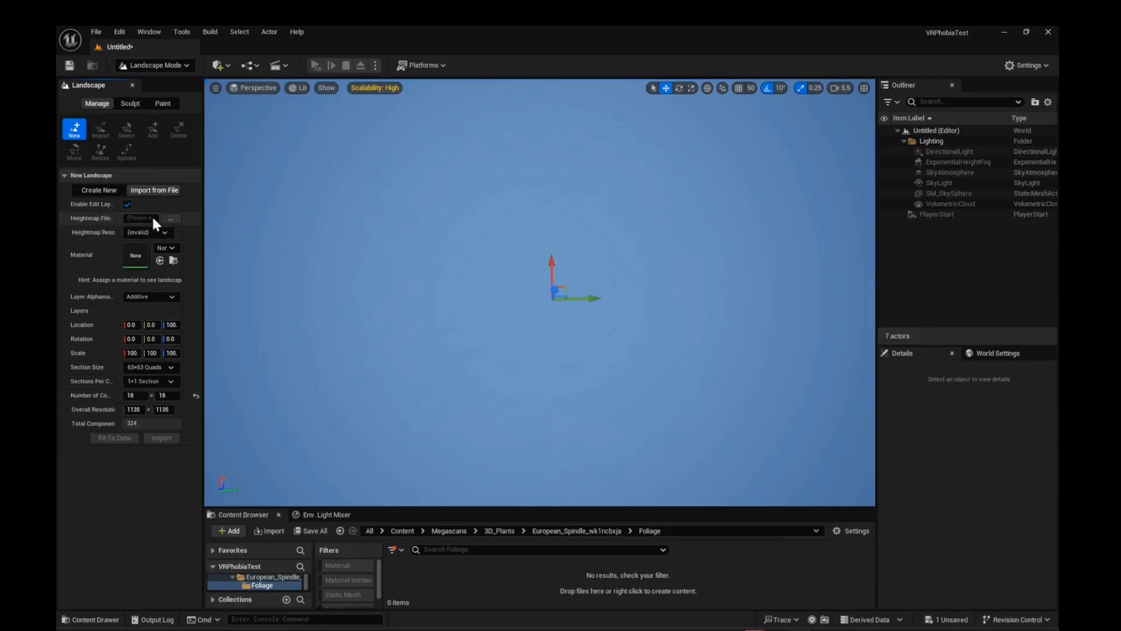
left_click(171, 219)
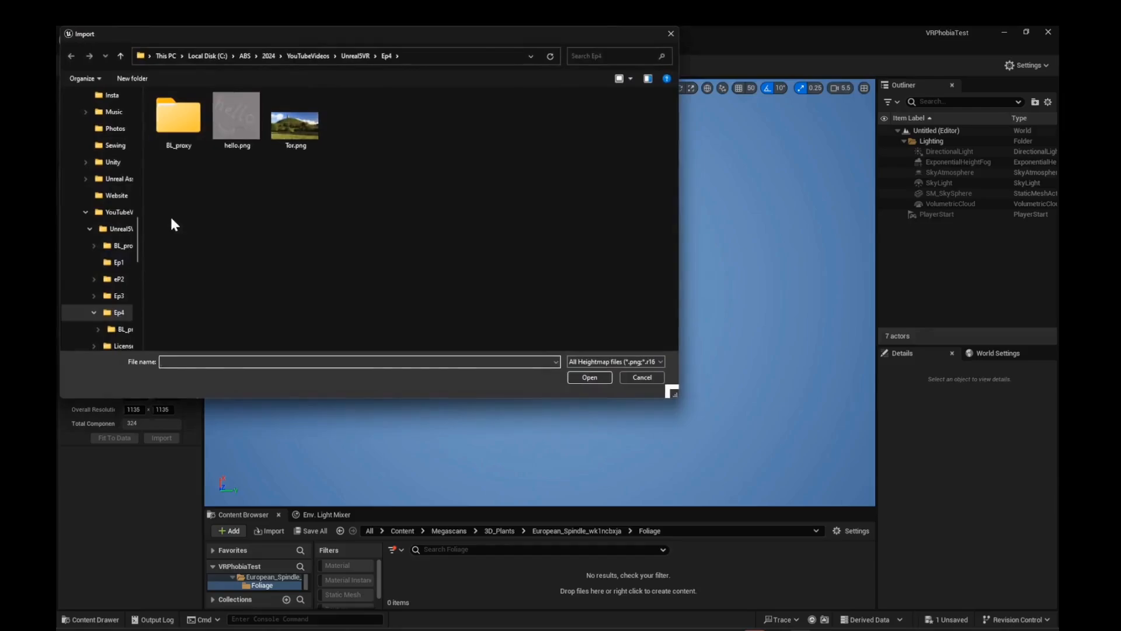
left_click(237, 117)
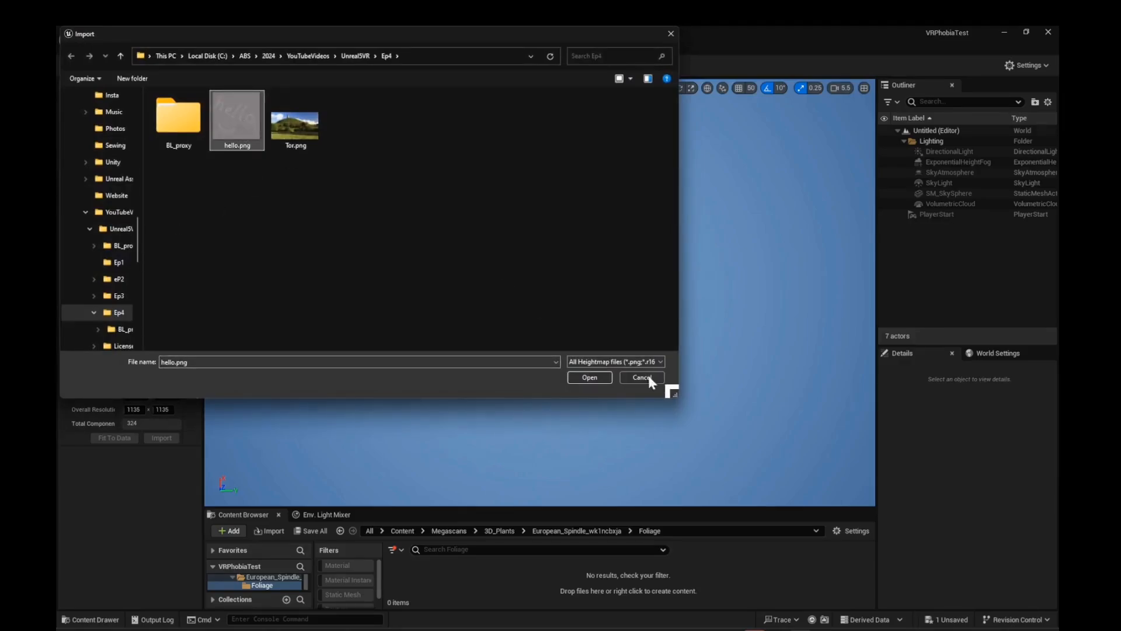
left_click(589, 377)
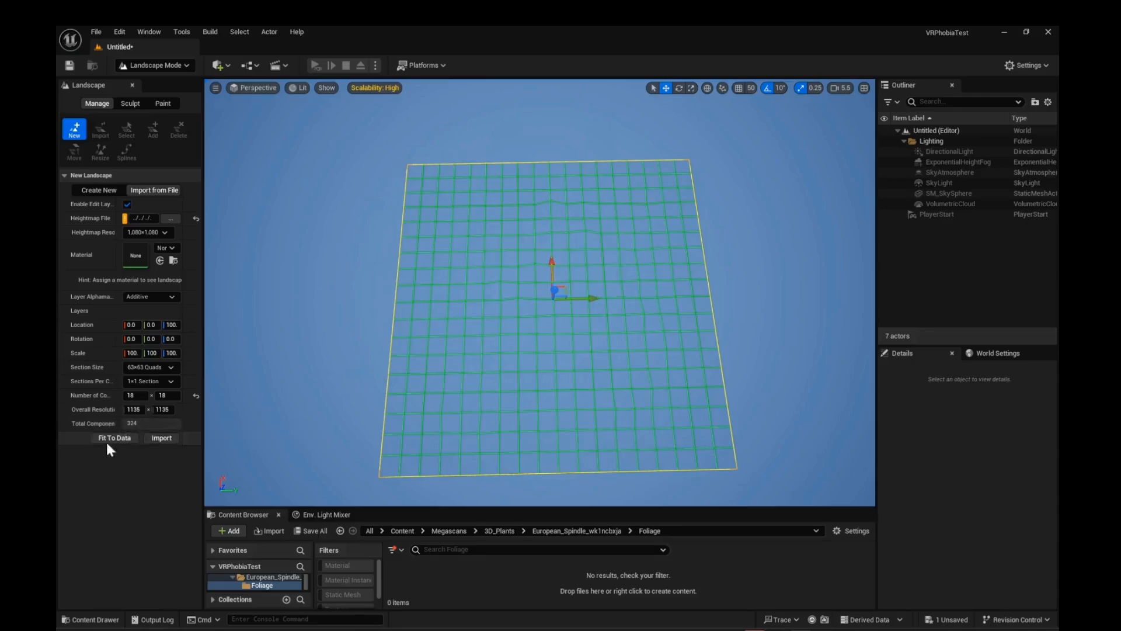
left_click(162, 438)
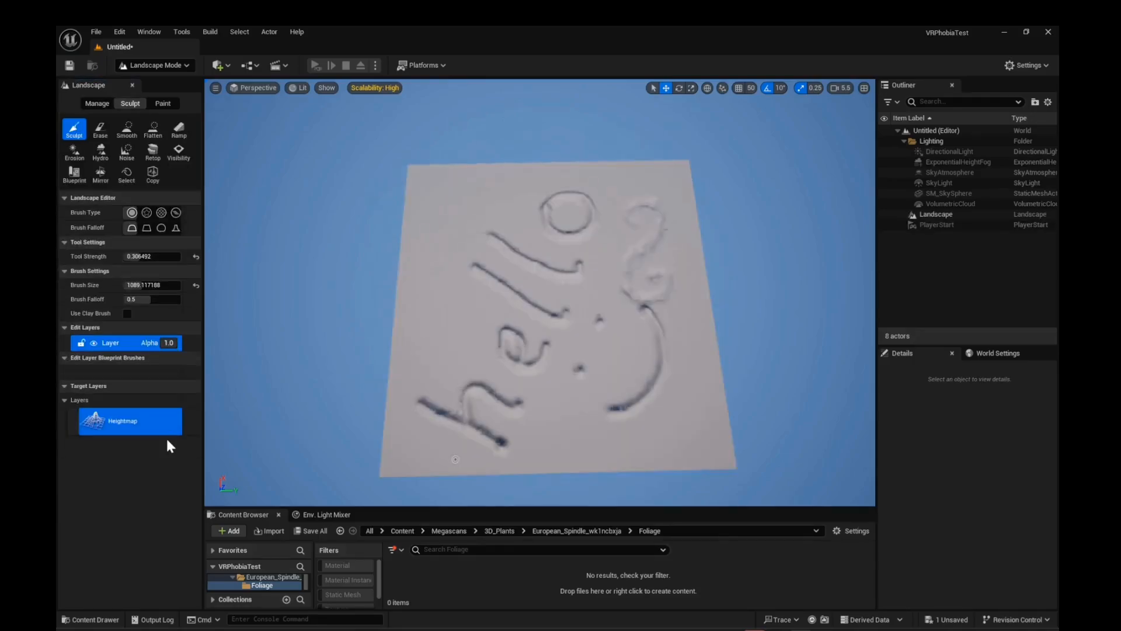
Smooth the stepped slopes of the raised letter "e" and the adjacent "l" stroke with the Smooth sculpting tool.
right_click_drag(539, 292, 468, 292)
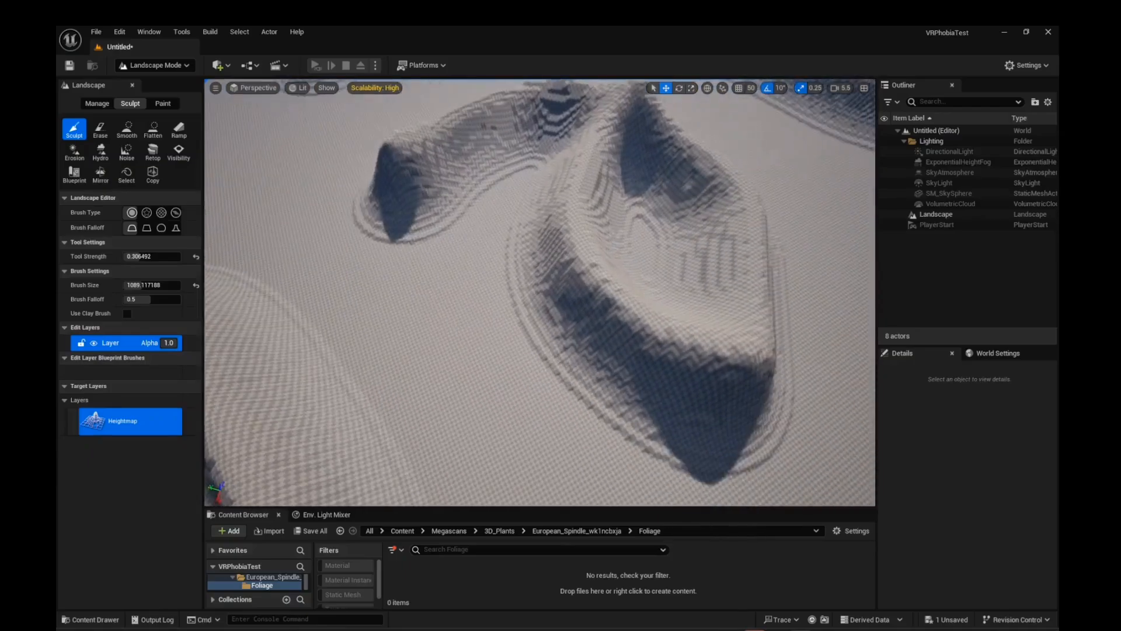
key("s")
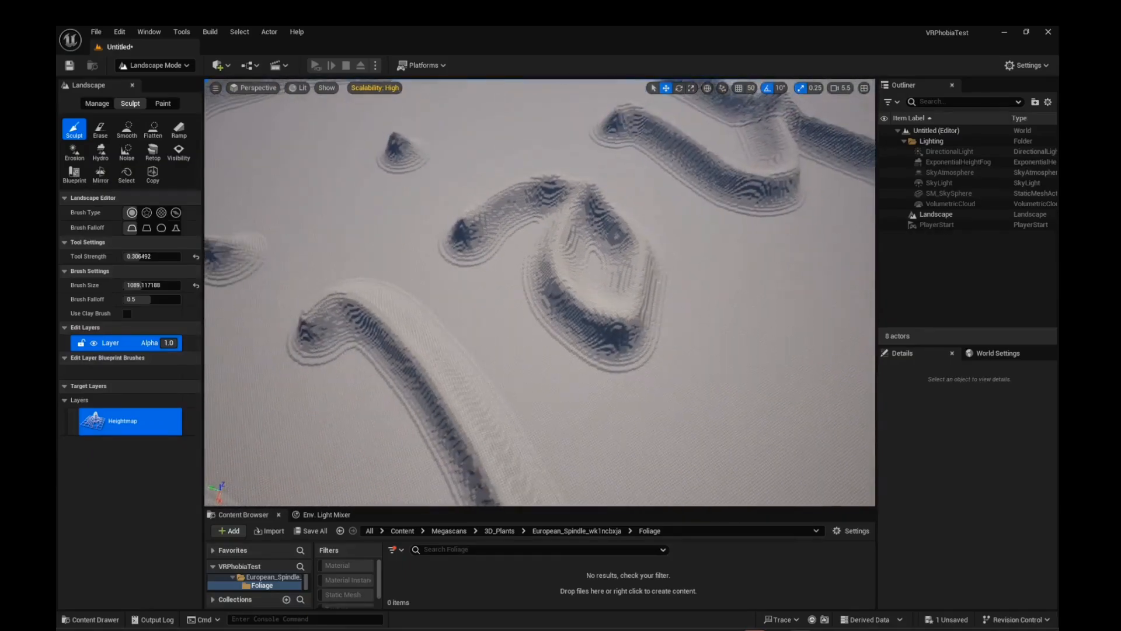
left_click(127, 129)
mouse_move(585, 351)
left_mouse_down()
mouse_move(548, 308)
mouse_move(604, 342)
mouse_move(537, 239)
mouse_move(467, 237)
mouse_move(450, 248)
left_mouse_up()
mouse_move(381, 317)
left_mouse_down()
mouse_move(383, 362)
mouse_move(420, 403)
left_mouse_up()
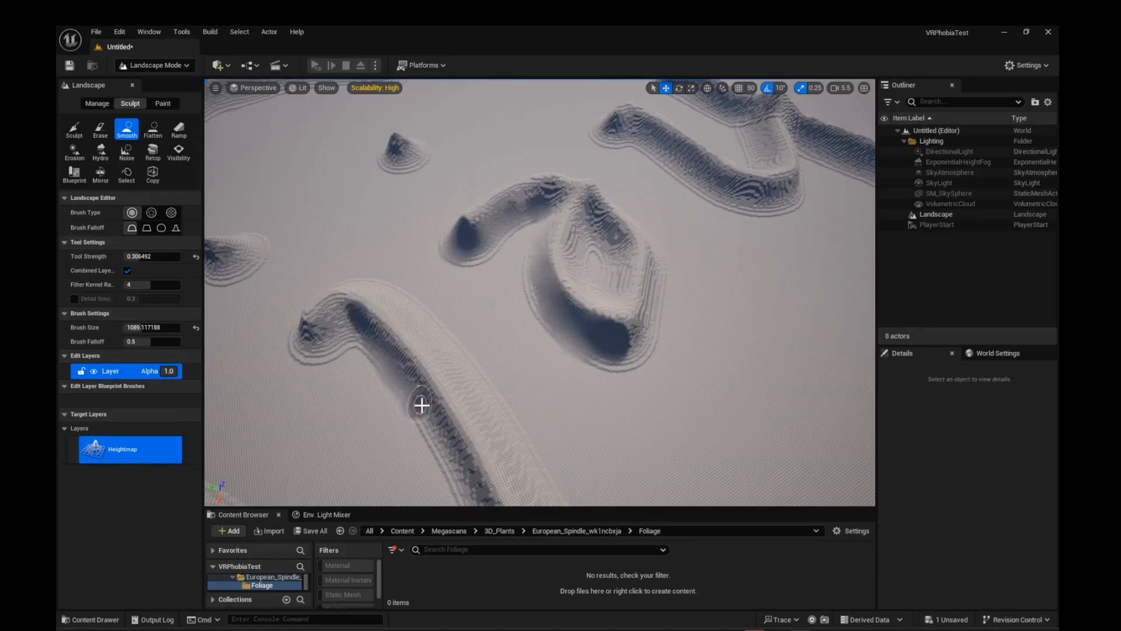
mouse_move(421, 402)
right_mouse_down()
mouse_move(548, 373)
mouse_move(666, 408)
mouse_move(642, 397)
right_mouse_up()
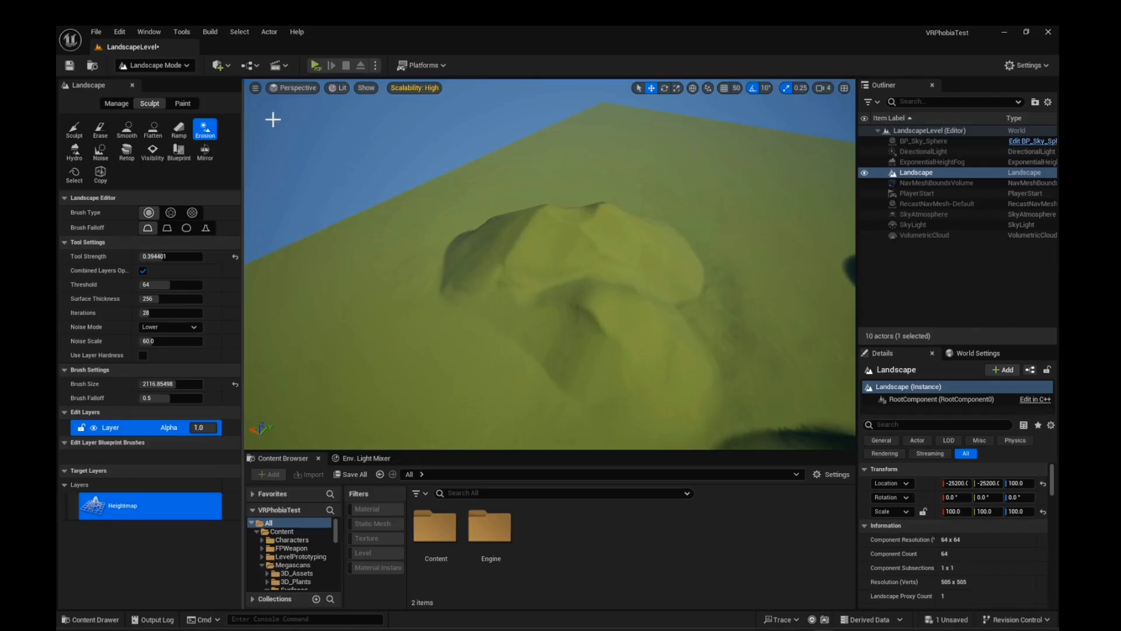